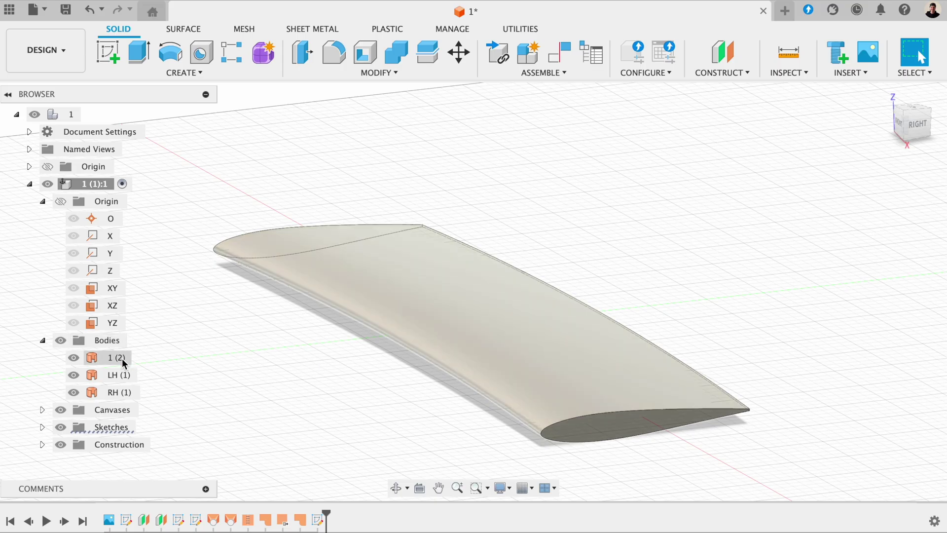
# Step: Inspect wing body 1 (2) and its LH end face, then undo the last sketch
pyautogui.click(122, 358)
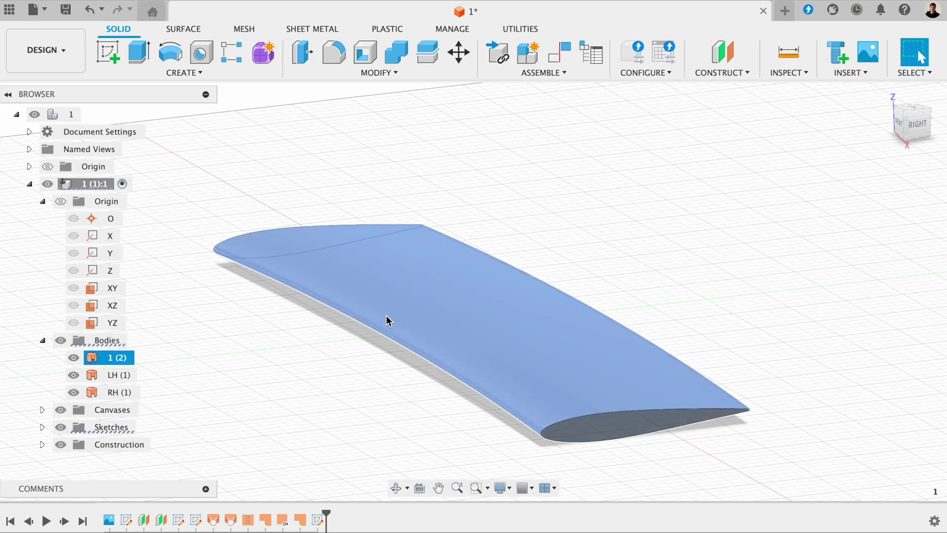
pyautogui.click(641, 427)
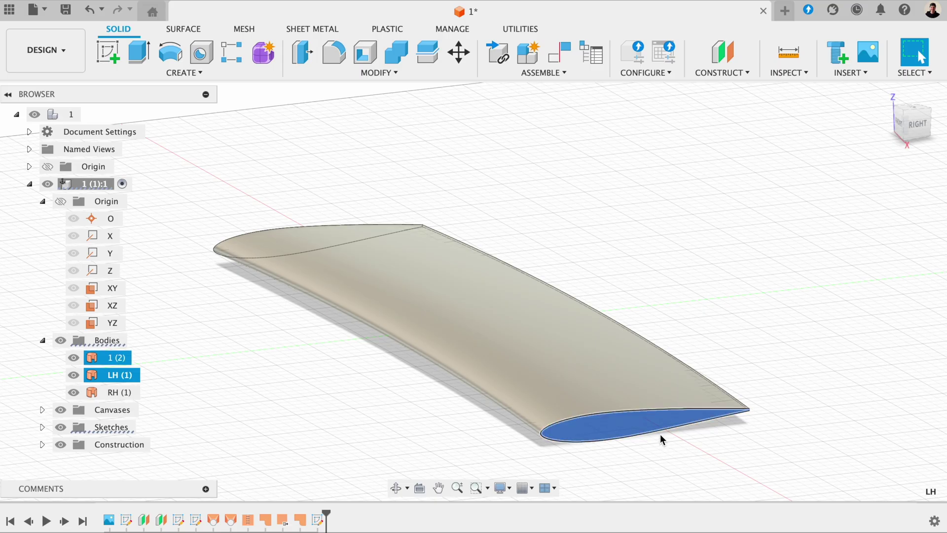
pyautogui.click(298, 362)
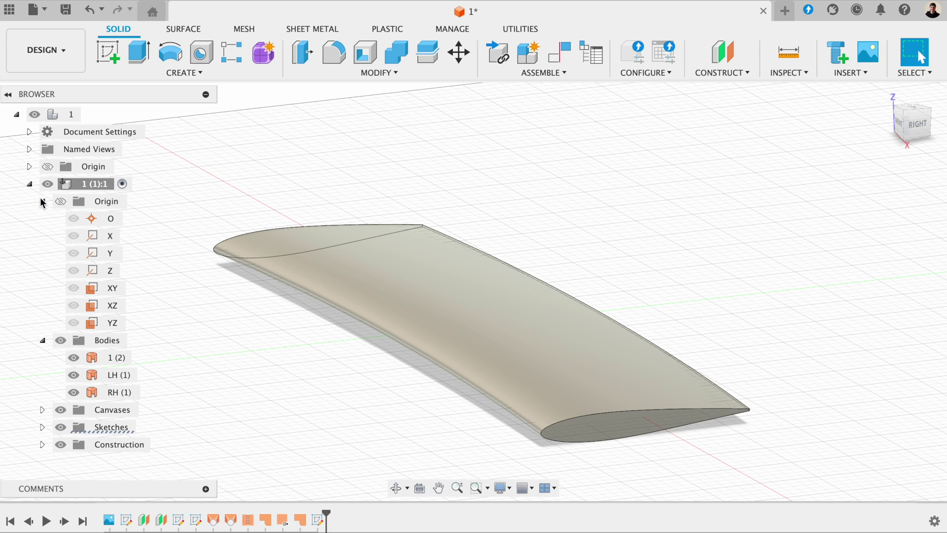
pyautogui.hotkey('ctrl', 'z')
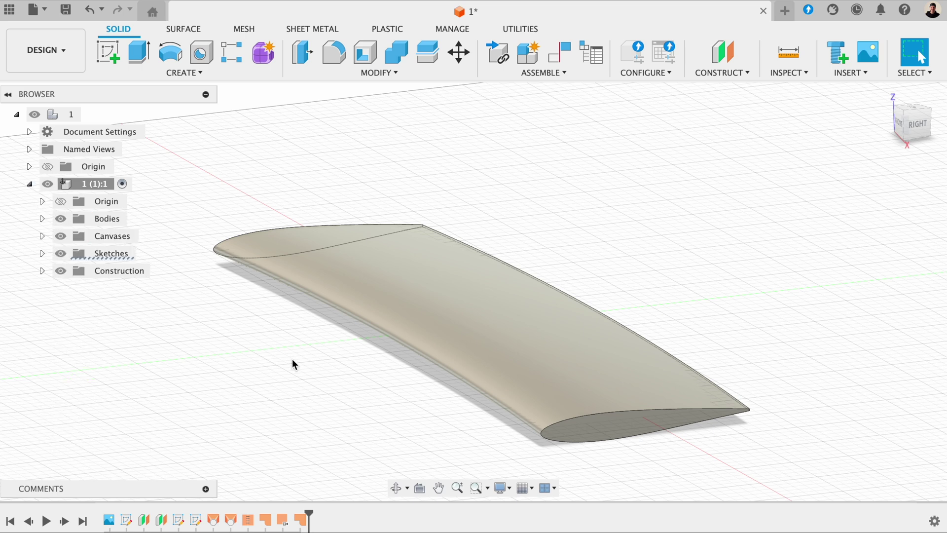
# Step: Start a sketch on the horizontal origin plane and draw a 150 mm vertical line from the origin
pyautogui.click(119, 53)
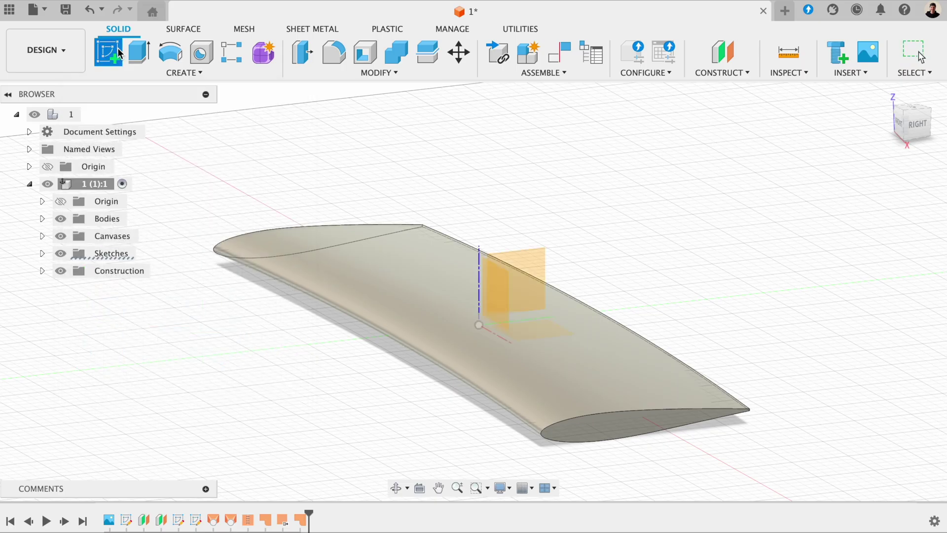
pyautogui.click(551, 339)
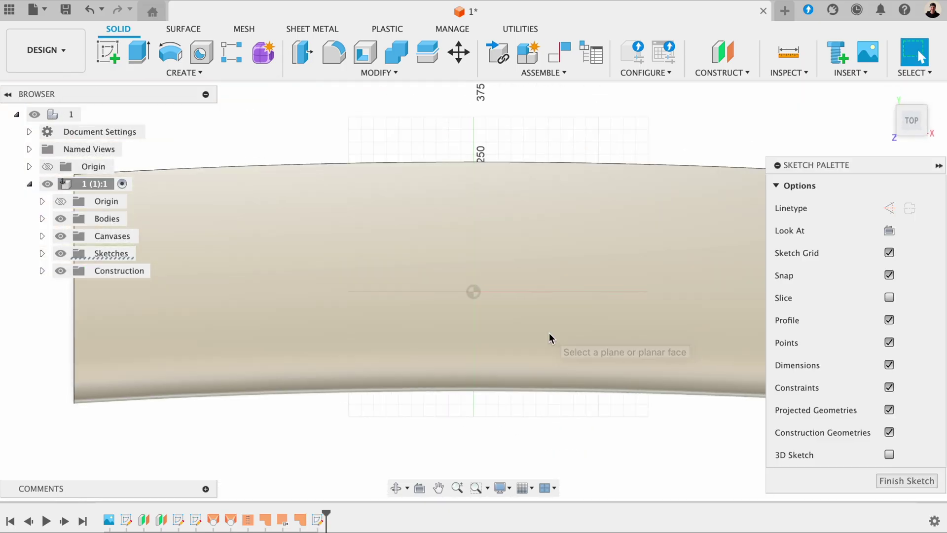
pyautogui.moveTo(494, 336); pyautogui.dragTo(448, 306, button='middle')
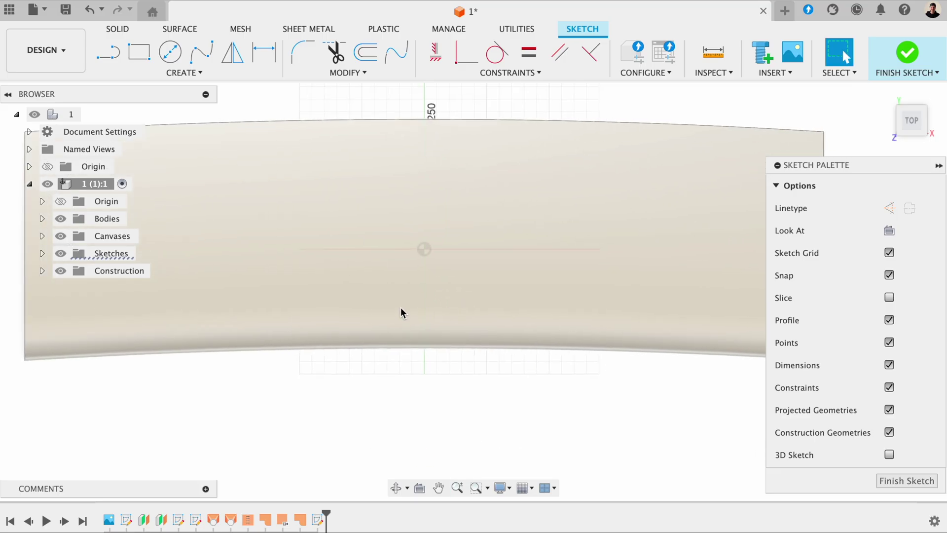
pyautogui.click(109, 54)
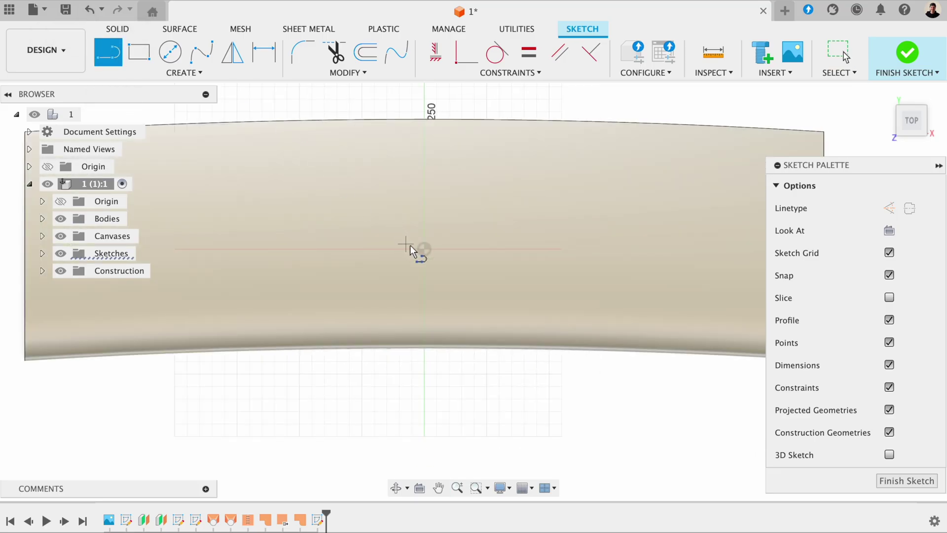
pyautogui.click(424, 248)
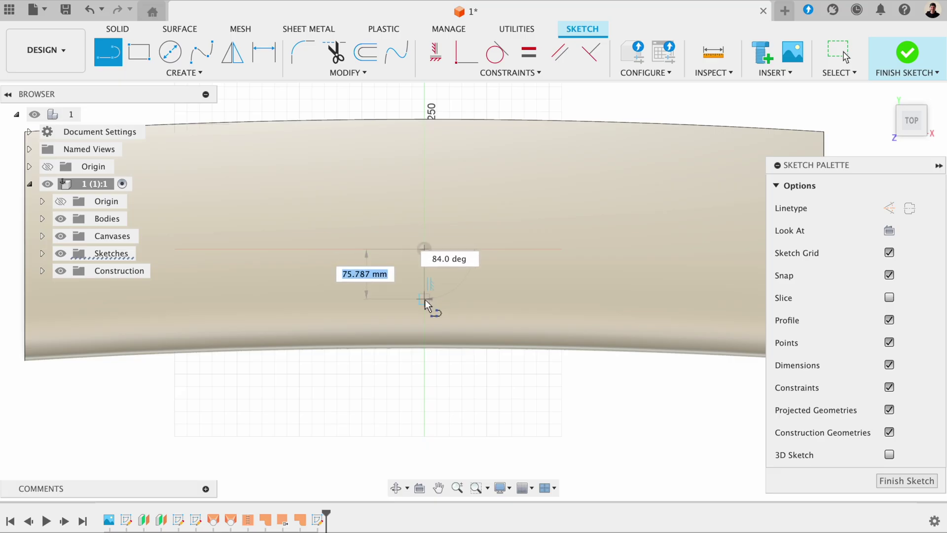
pyautogui.scroll(1, 424, 300)
pyautogui.write('150')
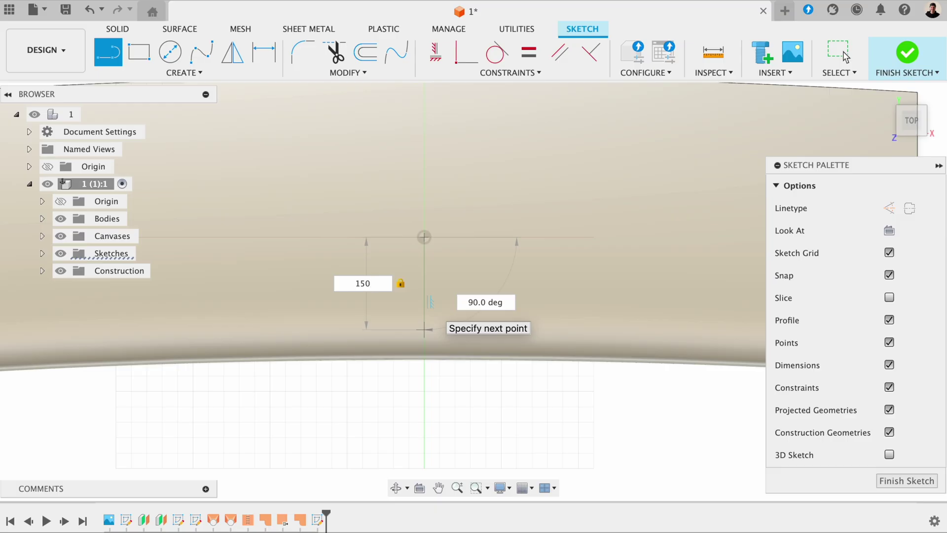
pyautogui.press('Return')
pyautogui.press('Escape')
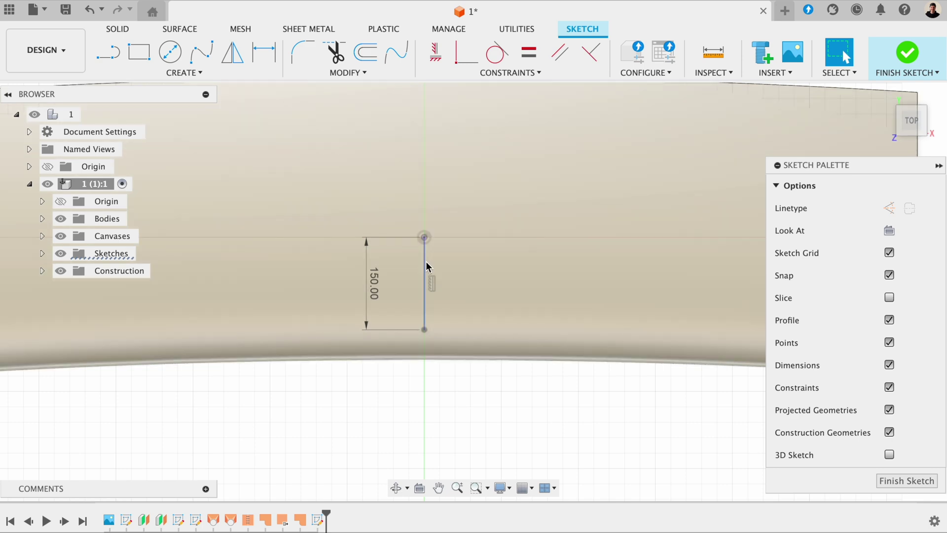
# Step: Convert the 150 mm line to construction geometry and move its dimension label aside
pyautogui.click(427, 266)
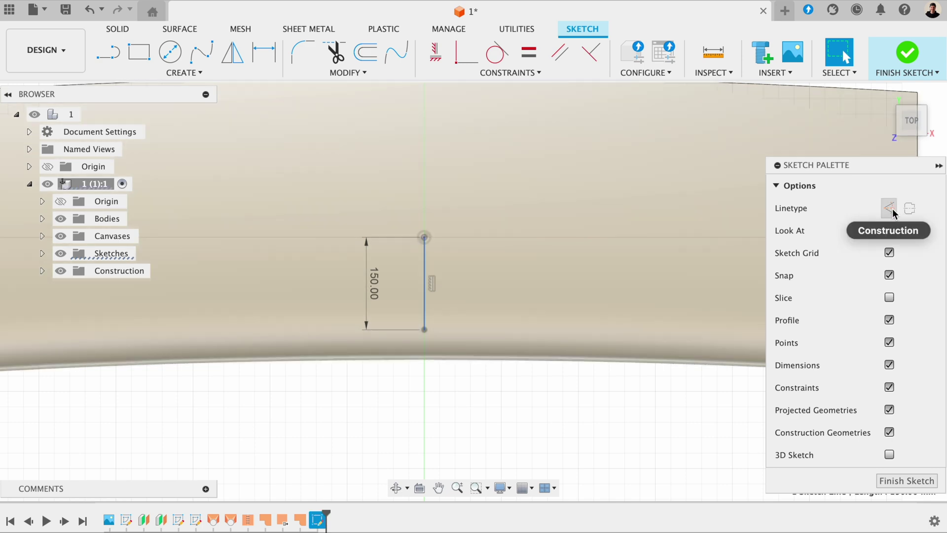
pyautogui.click(894, 213)
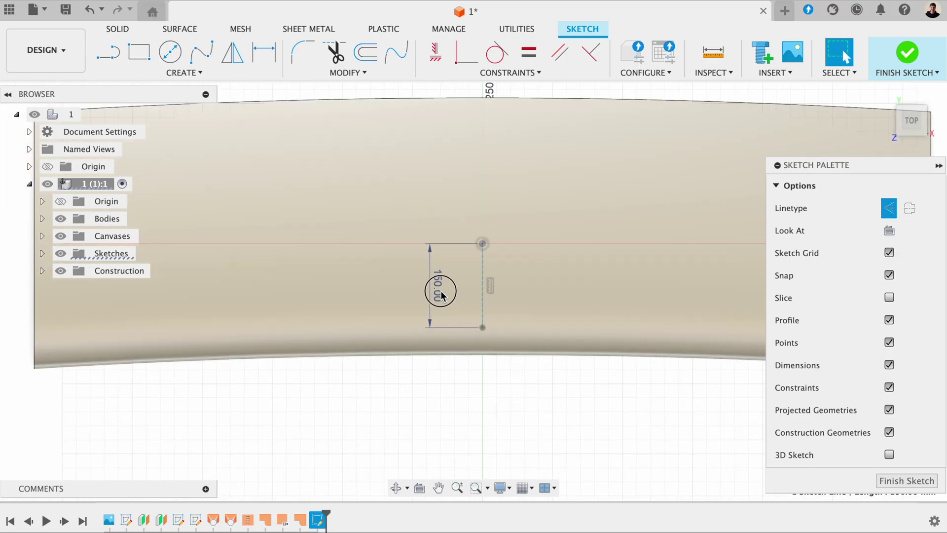
pyautogui.moveTo(440, 289)
pyautogui.mouseDown()
pyautogui.moveTo(457, 283)
pyautogui.moveTo(458, 292)
pyautogui.mouseUp()
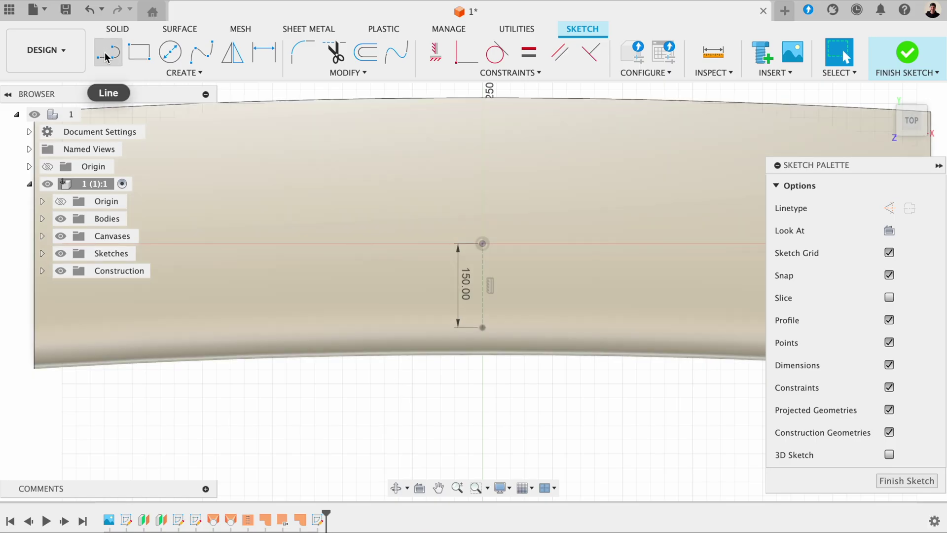
# Step: Draw a 150 mm horizontal line leftward from the construction line's lower end
pyautogui.click(105, 56)
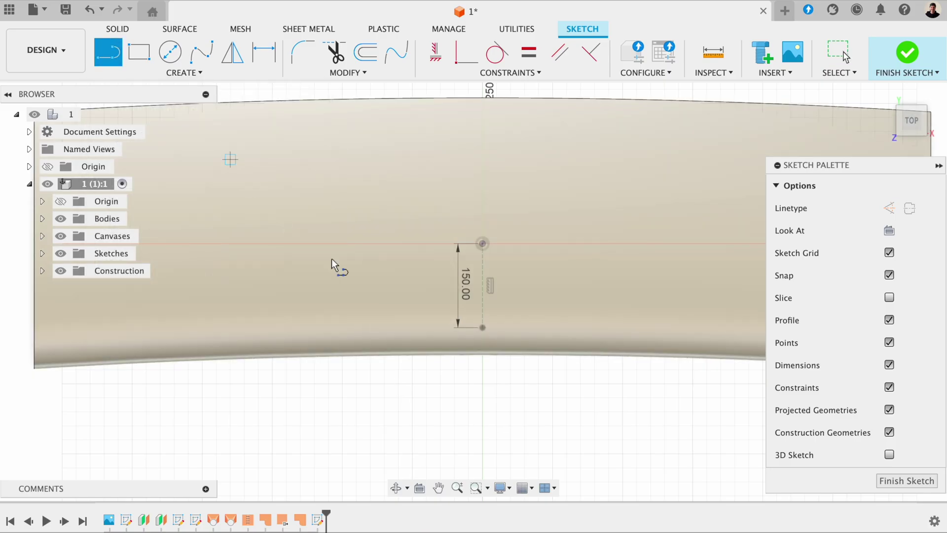
pyautogui.click(481, 327)
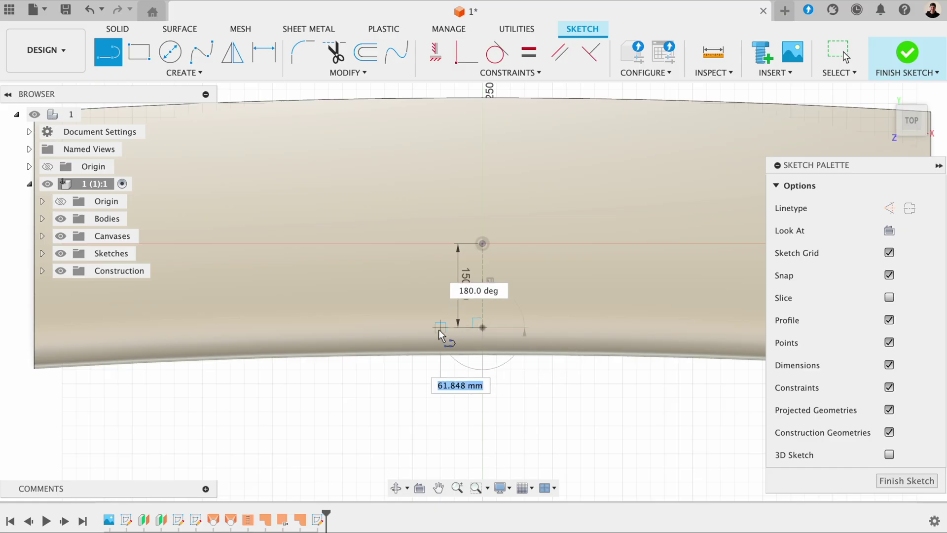
pyautogui.write('150')
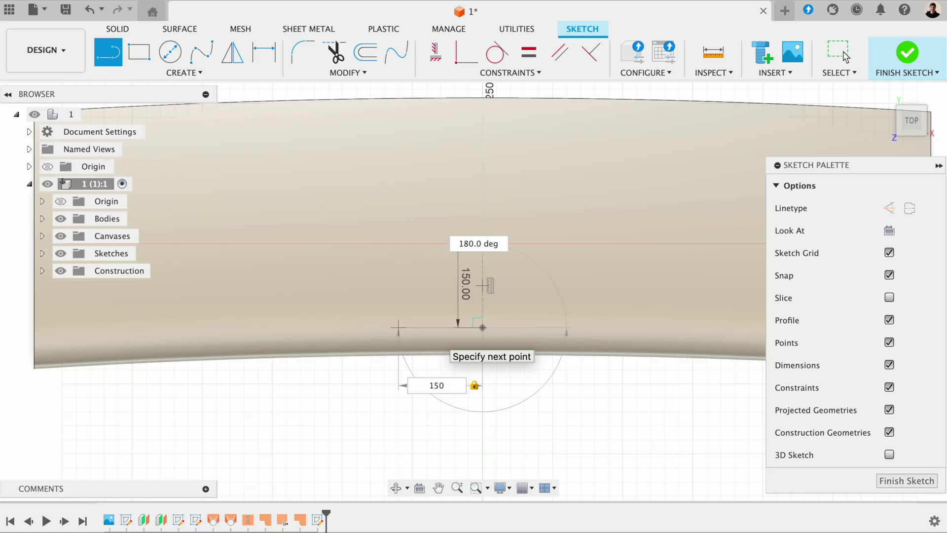
pyautogui.press('Return')
pyautogui.press('Escape')
pyautogui.moveTo(439, 385); pyautogui.dragTo(440, 353)
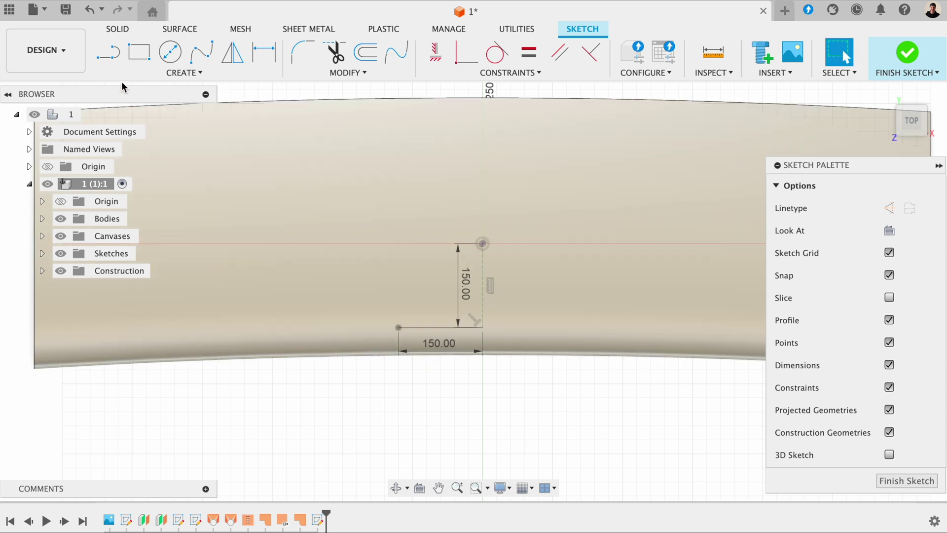
# Step: Draw a 150 mm line at a 150° angle from the horizontal line's left end
pyautogui.click(111, 58)
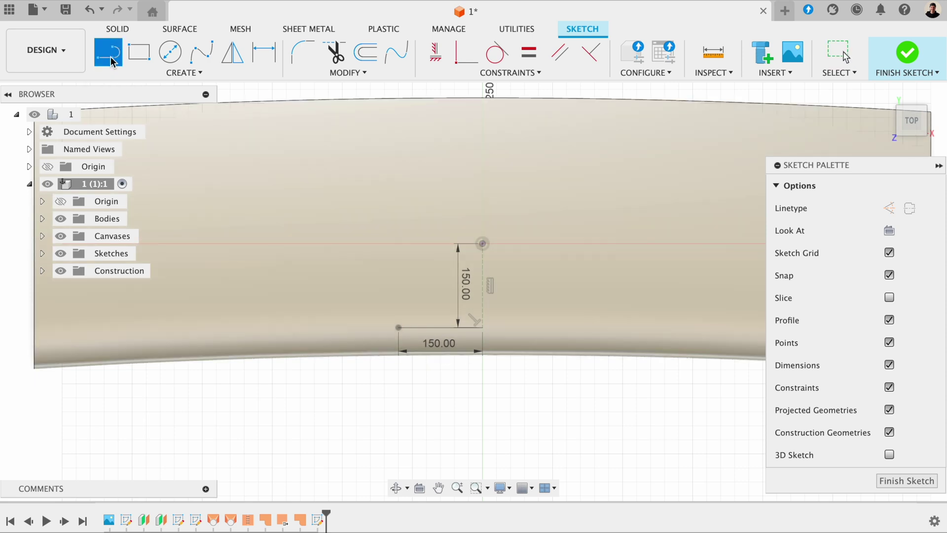
pyautogui.click(398, 327)
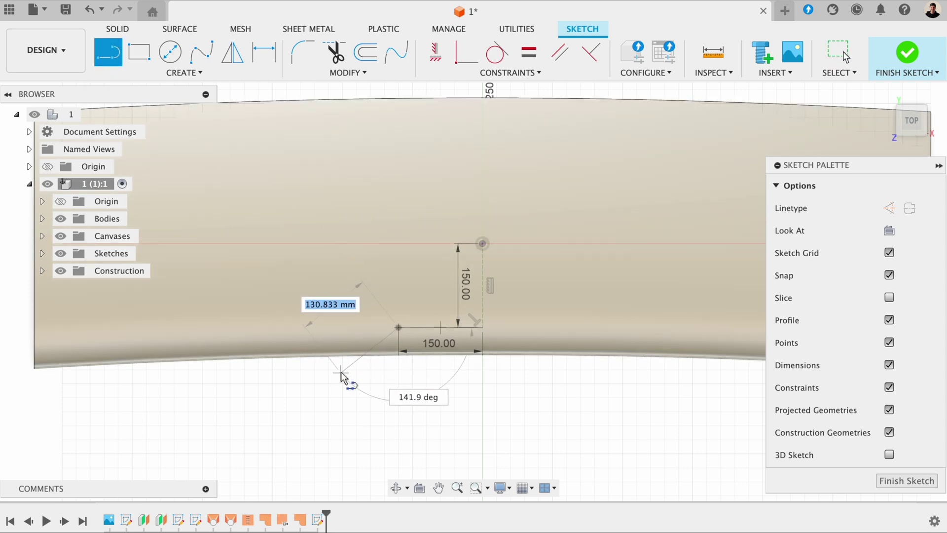
pyautogui.write('150')
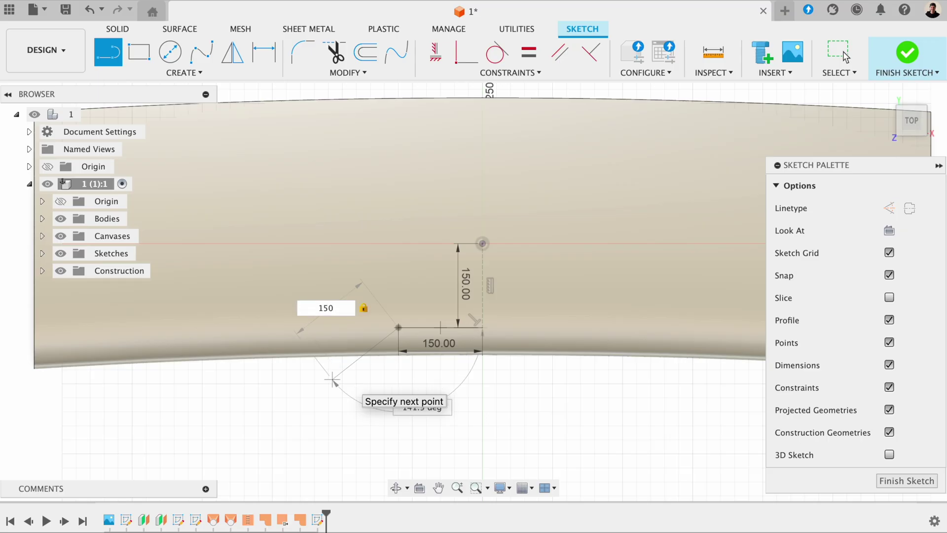
pyautogui.press('Tab')
pyautogui.write('150')
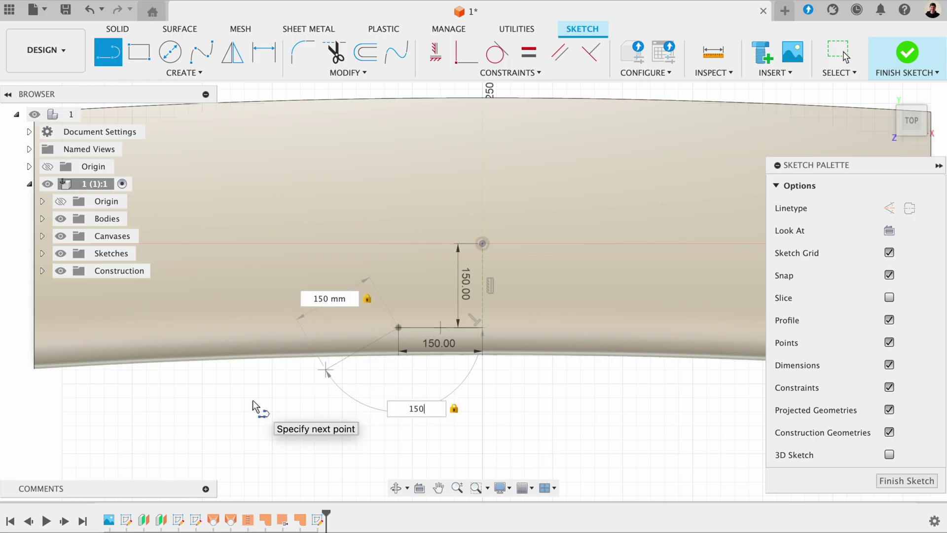
pyautogui.press('Return')
pyautogui.press('Escape')
pyautogui.scroll(3, 444, 379)
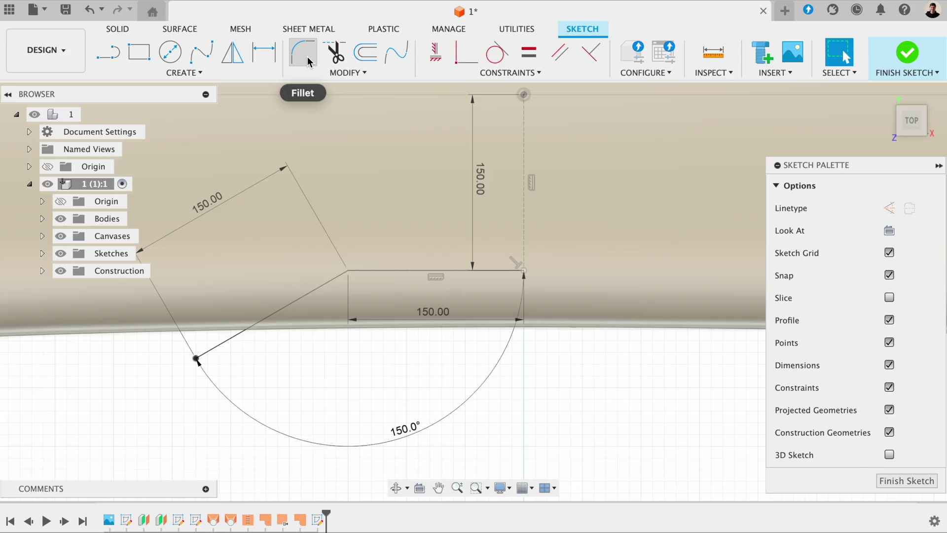
# Step: Fillet the corner between the horizontal and angled lines with a 100 mm radius
pyautogui.click(306, 58)
pyautogui.scroll(1, 363, 304)
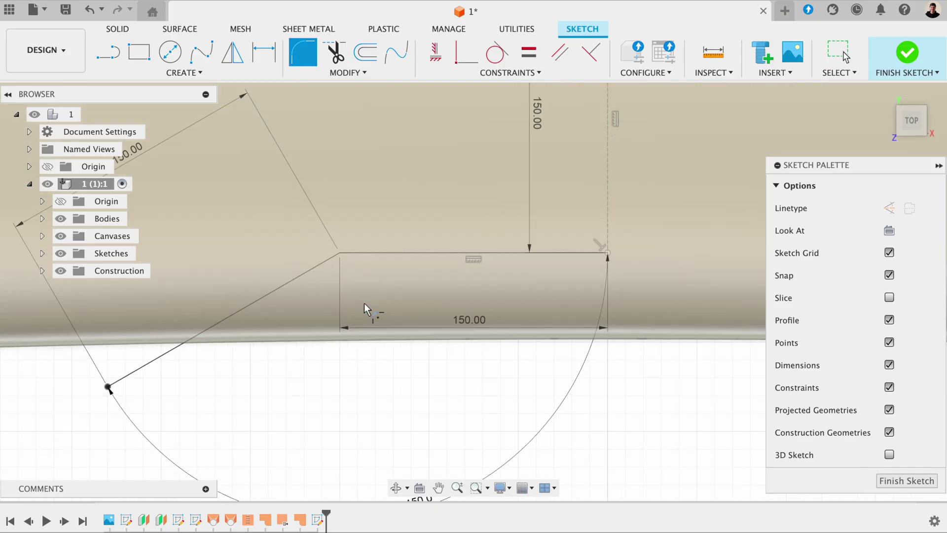
pyautogui.scroll(2, 364, 303)
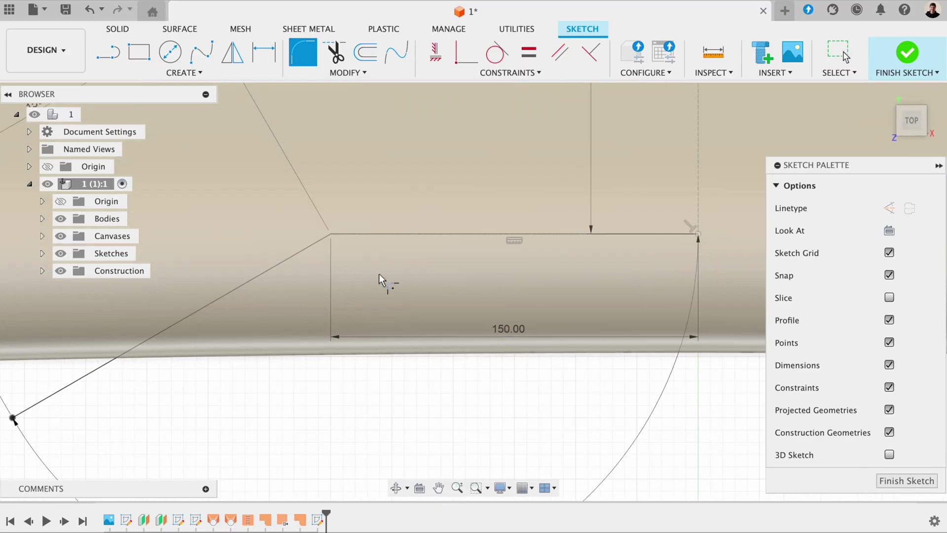
pyautogui.click(365, 233)
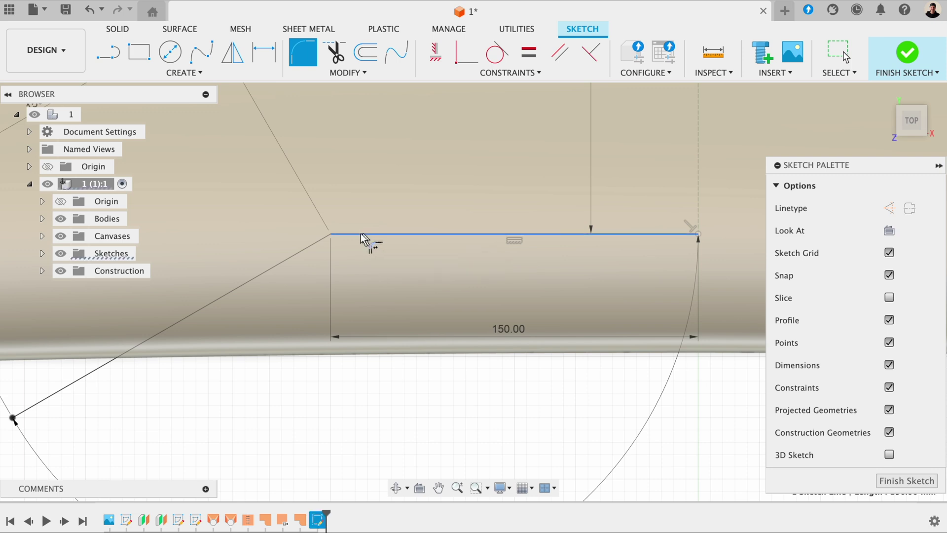
pyautogui.click(313, 241)
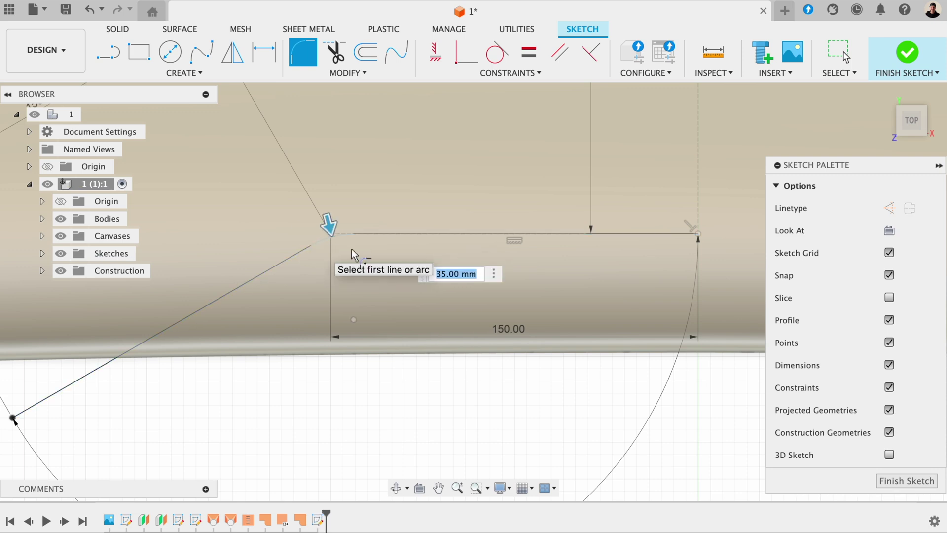
pyautogui.click(435, 271)
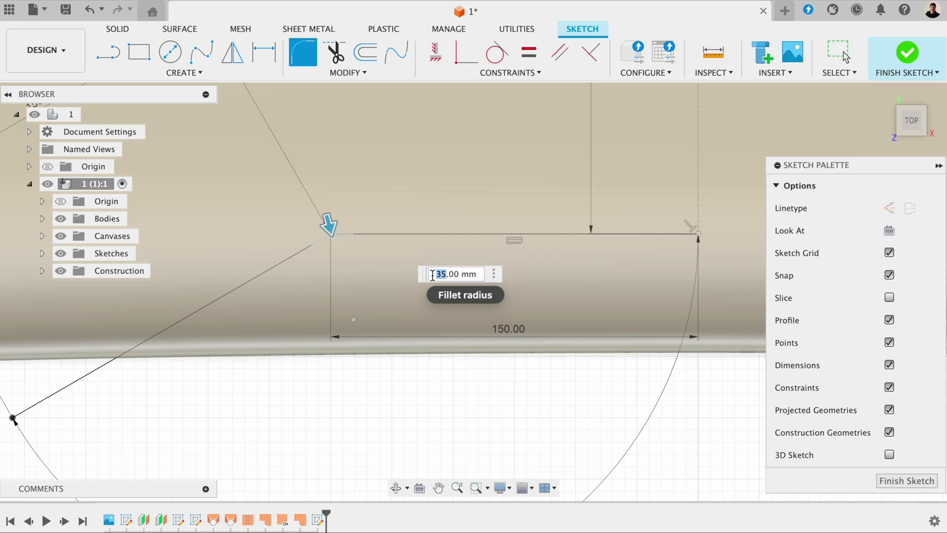
pyautogui.write('100')
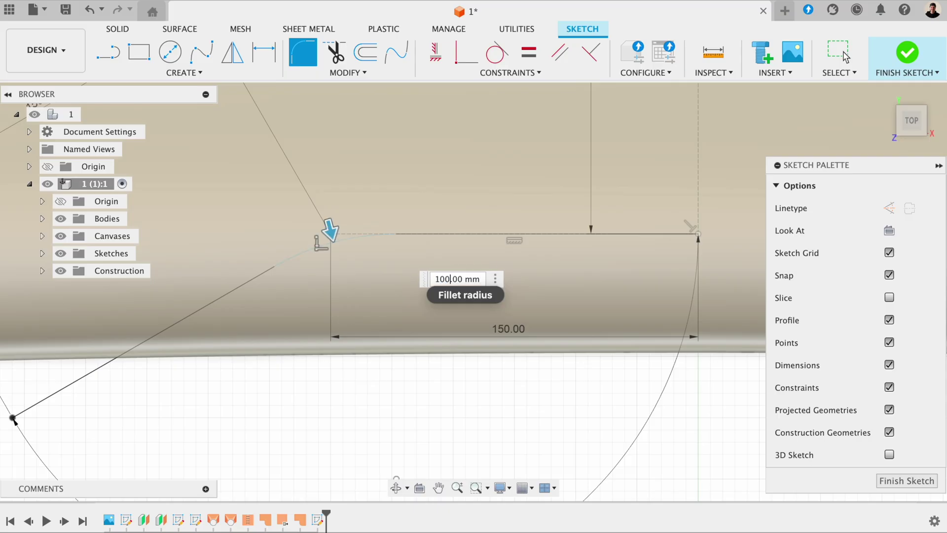
pyautogui.press('Return')
# Step: Move the 150° angle and both 150.00 dimension labels clear of the profile lines
pyautogui.scroll(-3, 398, 264)
pyautogui.moveTo(493, 295); pyautogui.dragTo(430, 295, button='middle')
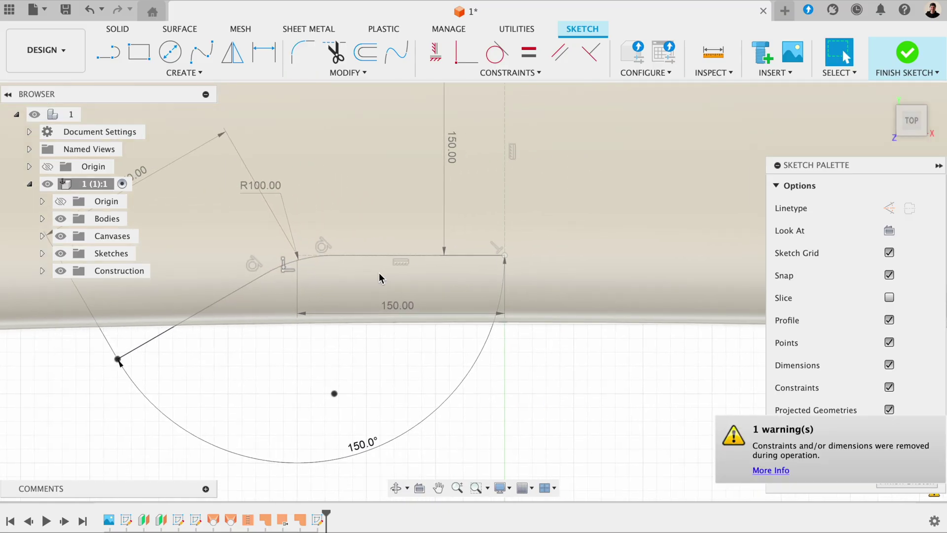
pyautogui.scroll(-3, 510, 314)
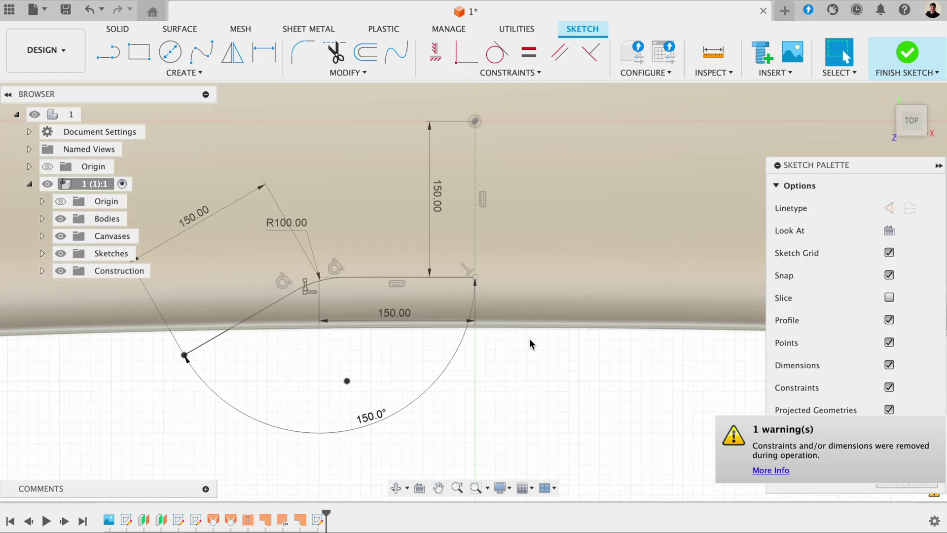
pyautogui.scroll(-1, 529, 340)
pyautogui.moveTo(528, 338); pyautogui.dragTo(504, 345, button='middle')
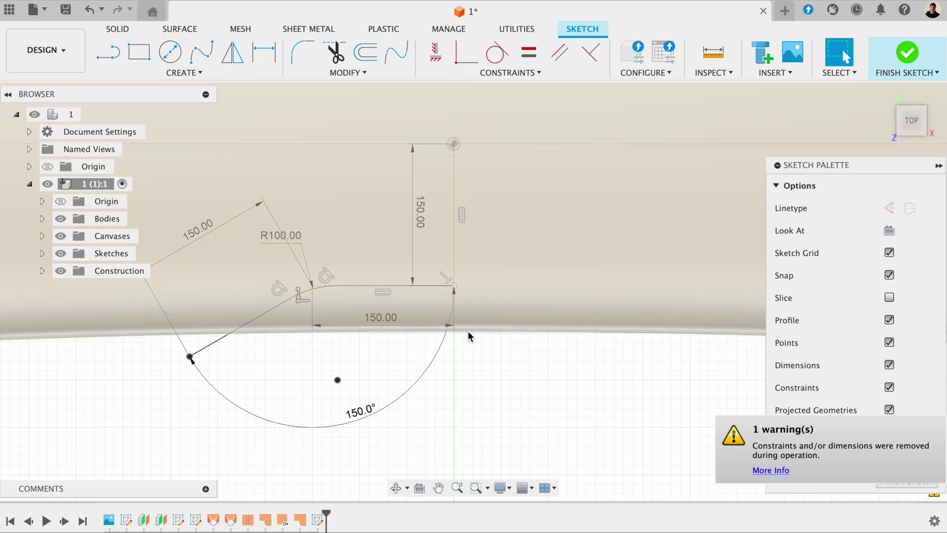
pyautogui.moveTo(360, 410)
pyautogui.mouseDown()
pyautogui.moveTo(344, 350)
pyautogui.moveTo(366, 362)
pyautogui.mouseUp()
pyautogui.moveTo(381, 317); pyautogui.dragTo(375, 260)
pyautogui.moveTo(420, 212); pyautogui.dragTo(471, 212)
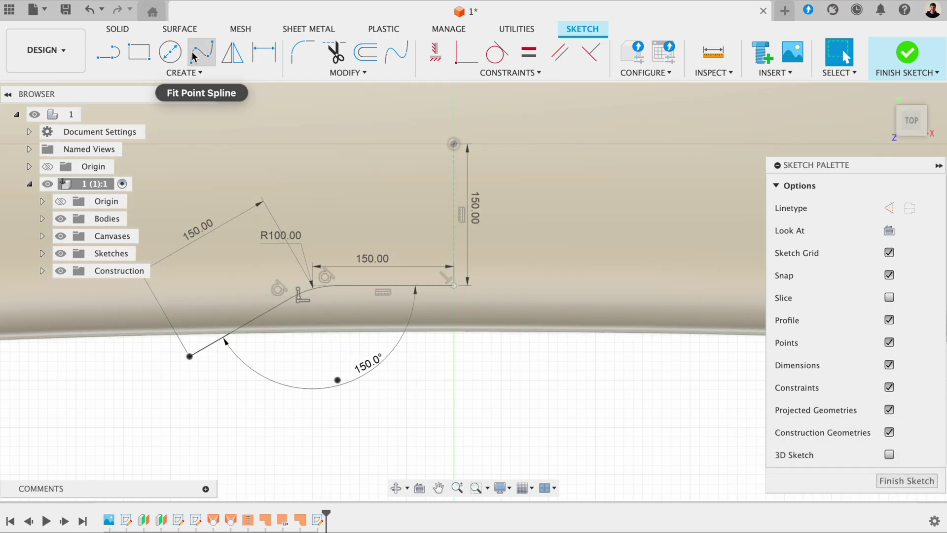
# Step: Select the straight line, fillet arc and lower-left angled line for mirroring
pyautogui.click(228, 62)
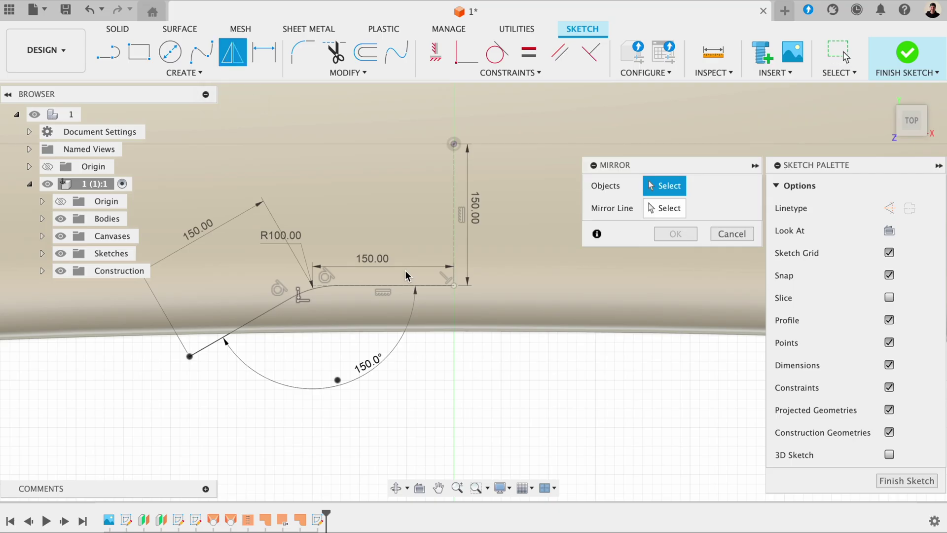
pyautogui.scroll(2, 351, 291)
pyautogui.scroll(1, 351, 291)
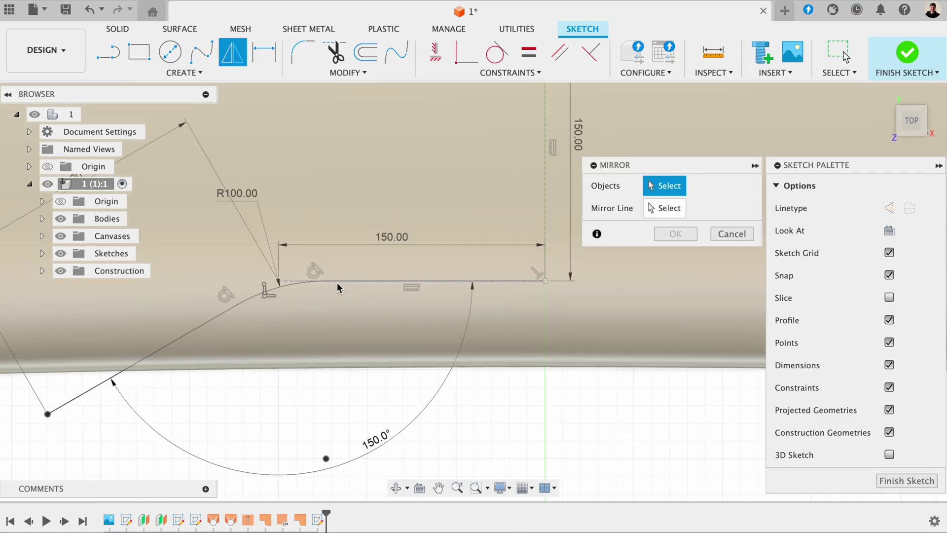
pyautogui.scroll(3, 356, 296)
pyautogui.scroll(1, 357, 295)
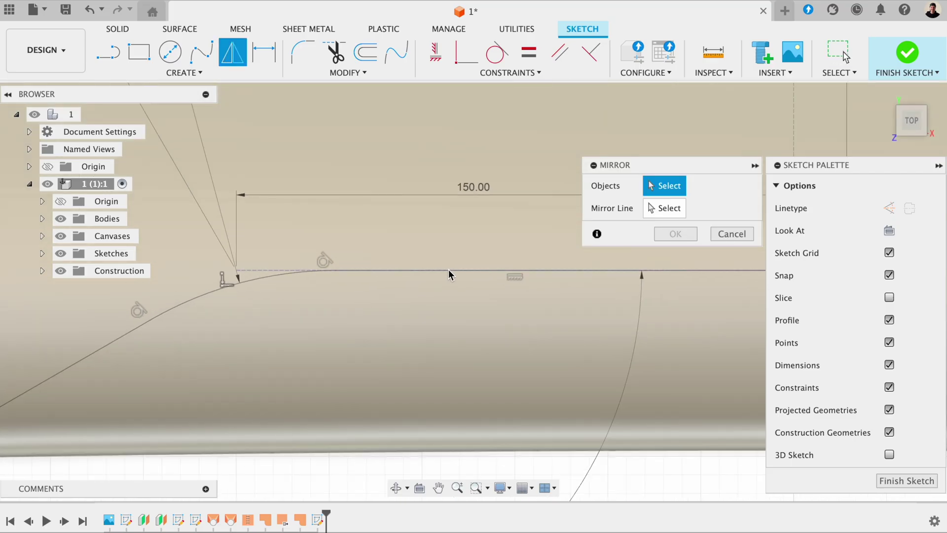
pyautogui.click(564, 277)
pyautogui.click(260, 290)
pyautogui.scroll(-1, 272, 357)
pyautogui.moveTo(270, 290); pyautogui.dragTo(439, 230, button='middle')
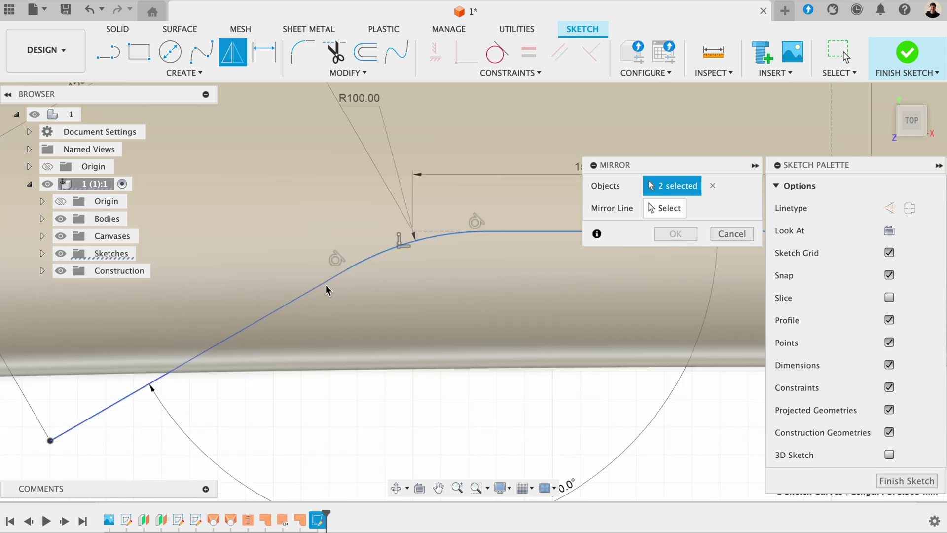
pyautogui.click(325, 285)
pyautogui.scroll(-2, 430, 359)
pyautogui.moveTo(434, 360); pyautogui.dragTo(250, 378, button='middle')
# Step: Mirror the selected geometry across the vertical construction centre line
pyautogui.click(663, 208)
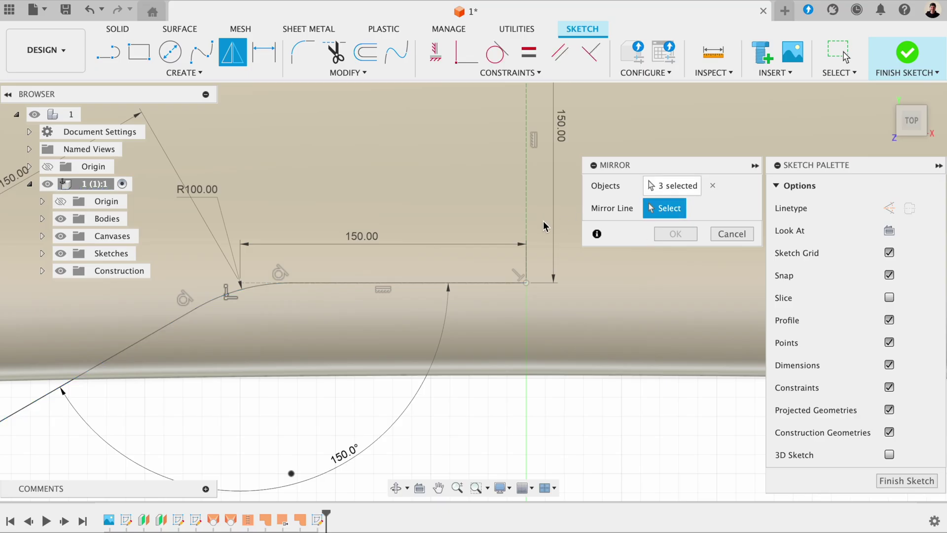
pyautogui.click(527, 224)
pyautogui.scroll(-2, 556, 362)
pyautogui.moveTo(555, 364); pyautogui.dragTo(423, 370, button='middle')
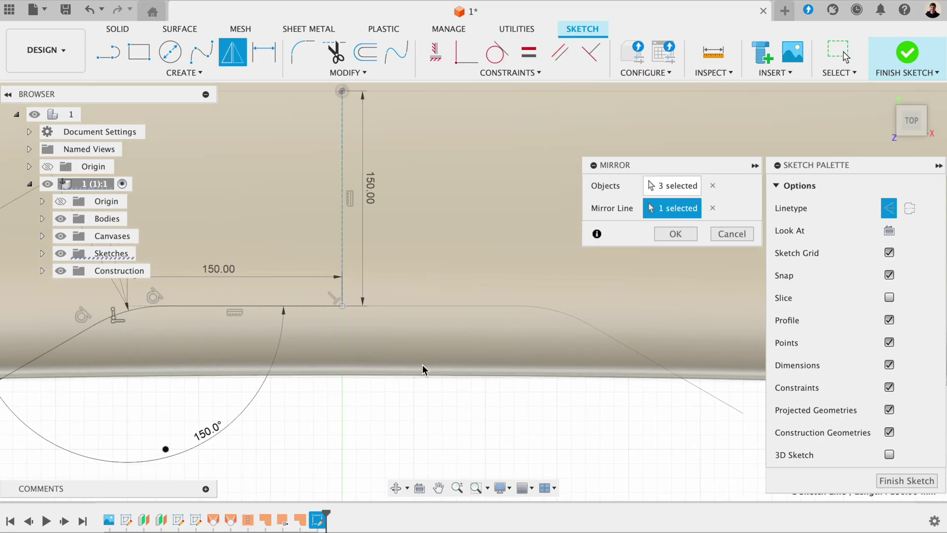
pyautogui.click(675, 234)
# Step: Finish the sketch and orbit to a tilted front-top view of the wing
pyautogui.click(439, 487)
pyautogui.scroll(-3, 436, 370)
pyautogui.moveTo(410, 479)
pyautogui.mouseDown()
pyautogui.moveTo(409, 394)
pyautogui.moveTo(440, 396)
pyautogui.mouseUp()
pyautogui.press('Escape')
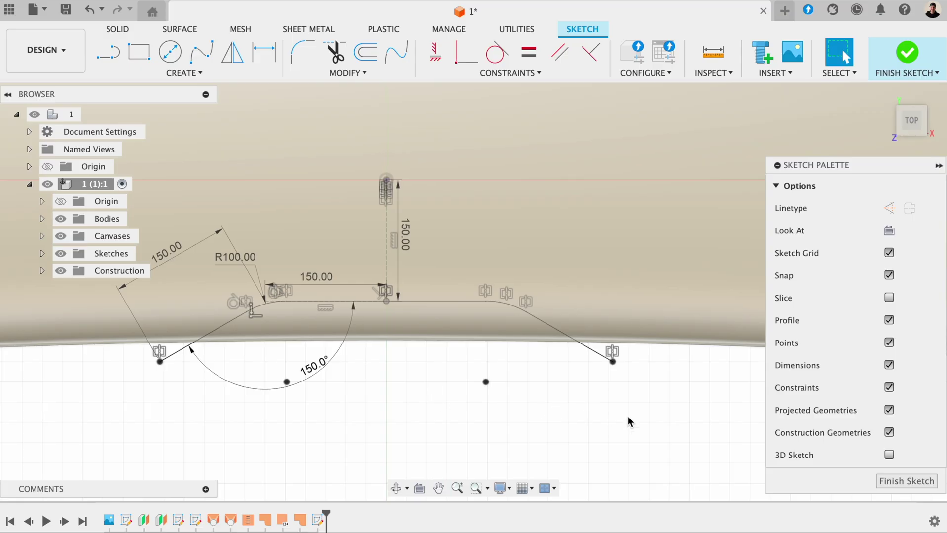
pyautogui.click(907, 480)
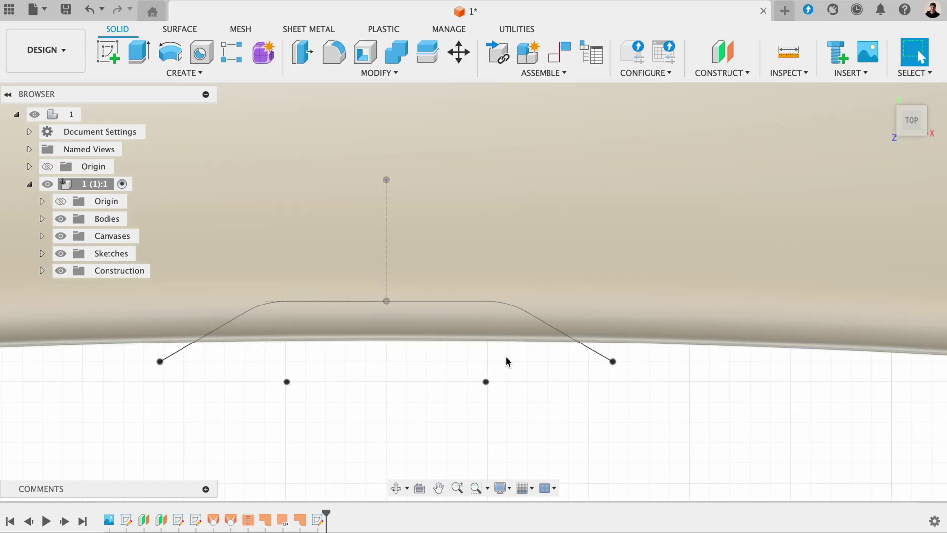
pyautogui.keyDown('shift'); pyautogui.moveTo(505, 365); pyautogui.dragTo(471, 288, button='middle'); pyautogui.keyUp('shift')
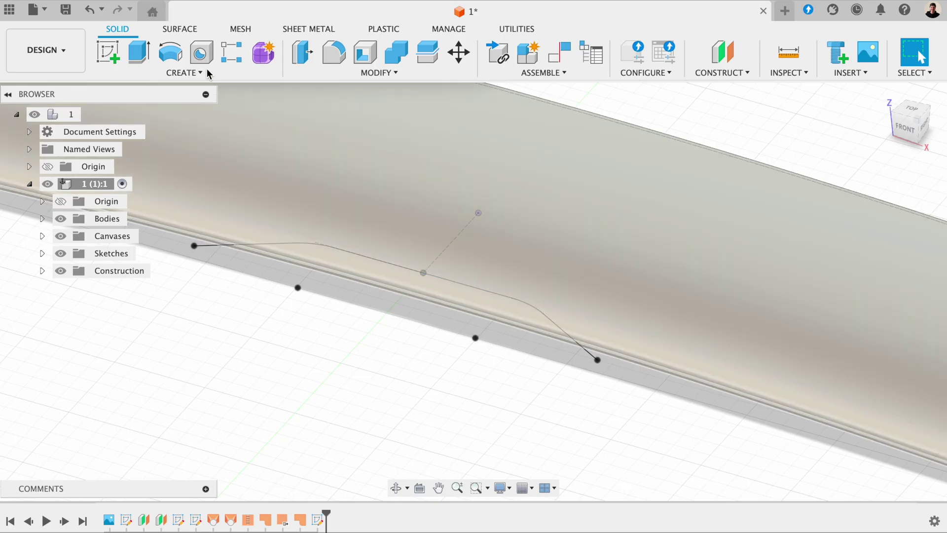
# Step: Start a symmetric surface extrusion of the hatch profile from the Surface tools
pyautogui.click(180, 29)
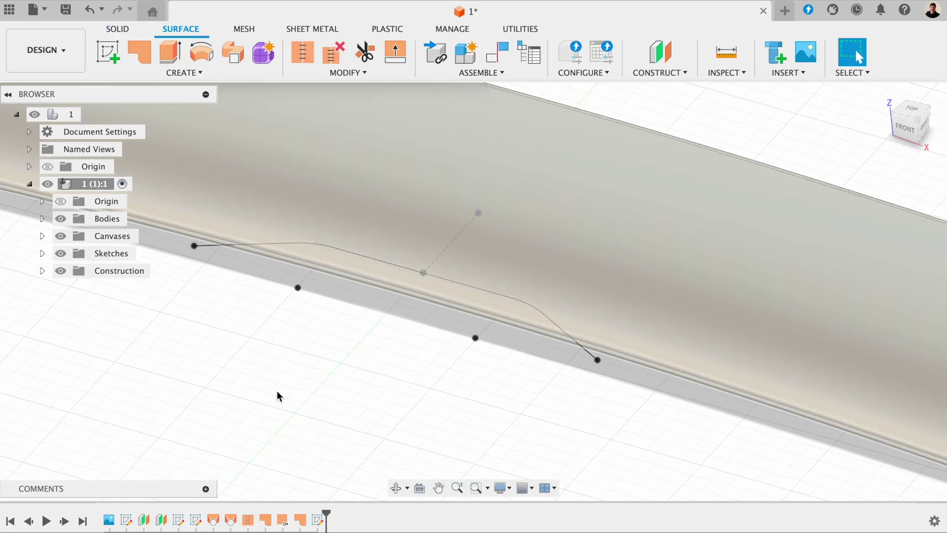
pyautogui.scroll(-2, 284, 370)
pyautogui.moveTo(286, 364); pyautogui.dragTo(353, 364, button='middle')
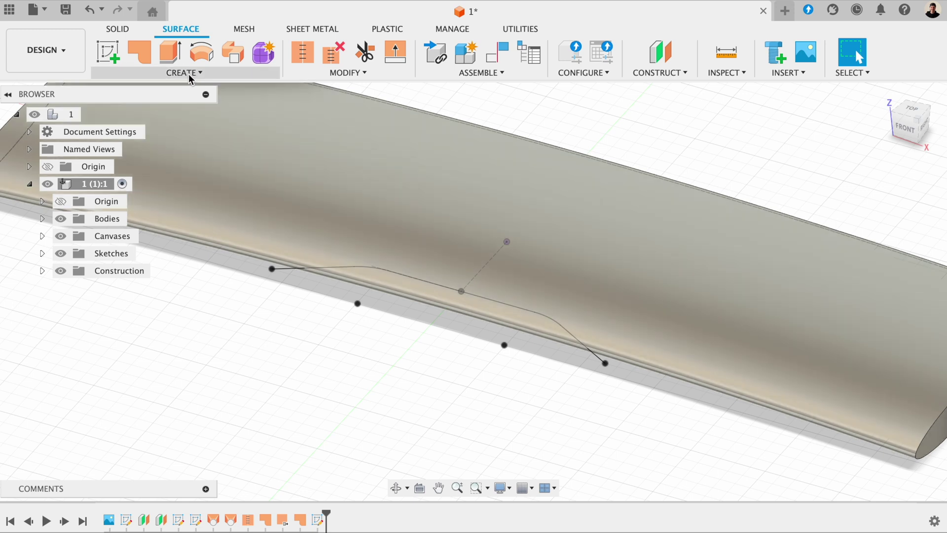
pyautogui.click(189, 74)
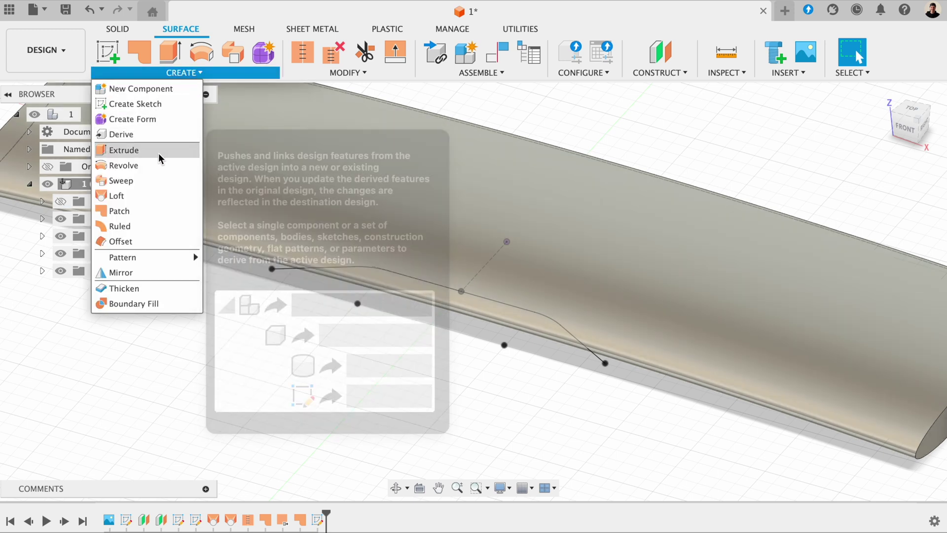
pyautogui.click(159, 158)
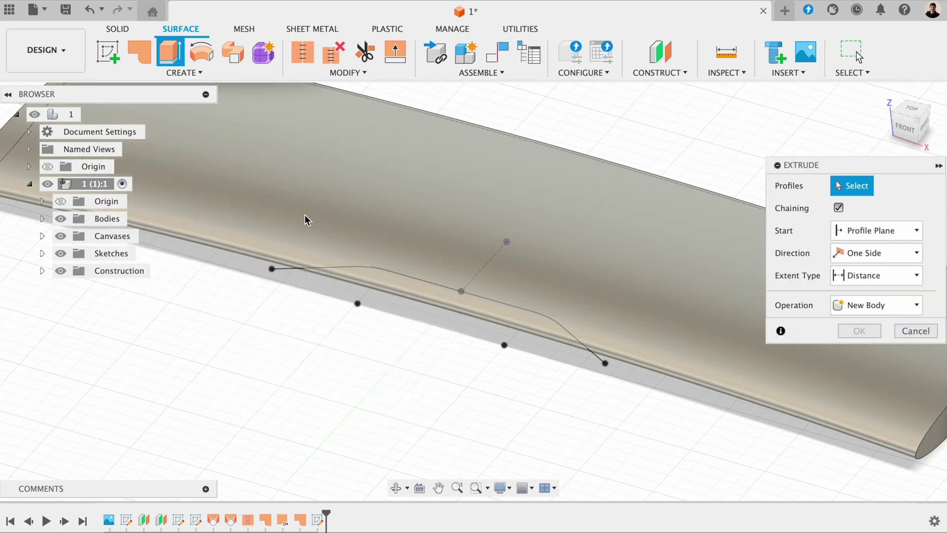
pyautogui.click(343, 265)
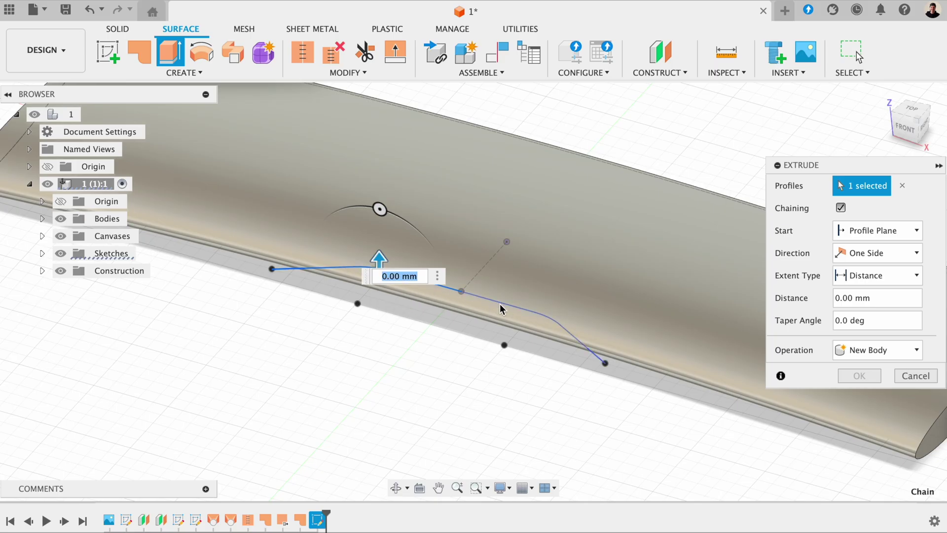
pyautogui.moveTo(460, 284); pyautogui.dragTo(455, 173)
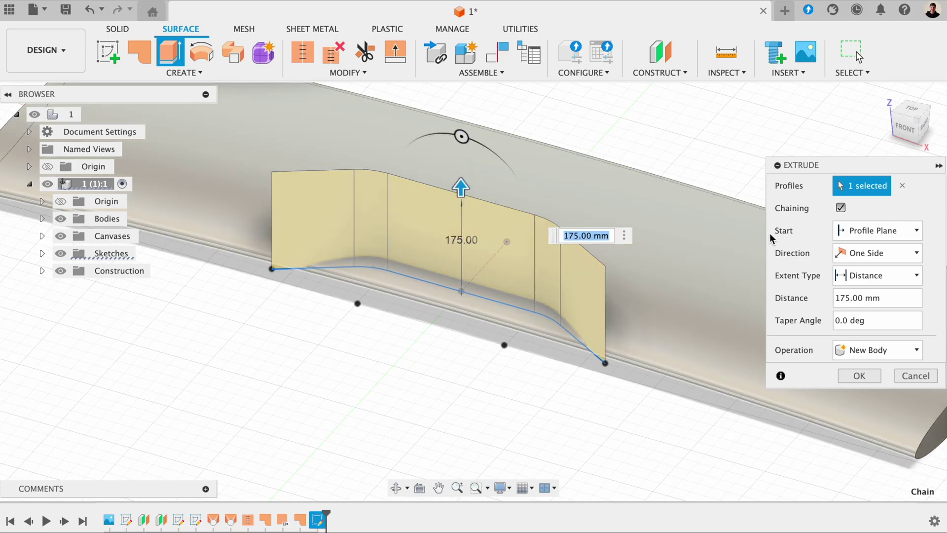
pyautogui.click(845, 253)
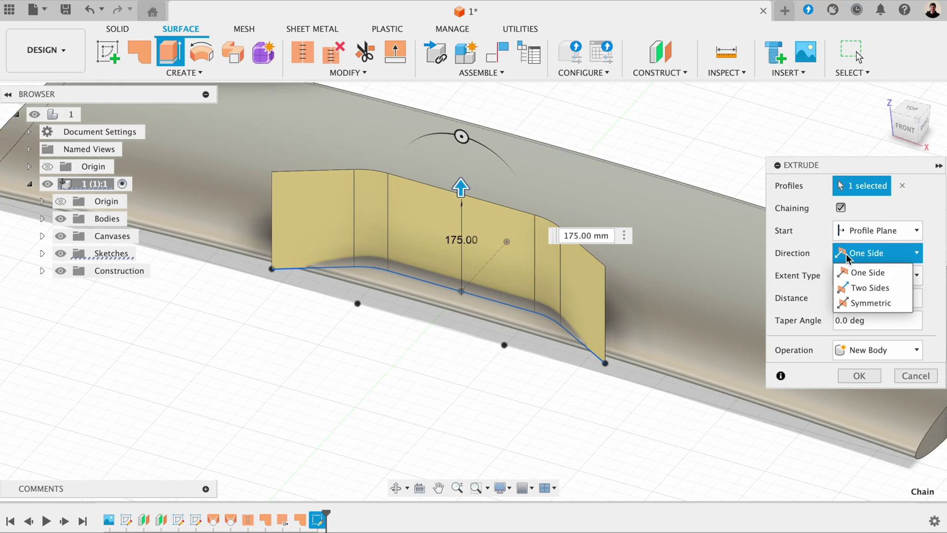
pyautogui.click(862, 305)
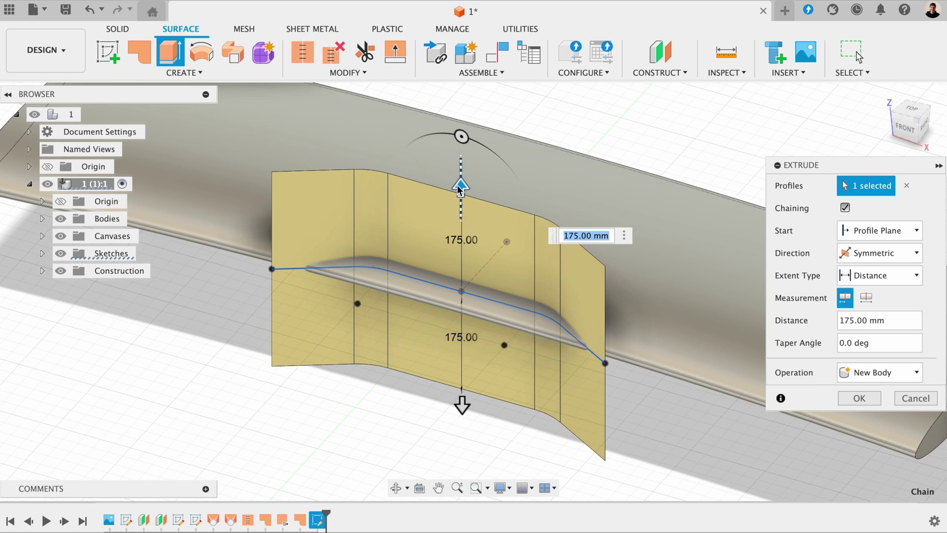
# Step: Try extrusion distances of 50, 20 and 125 mm, then cancel the extrusion
pyautogui.moveTo(459, 187); pyautogui.dragTo(460, 250)
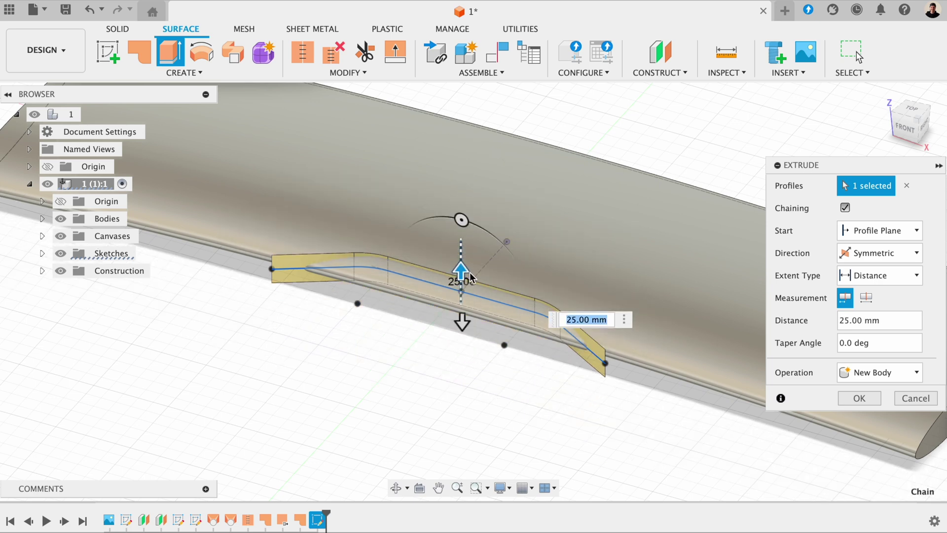
pyautogui.scroll(5, 454, 276)
pyautogui.moveTo(399, 247); pyautogui.dragTo(404, 255)
pyautogui.moveTo(477, 211); pyautogui.dragTo(359, 164, button='middle')
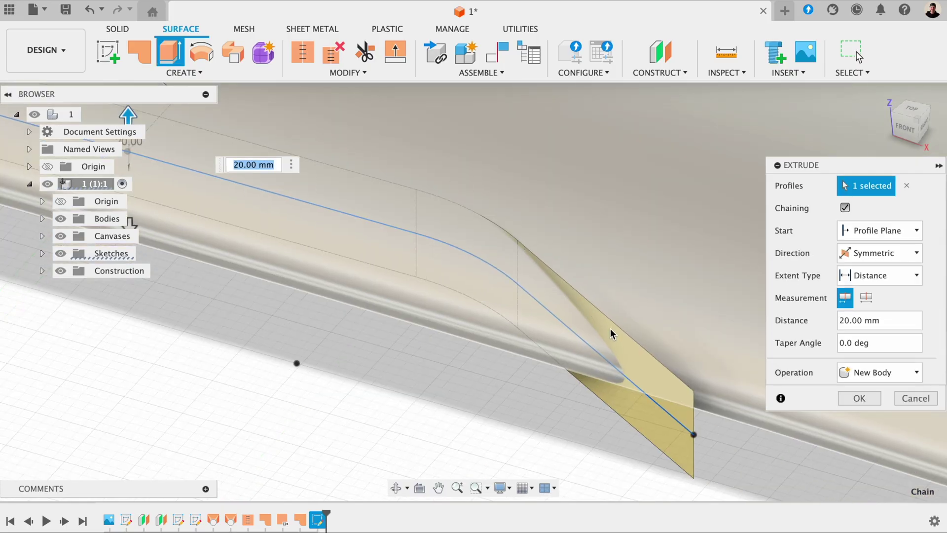
pyautogui.scroll(-3, 202, 229)
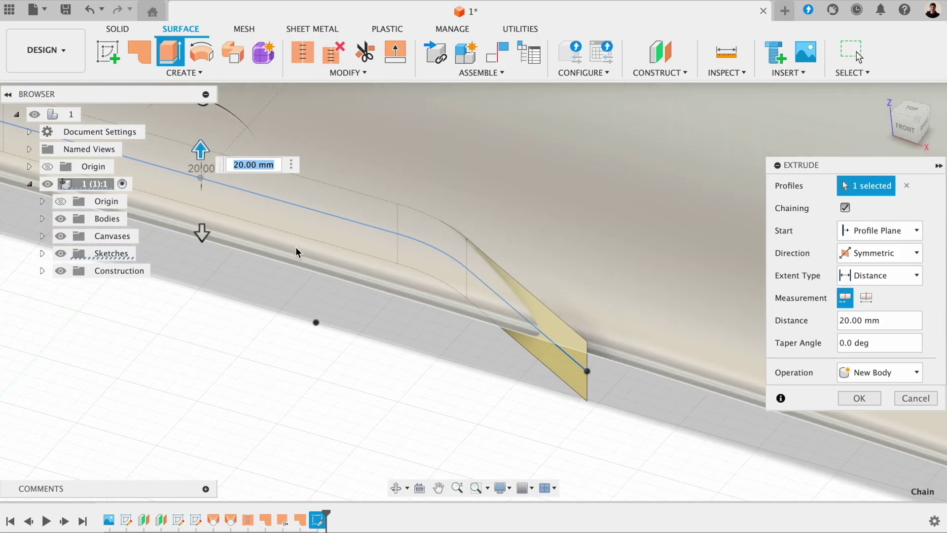
pyautogui.moveTo(222, 236); pyautogui.dragTo(519, 264, button='middle')
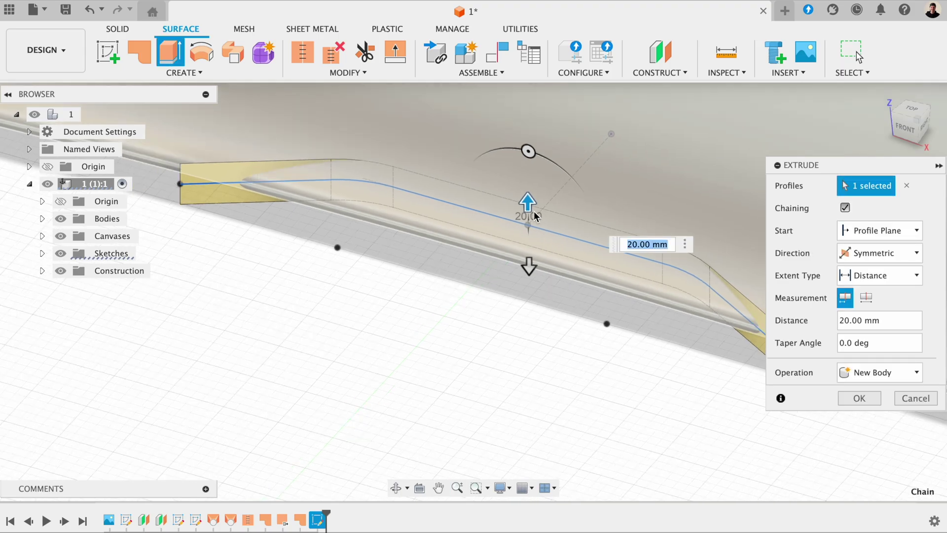
pyautogui.scroll(-2, 534, 212)
pyautogui.moveTo(534, 211); pyautogui.dragTo(533, 129)
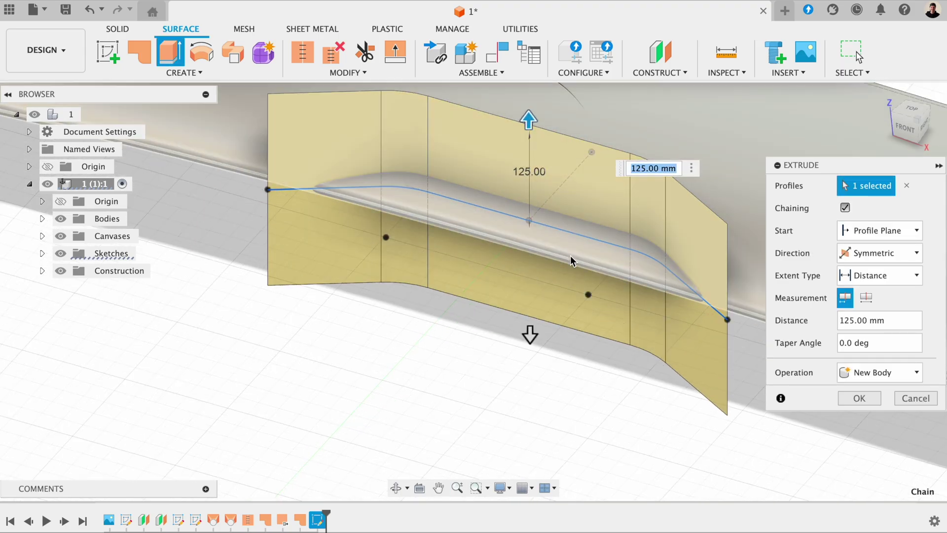
pyautogui.moveTo(570, 318); pyautogui.dragTo(486, 357, button='middle')
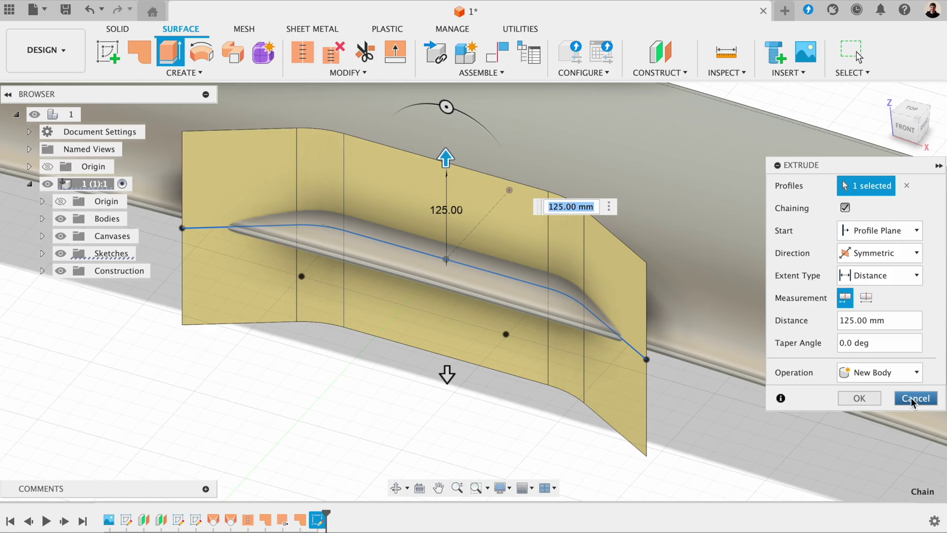
pyautogui.click(912, 400)
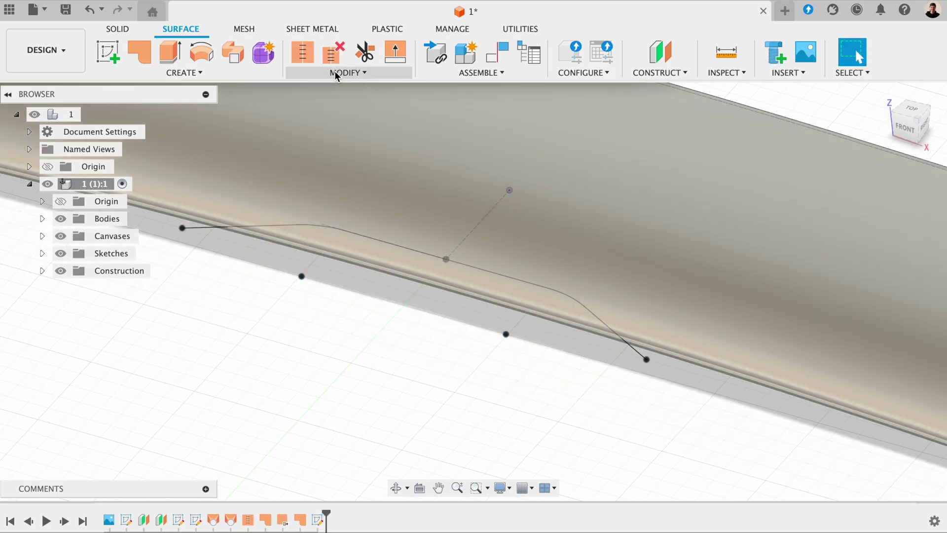
# Step: Set up Split Body with the wing as body and the hatch outline curve as splitting tool
pyautogui.click(334, 71)
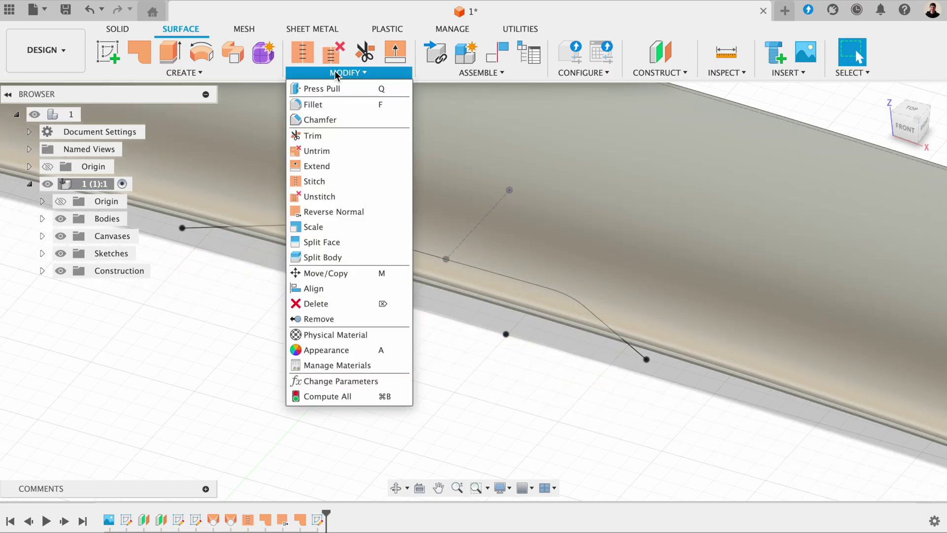
pyautogui.click(320, 257)
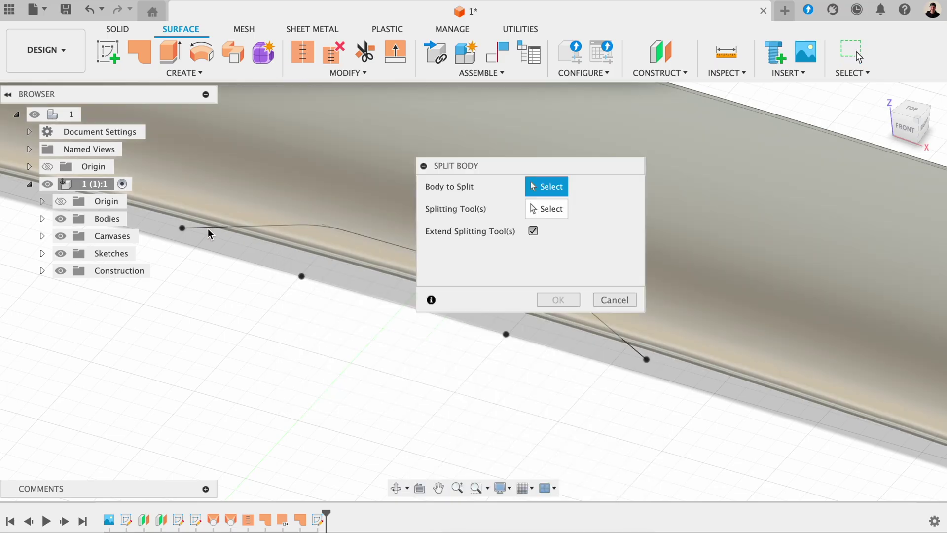
pyautogui.moveTo(310, 278); pyautogui.dragTo(174, 276, button='middle')
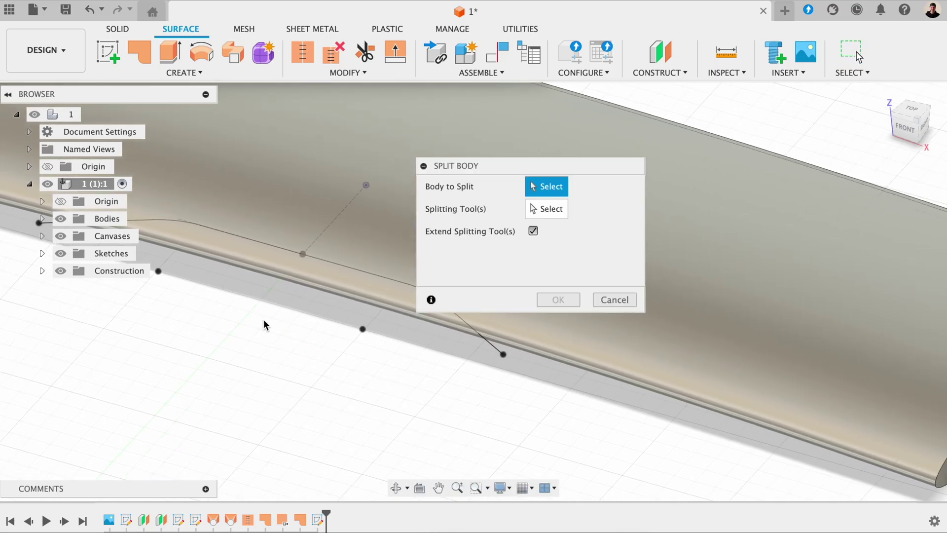
pyautogui.scroll(-5, 271, 322)
pyautogui.moveTo(268, 328); pyautogui.dragTo(295, 339, button='middle')
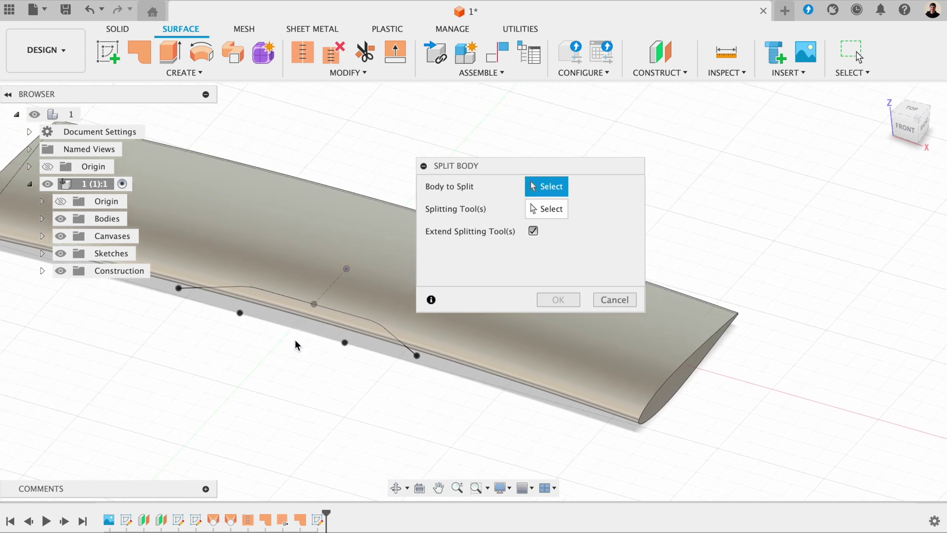
pyautogui.scroll(2, 290, 340)
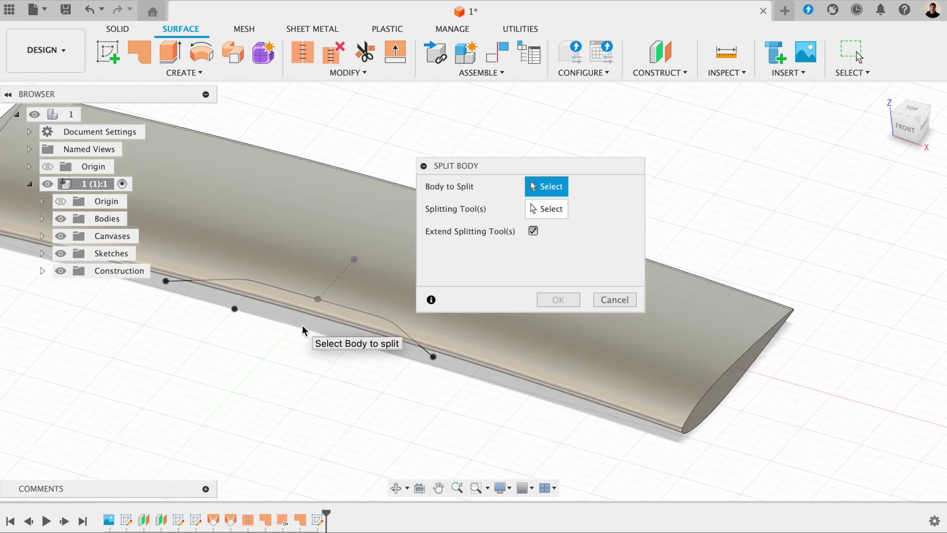
pyautogui.click(302, 326)
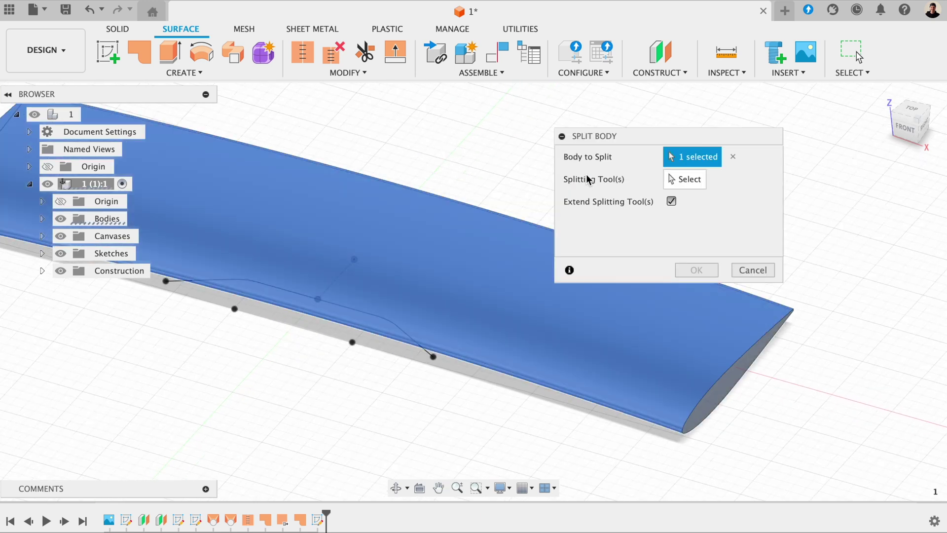
pyautogui.click(679, 181)
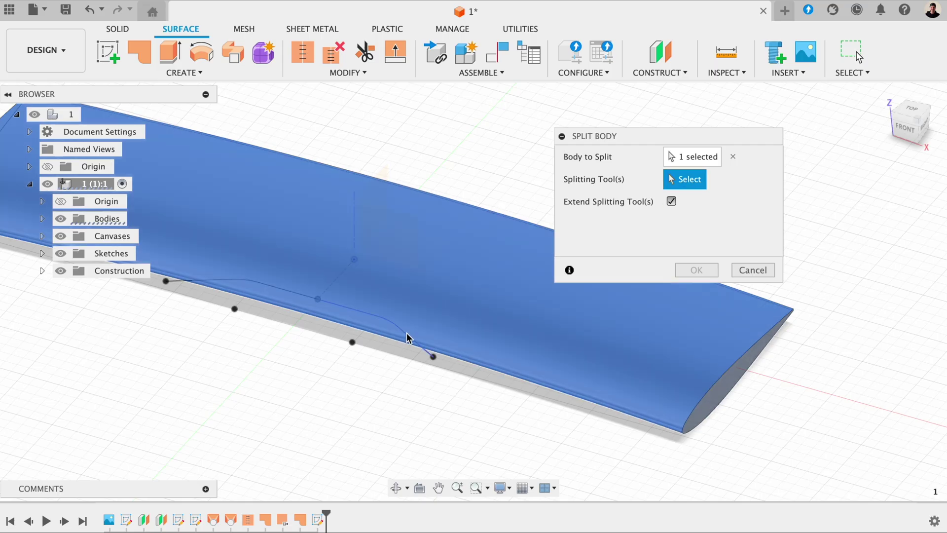
pyautogui.click(220, 280)
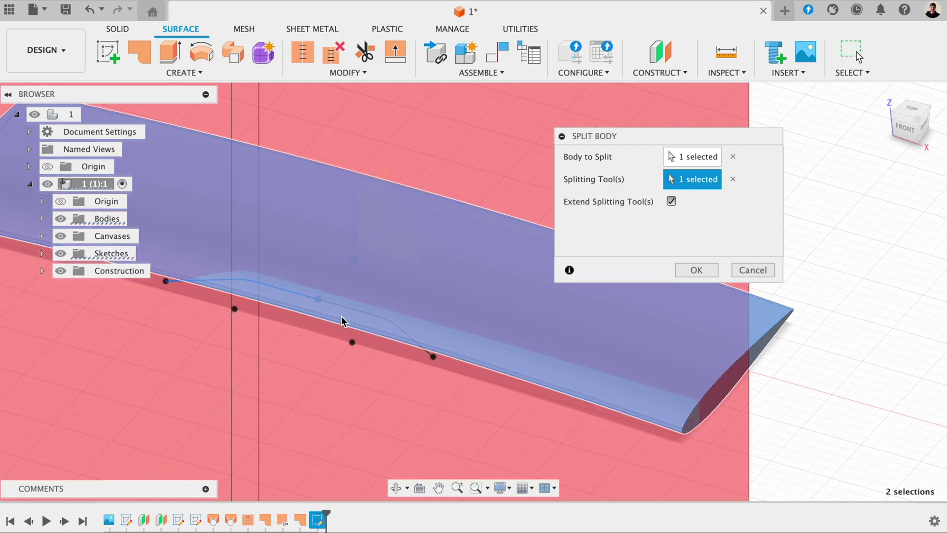
# Step: Turn off Extend Splitting Tool(s) and apply the split
pyautogui.keyDown('shift'); pyautogui.moveTo(342, 315); pyautogui.dragTo(378, 335, button='middle'); pyautogui.keyUp('shift')
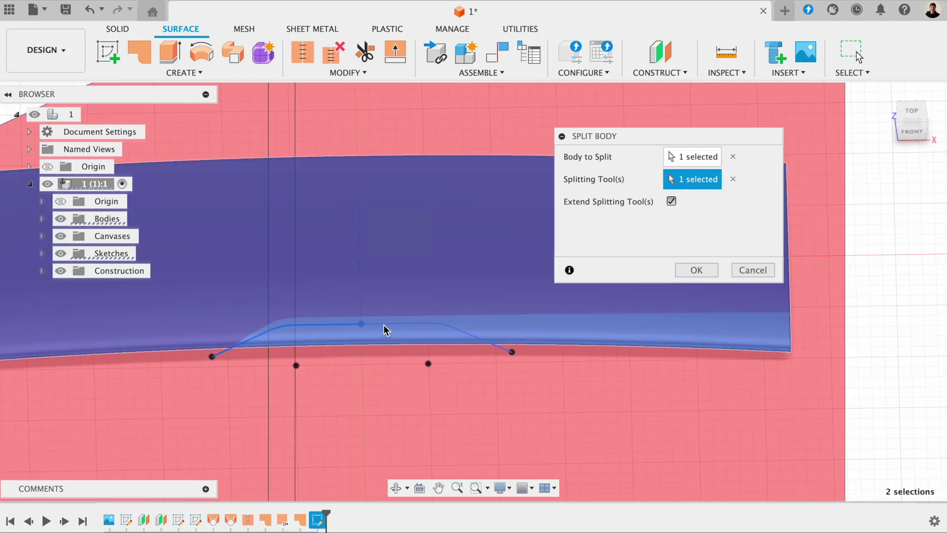
pyautogui.scroll(-3, 384, 329)
pyautogui.scroll(-2, 414, 346)
pyautogui.keyDown('shift'); pyautogui.moveTo(431, 343); pyautogui.dragTo(296, 187, button='middle'); pyautogui.keyUp('shift')
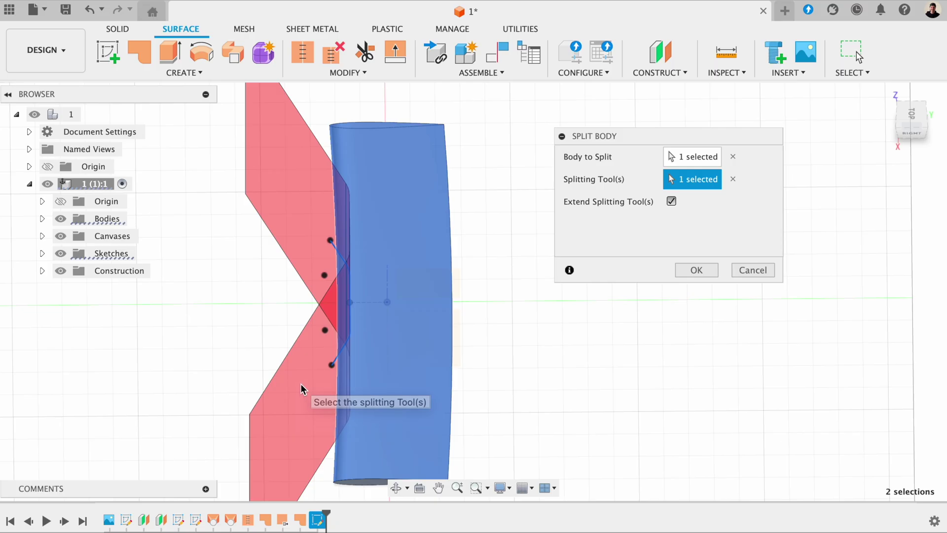
pyautogui.click(671, 201)
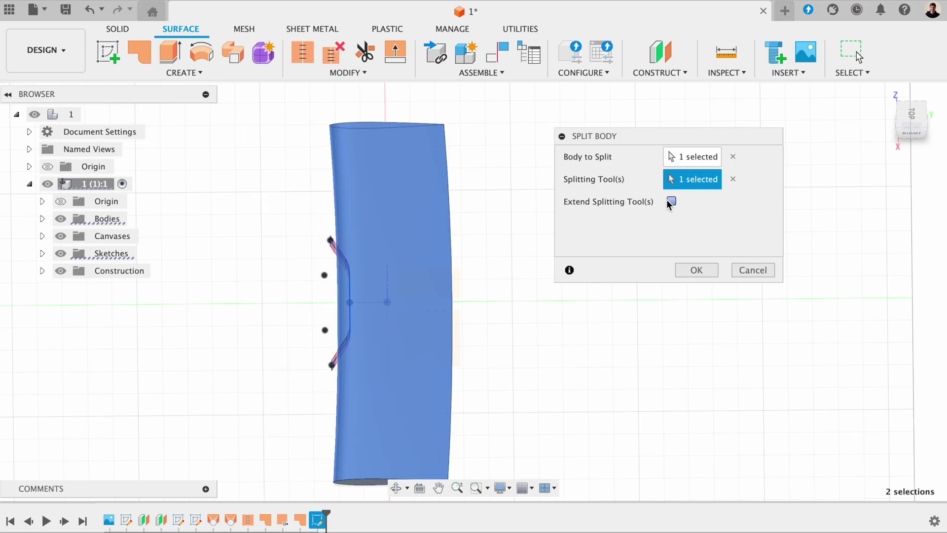
pyautogui.keyDown('shift'); pyautogui.moveTo(362, 276); pyautogui.dragTo(408, 226, button='middle'); pyautogui.keyUp('shift')
pyautogui.scroll(5, 366, 330)
pyautogui.keyDown('shift'); pyautogui.moveTo(419, 294); pyautogui.dragTo(402, 308, button='middle'); pyautogui.keyUp('shift')
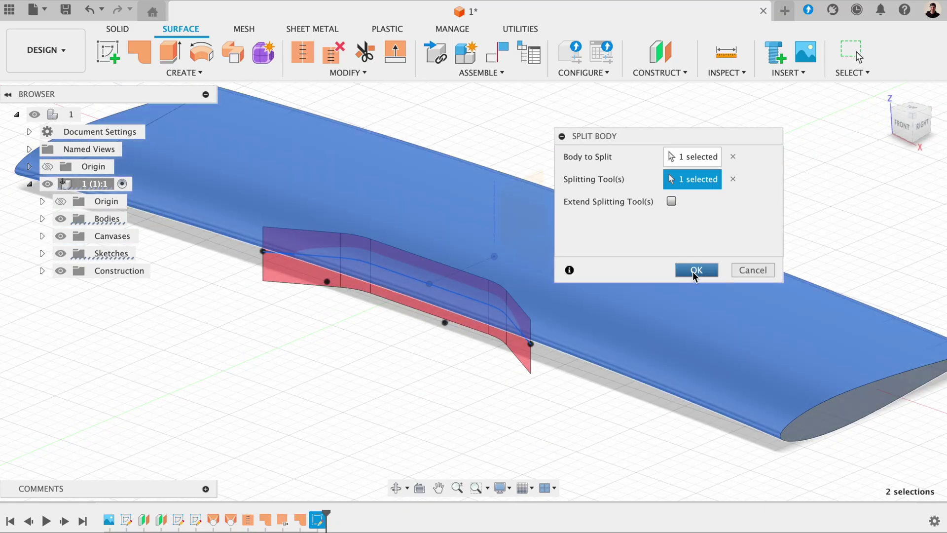
pyautogui.click(692, 272)
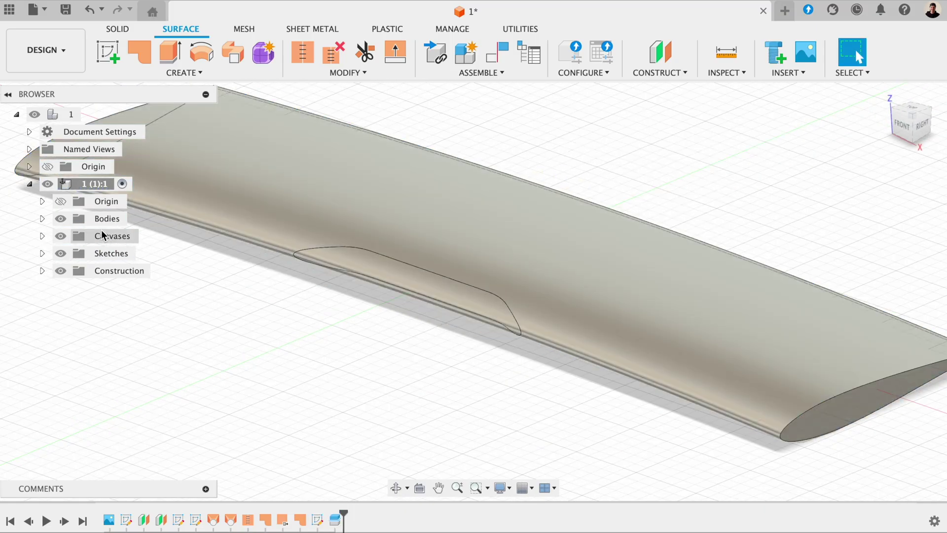
# Step: Hide body 1 (1) to expose the hatch recess on the inset body
pyautogui.click(42, 218)
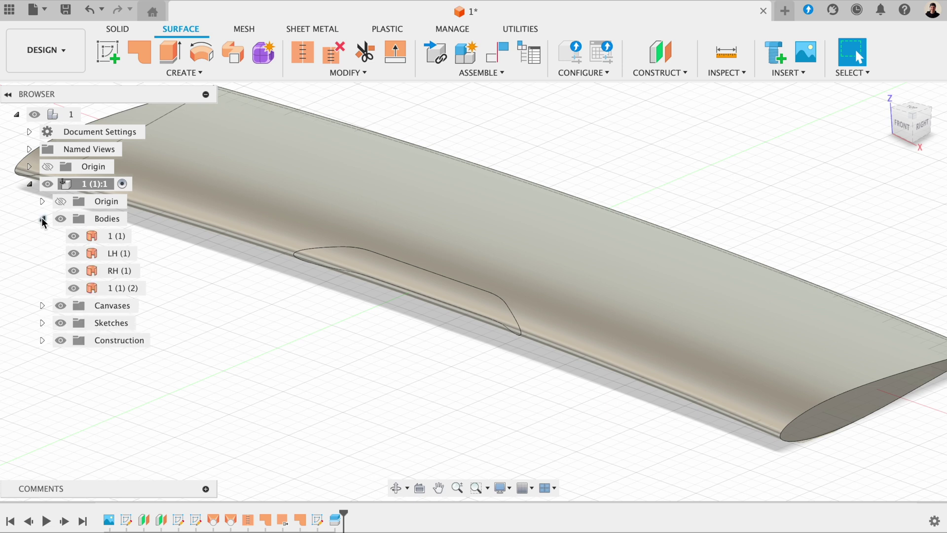
pyautogui.click(364, 266)
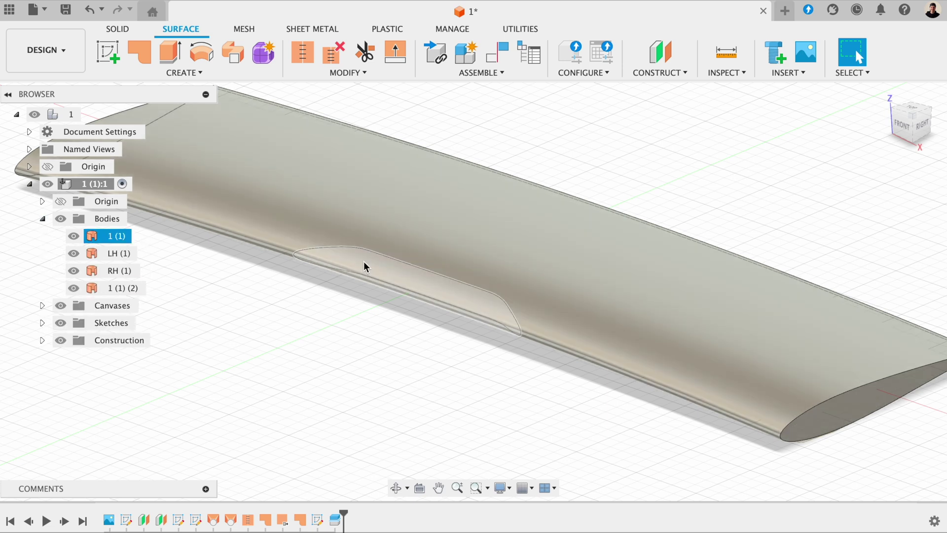
pyautogui.click(365, 266)
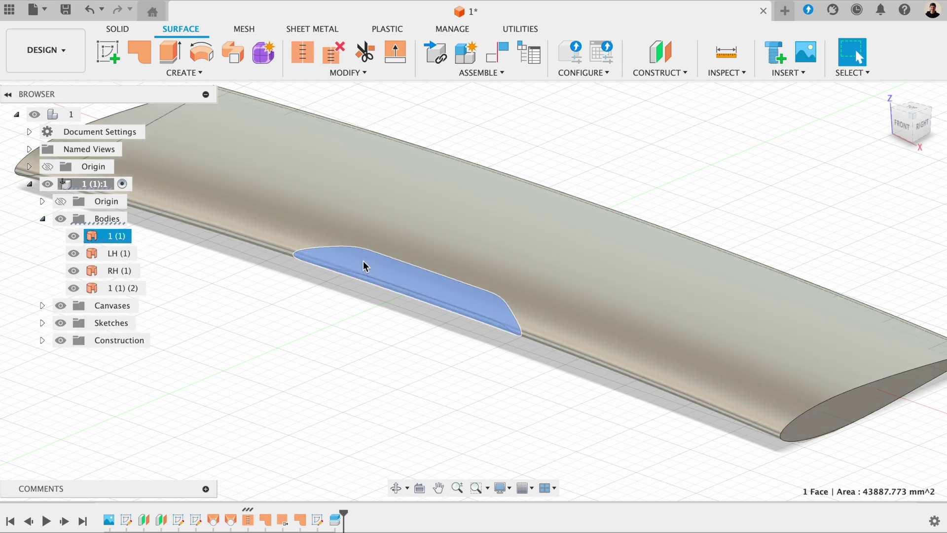
pyautogui.click(73, 236)
pyautogui.click(263, 317)
pyautogui.click(427, 294)
pyautogui.moveTo(427, 294)
pyautogui.keyDown('shift'); pyautogui.mouseDown(button='middle')
pyautogui.moveTo(441, 294)
pyautogui.moveTo(439, 303)
pyautogui.mouseUp(button='middle'); pyautogui.keyUp('shift')
pyautogui.scroll(3, 441, 295)
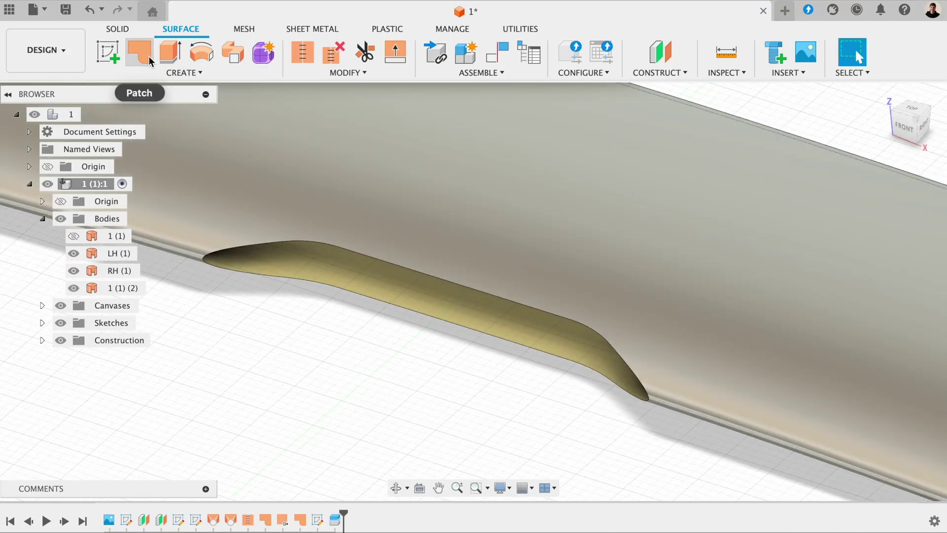
# Step: Patch the recess opening from its rim edges, creating Body17 (1)
pyautogui.click(140, 53)
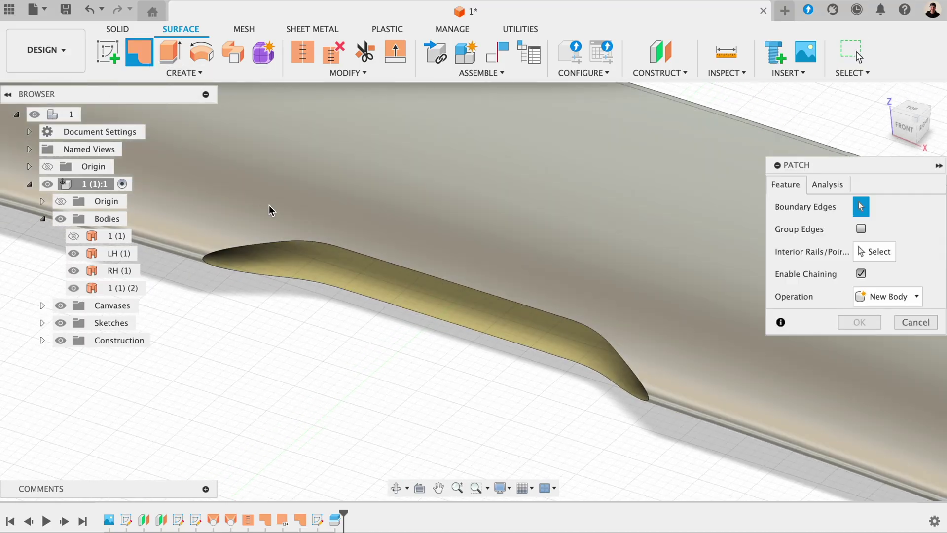
pyautogui.click(282, 245)
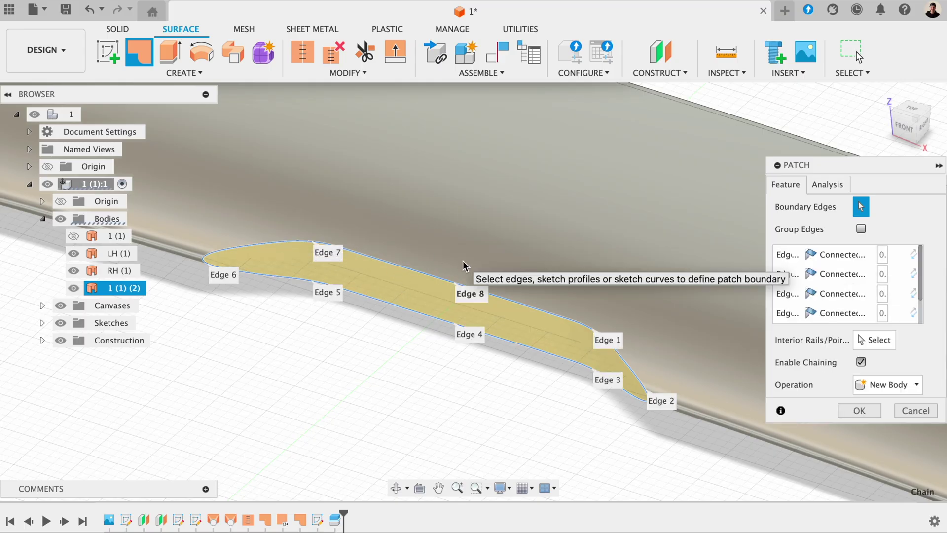
pyautogui.click(859, 410)
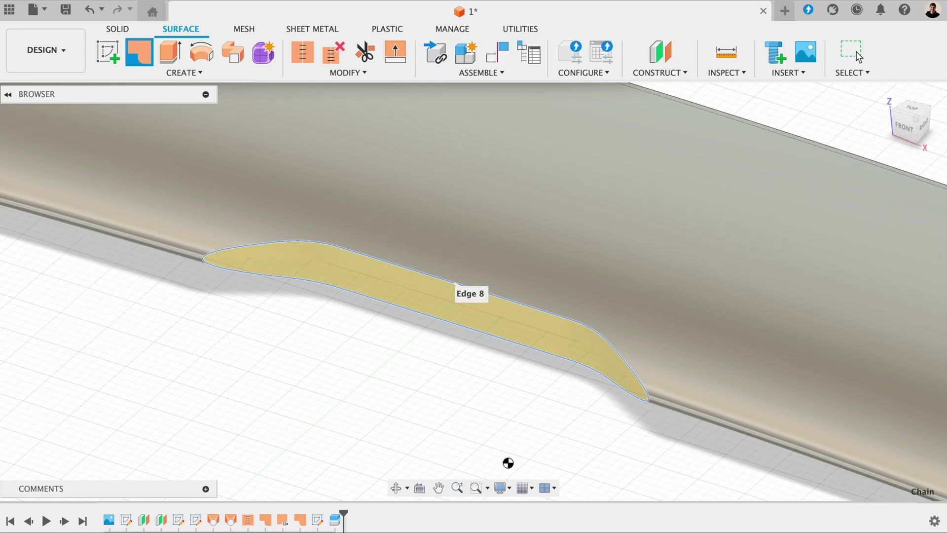
pyautogui.scroll(-4, 471, 380)
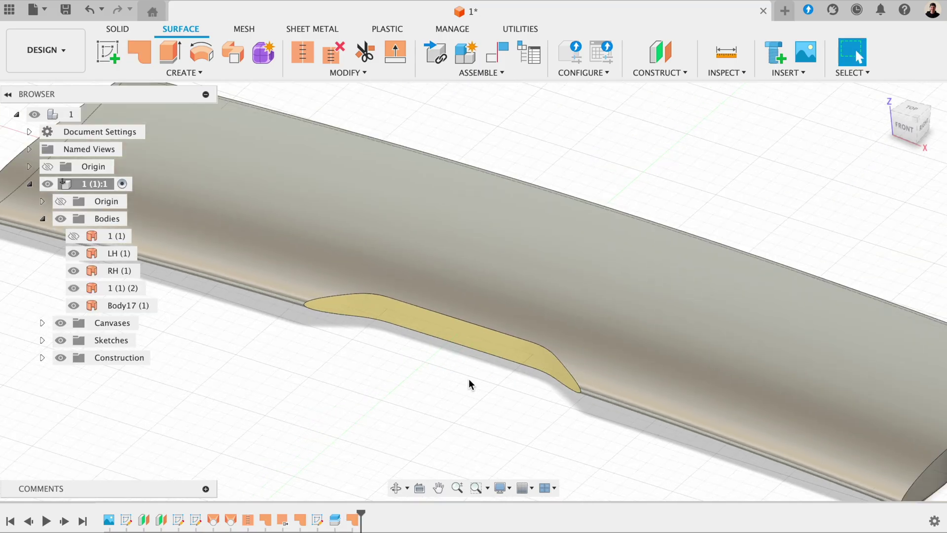
# Step: Reverse the normals of the new hatch patch face
pyautogui.click(437, 329)
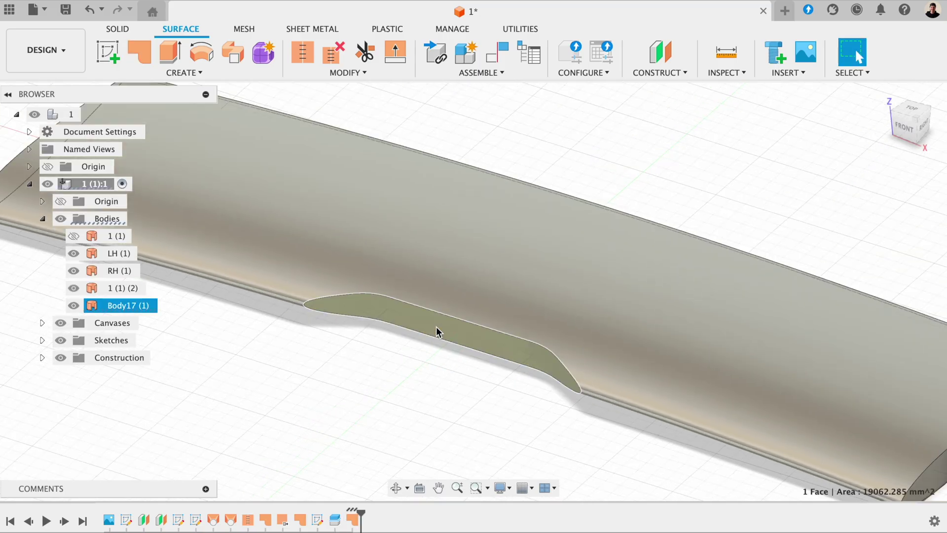
pyautogui.click(352, 75)
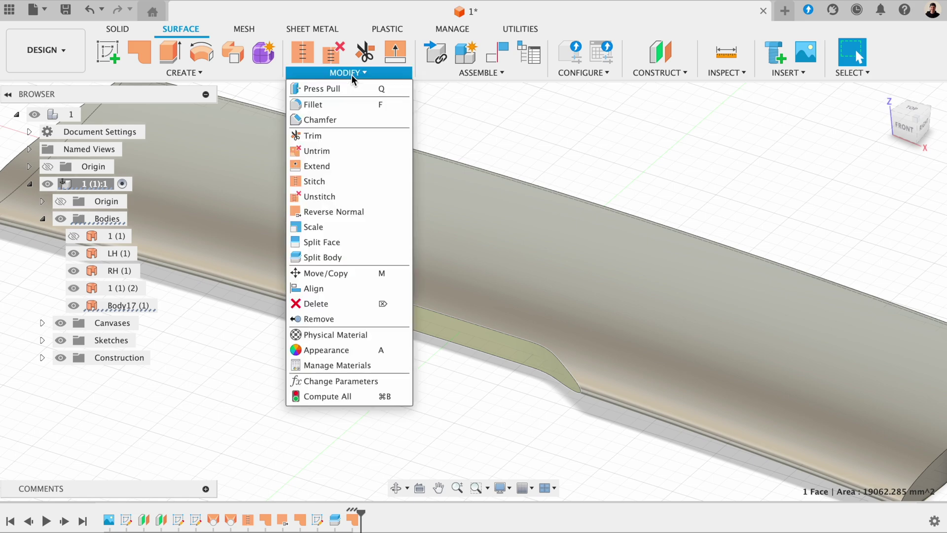
pyautogui.click(334, 213)
pyautogui.click(874, 216)
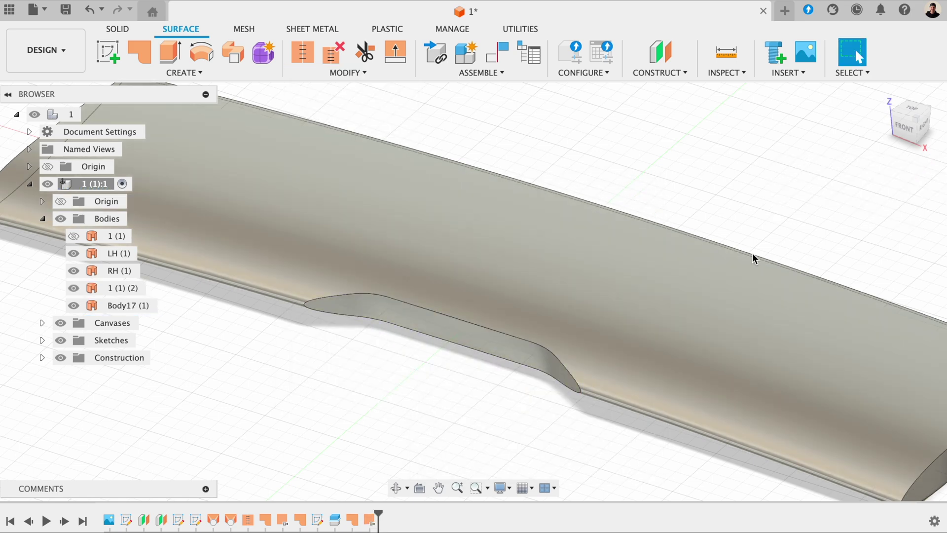
# Step: Select body 1 (1) (2) and view the wing from the top
pyautogui.keyDown('shift'); pyautogui.moveTo(617, 318); pyautogui.dragTo(503, 390, button='middle'); pyautogui.keyUp('shift')
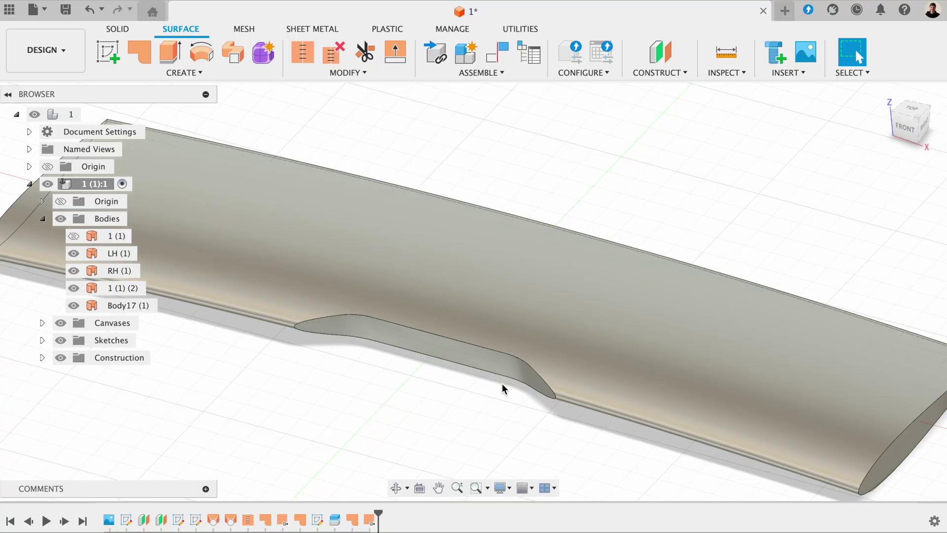
pyautogui.click(501, 383)
pyautogui.keyDown('shift'); pyautogui.moveTo(560, 374); pyautogui.dragTo(438, 296, button='middle'); pyautogui.keyUp('shift')
pyautogui.click(910, 118)
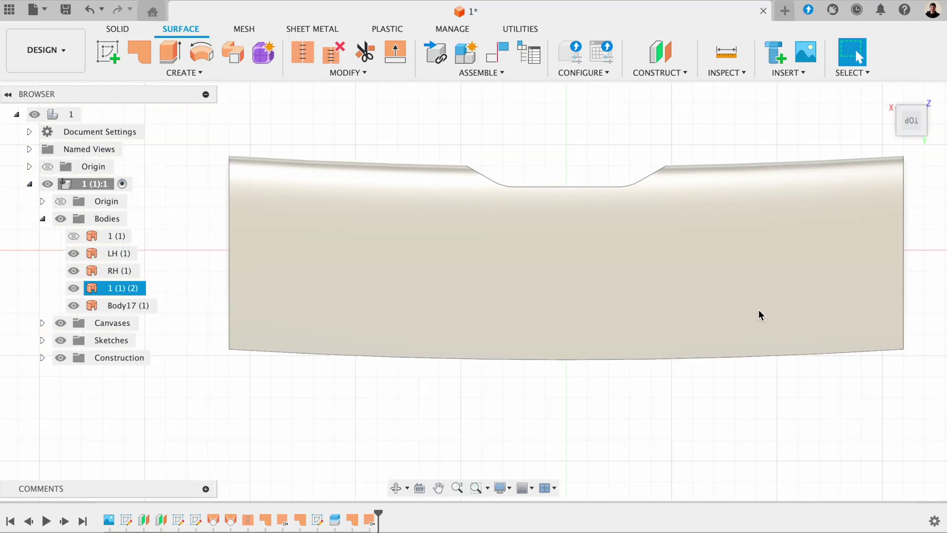
pyautogui.scroll(3, 597, 207)
# Step: Start a new sketch on the chosen planar face of the wing
pyautogui.press('Escape')
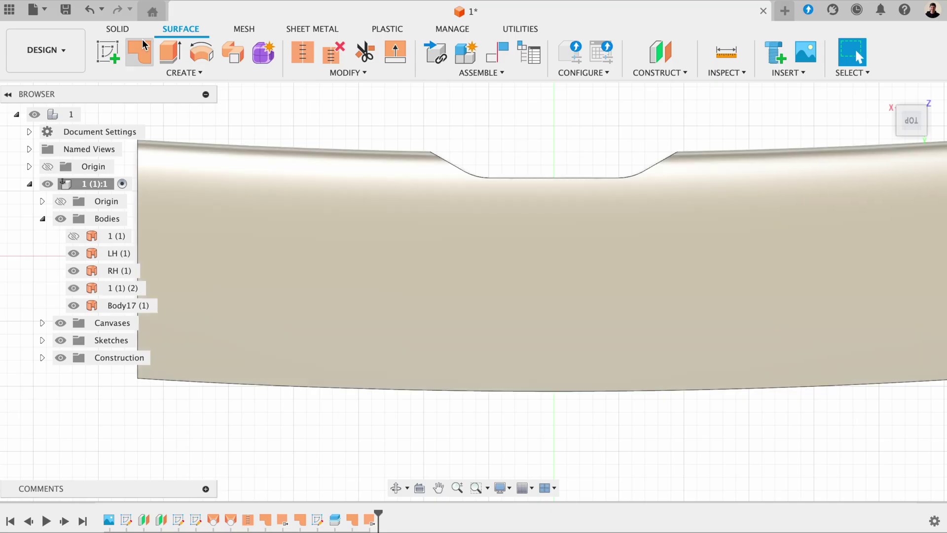
pyautogui.click(114, 58)
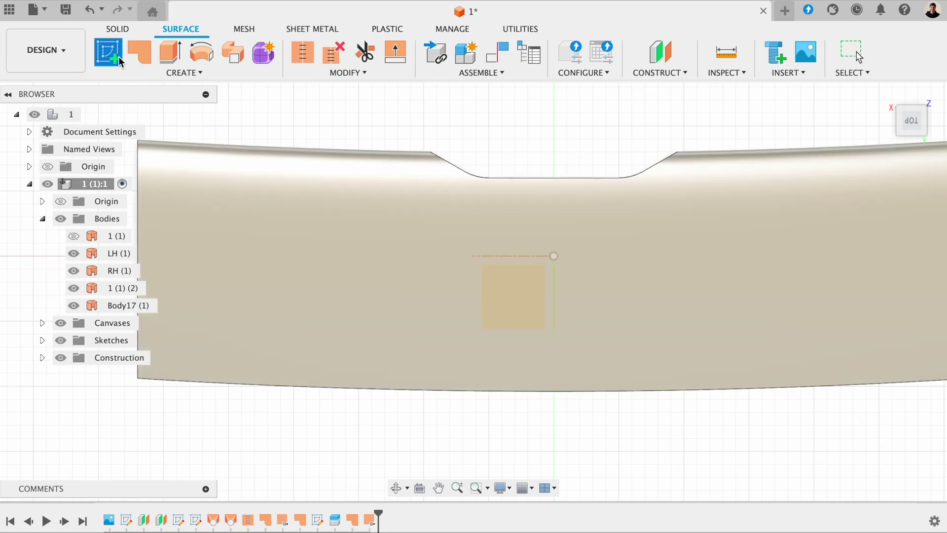
pyautogui.click(515, 305)
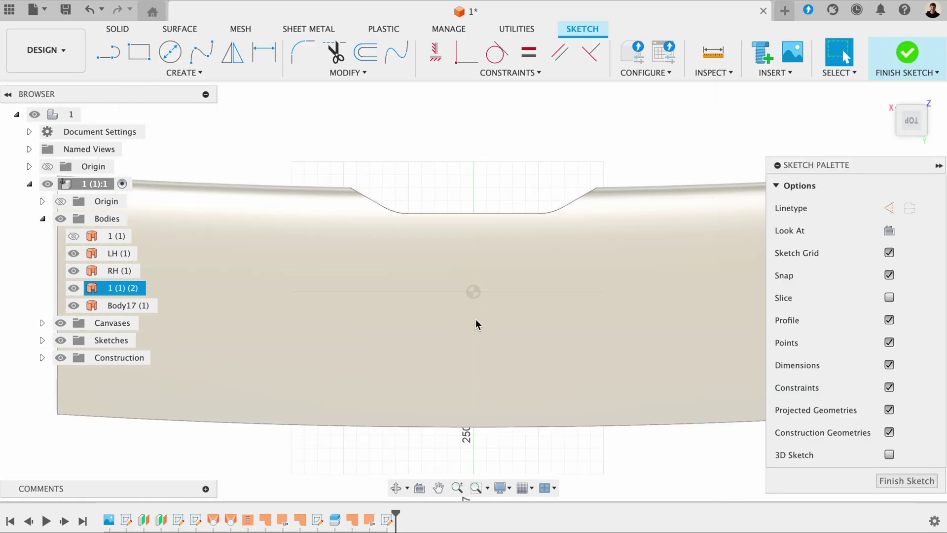
pyautogui.moveTo(476, 324); pyautogui.dragTo(395, 257, button='middle')
pyautogui.scroll(2, 395, 258)
pyautogui.scroll(1, 393, 227)
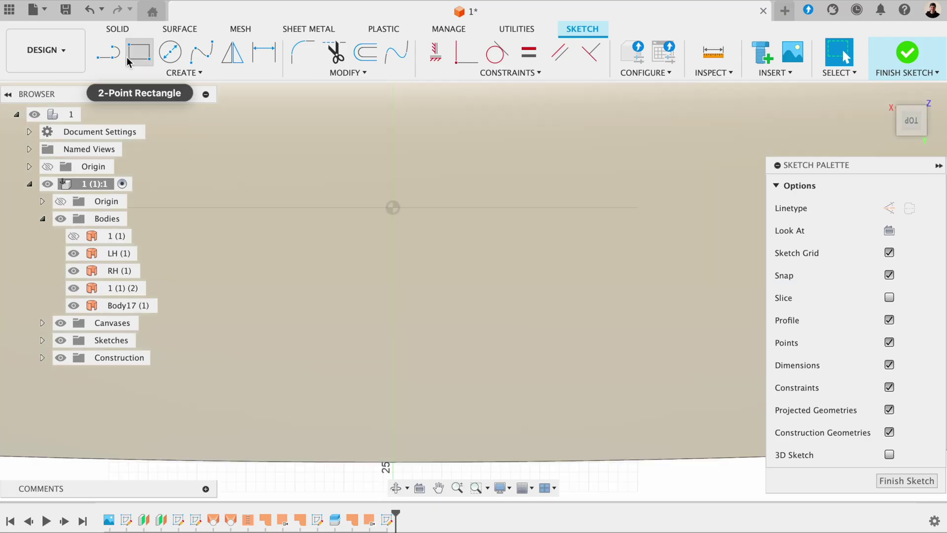
# Step: Draw a 100 mm horizontal line from the origin, then a 100 mm line at 50°
pyautogui.click(107, 52)
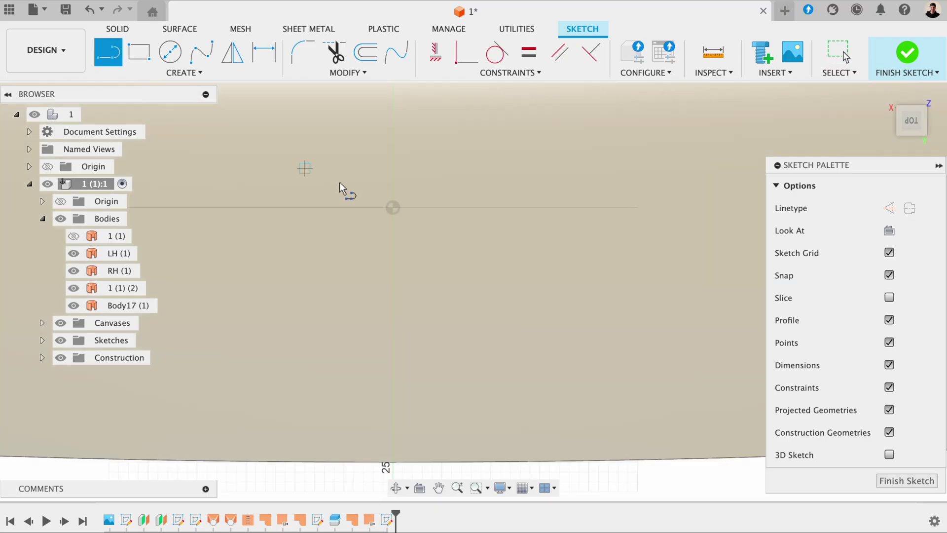
pyautogui.click(395, 208)
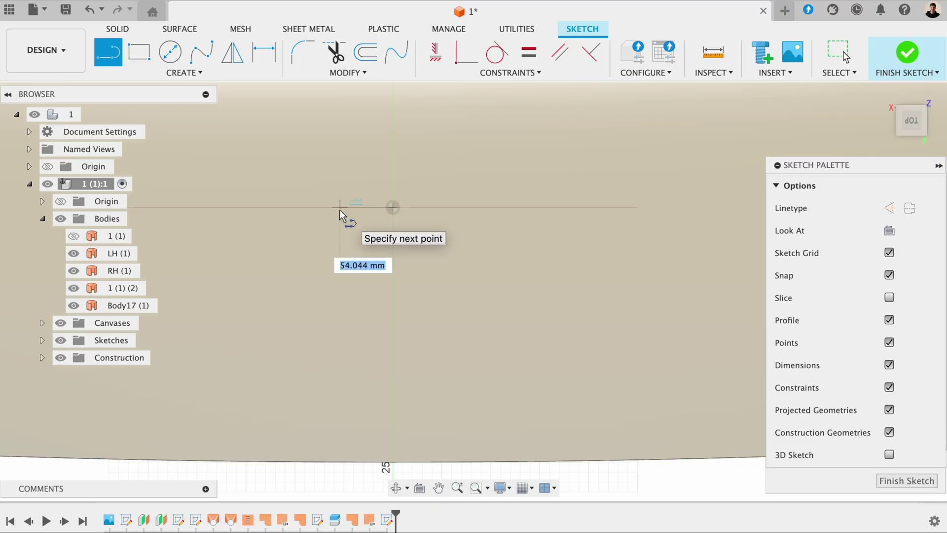
pyautogui.write('5')
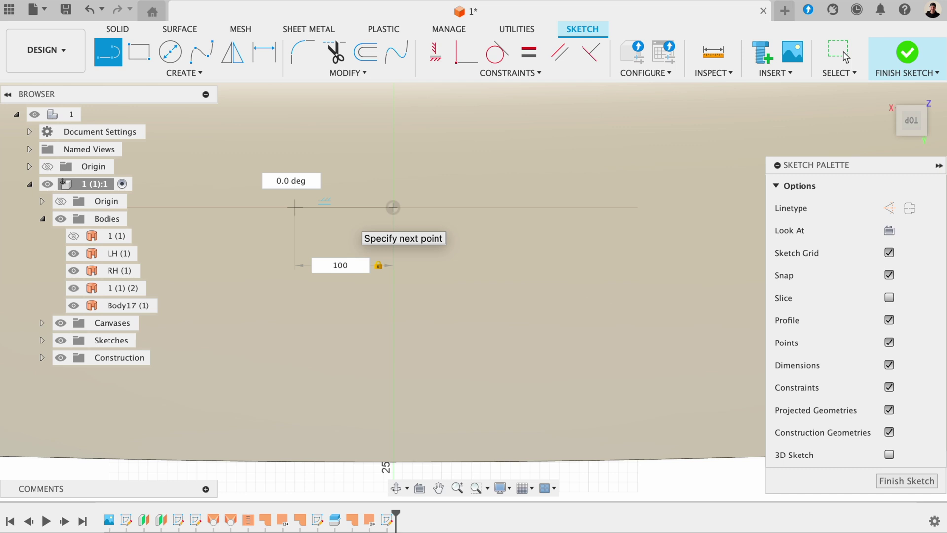
pyautogui.press('Return')
pyautogui.moveTo(295, 207); pyautogui.dragTo(506, 224, button='middle')
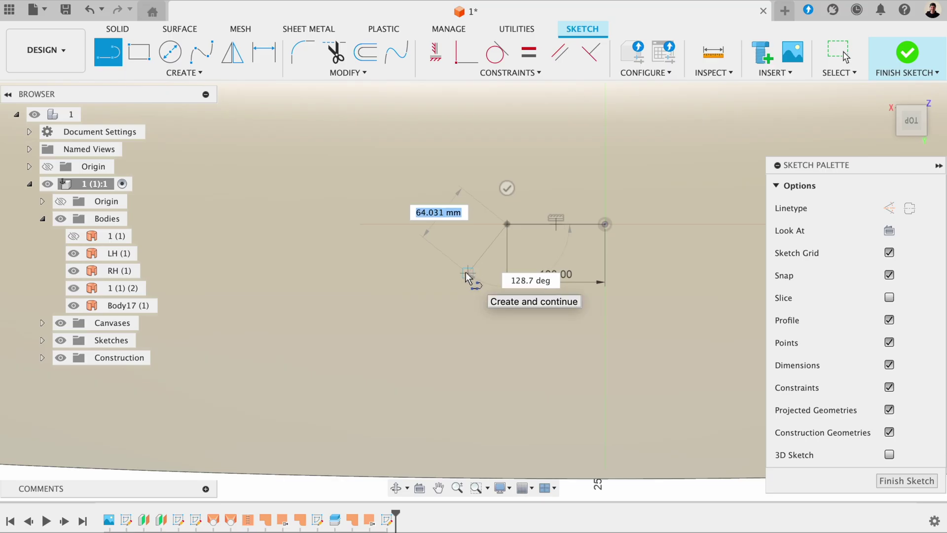
pyautogui.write('100')
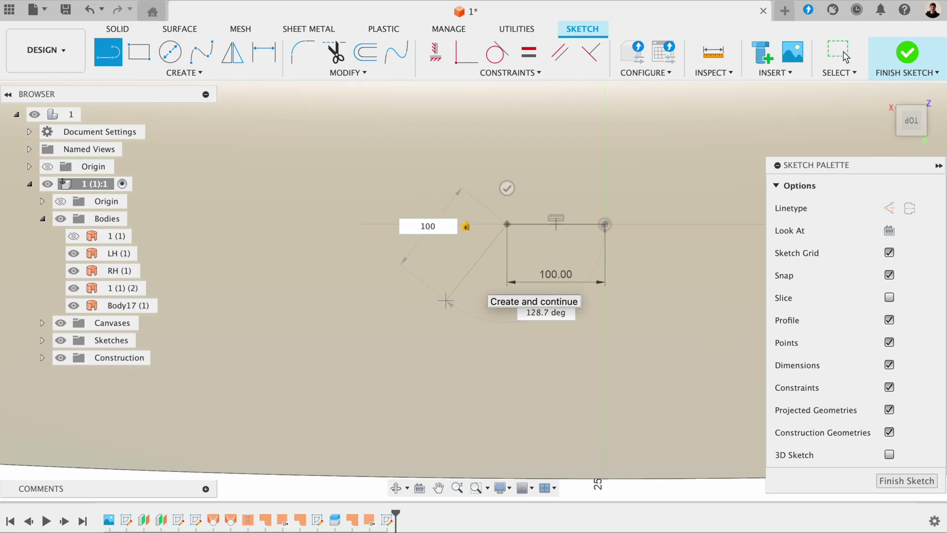
pyautogui.press('Tab')
pyautogui.write('50')
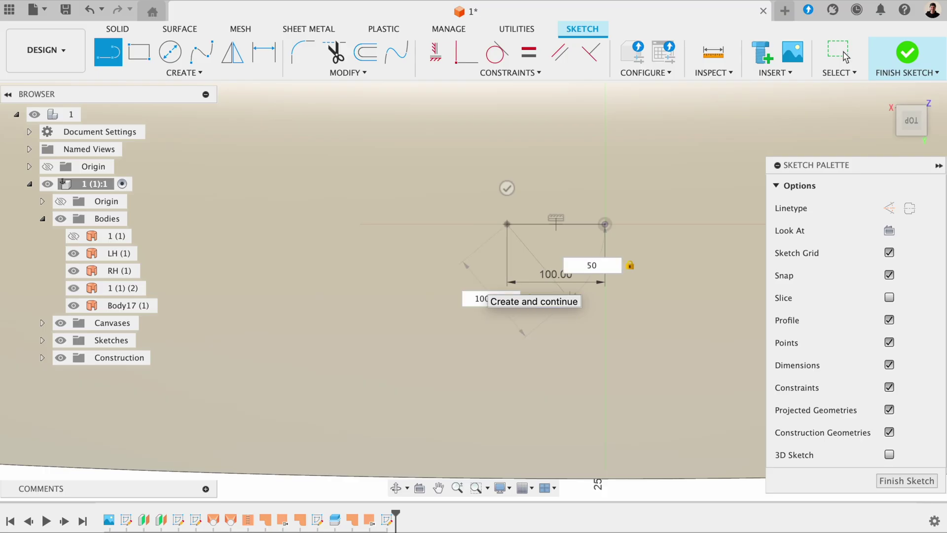
pyautogui.press('Tab')
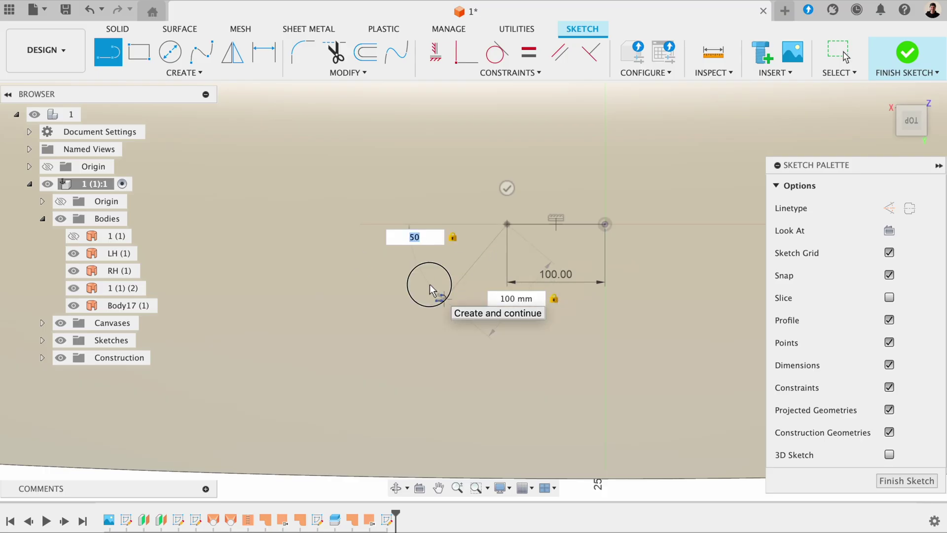
pyautogui.click(430, 284)
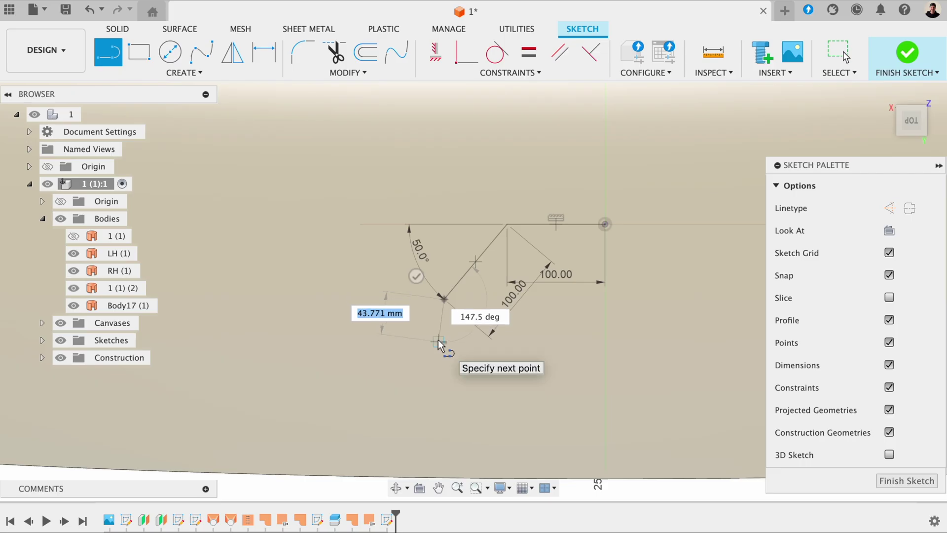
pyautogui.press('Escape')
# Step: Move the angled length, 50° angle and horizontal 100.00 dimensions clear of the lines
pyautogui.moveTo(505, 311)
pyautogui.mouseDown()
pyautogui.moveTo(475, 264)
pyautogui.moveTo(429, 240)
pyautogui.moveTo(459, 244)
pyautogui.moveTo(414, 229)
pyautogui.mouseUp()
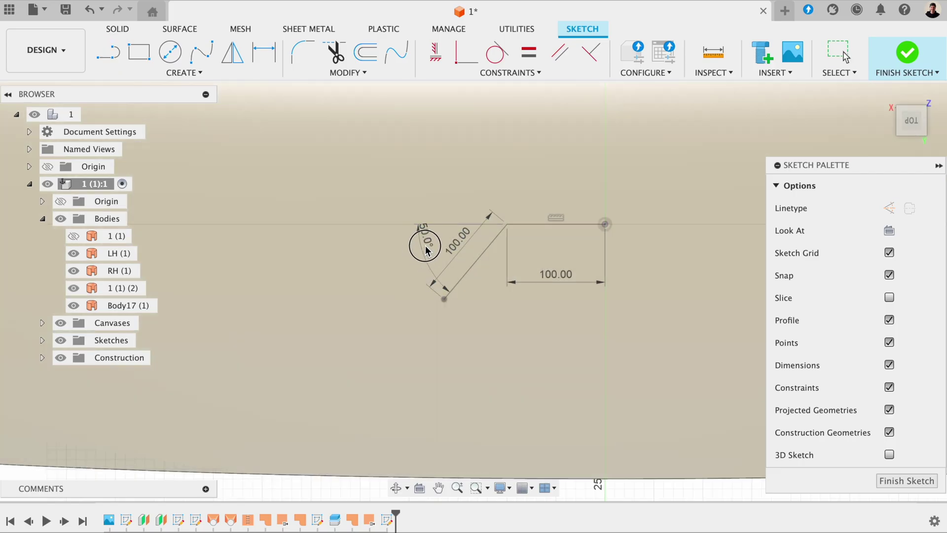
pyautogui.moveTo(556, 273); pyautogui.dragTo(469, 203)
pyautogui.moveTo(469, 202); pyautogui.dragTo(252, 129, button='middle')
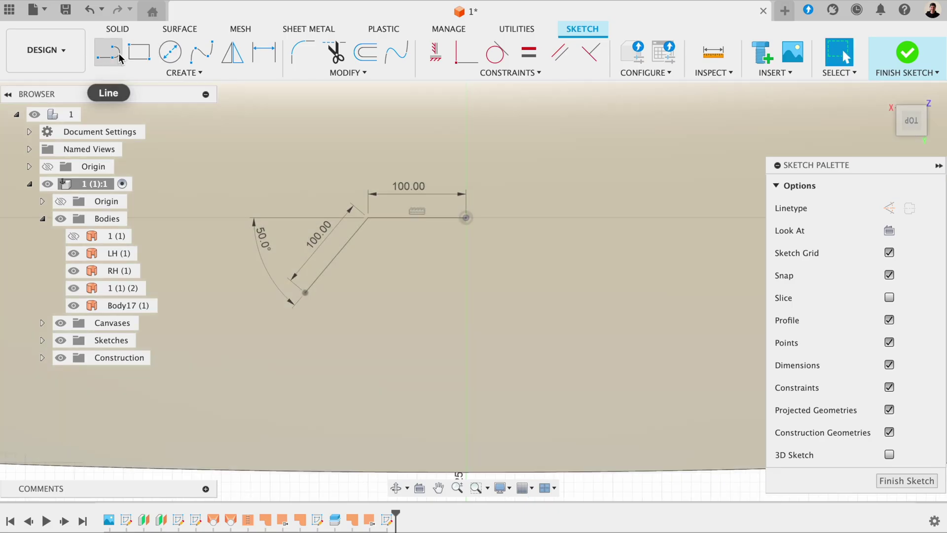
# Step: Draw a 120 mm vertical line from the horizontal line's right end and make it a centreline
pyautogui.click(110, 52)
pyautogui.click(466, 218)
pyautogui.write('120')
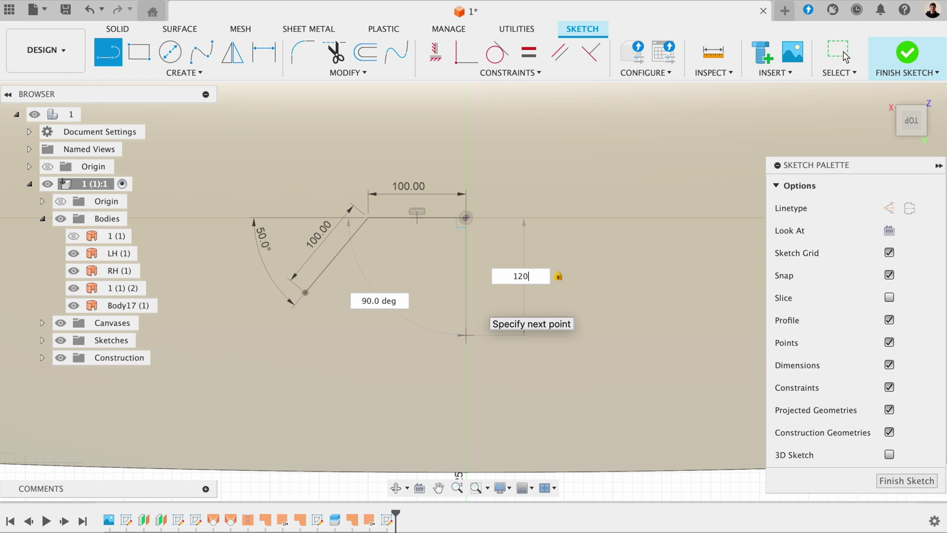
pyautogui.press('Return')
pyautogui.press('Escape')
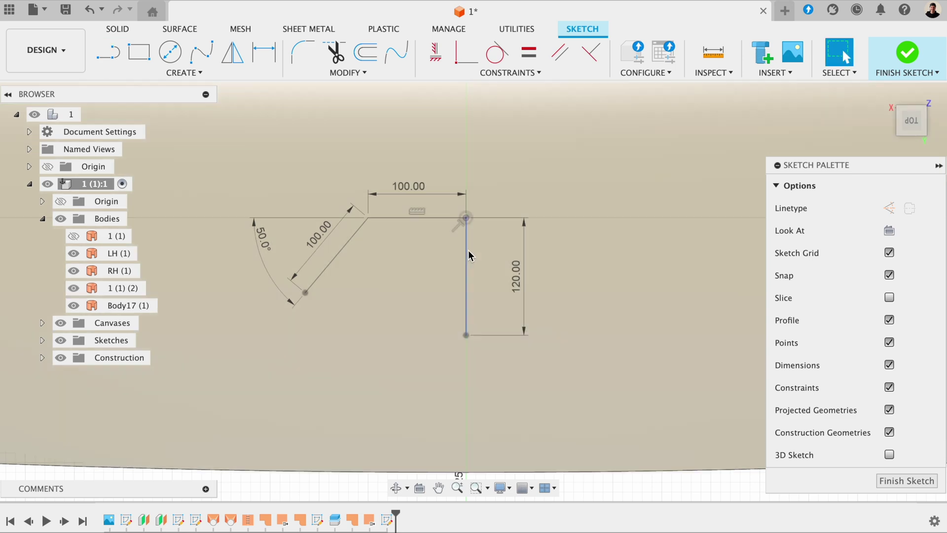
pyautogui.click(469, 255)
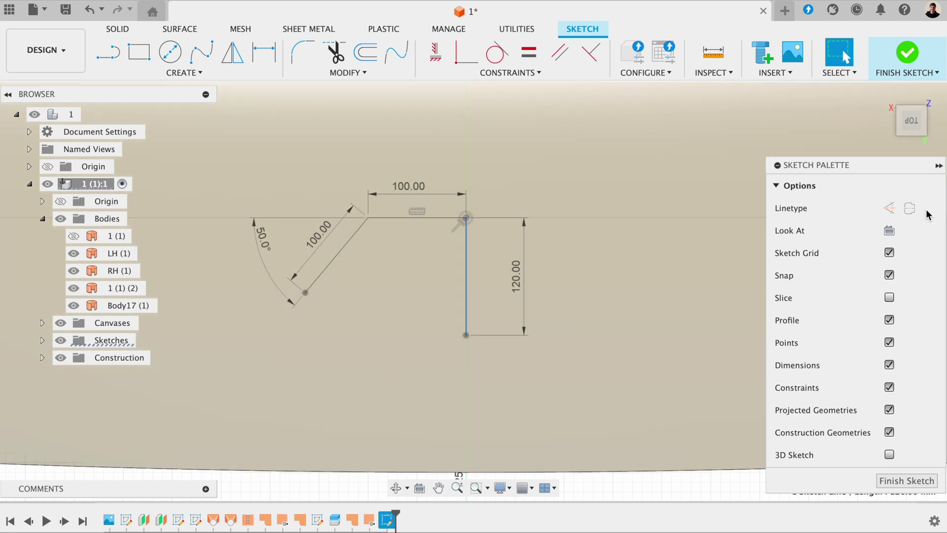
pyautogui.click(910, 210)
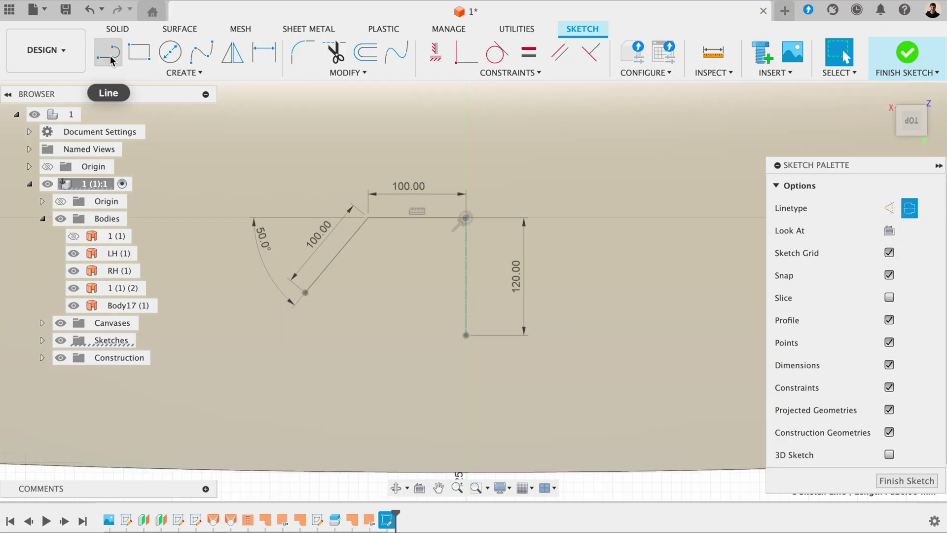
# Step: Draw a horizontal line from the angled line's lower end to the centreline, closing the profile
pyautogui.click(108, 52)
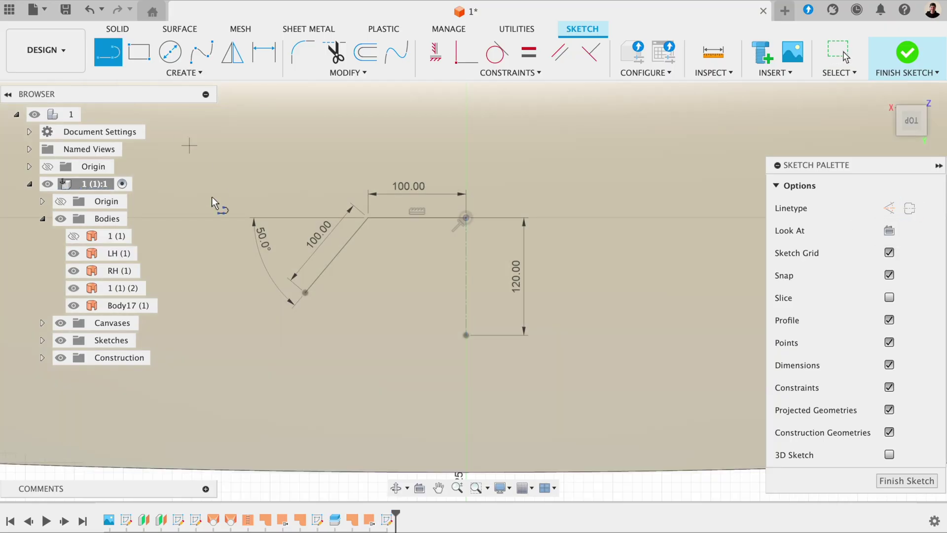
pyautogui.click(307, 293)
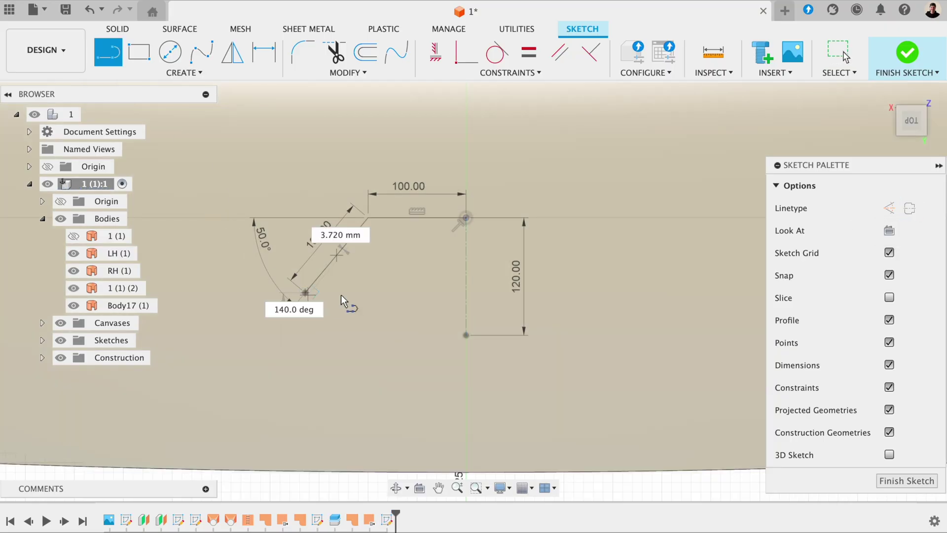
pyautogui.click(464, 292)
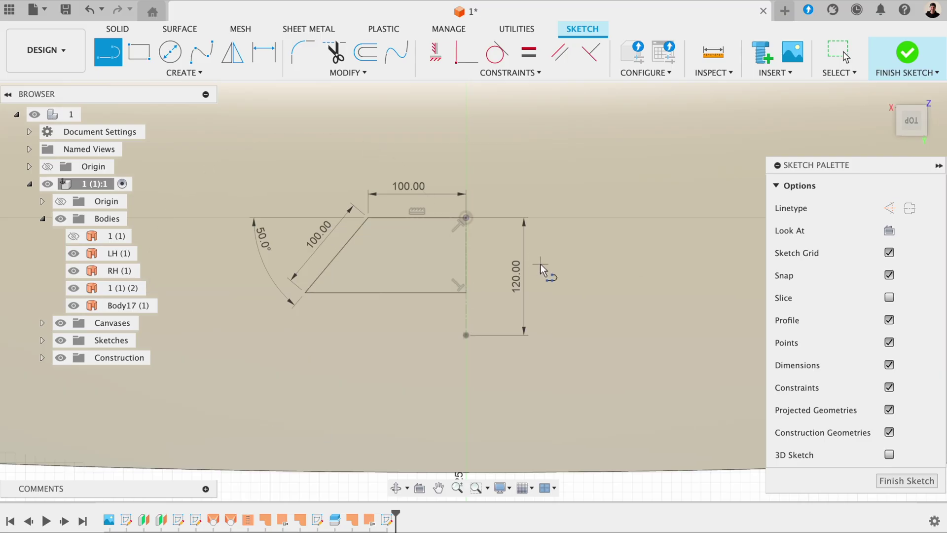
pyautogui.scroll(2, 307, 191)
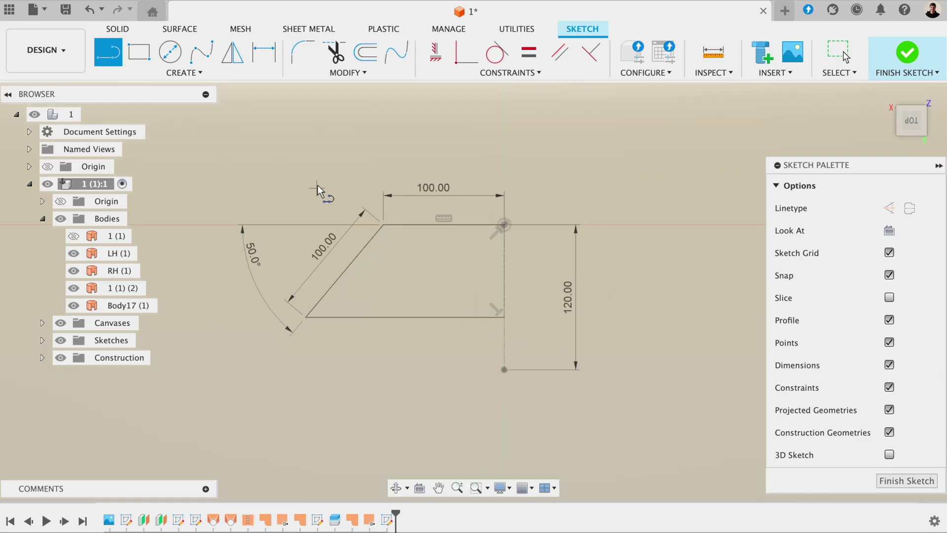
pyautogui.press('Escape')
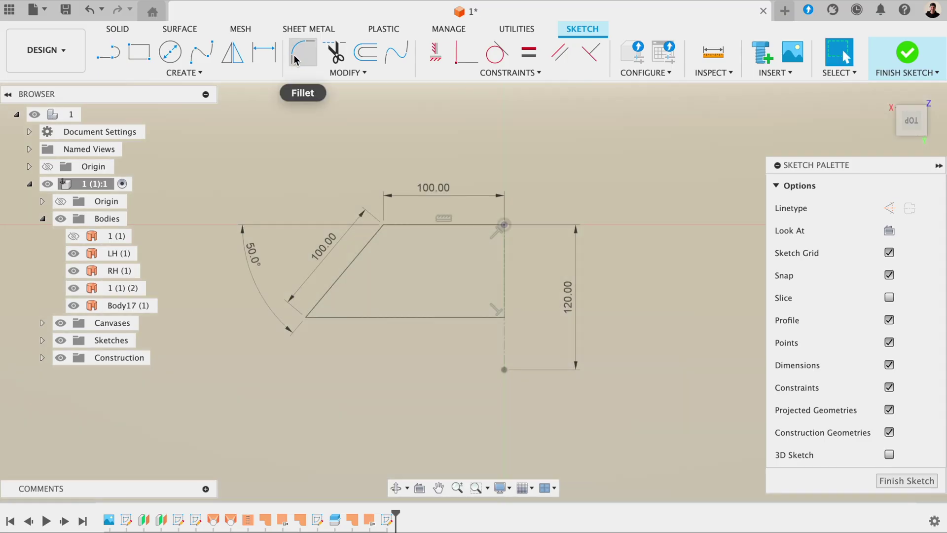
pyautogui.click(302, 52)
# Step: Fillet both ends of the 50° angled line with 20 mm radius arcs
pyautogui.scroll(2, 399, 227)
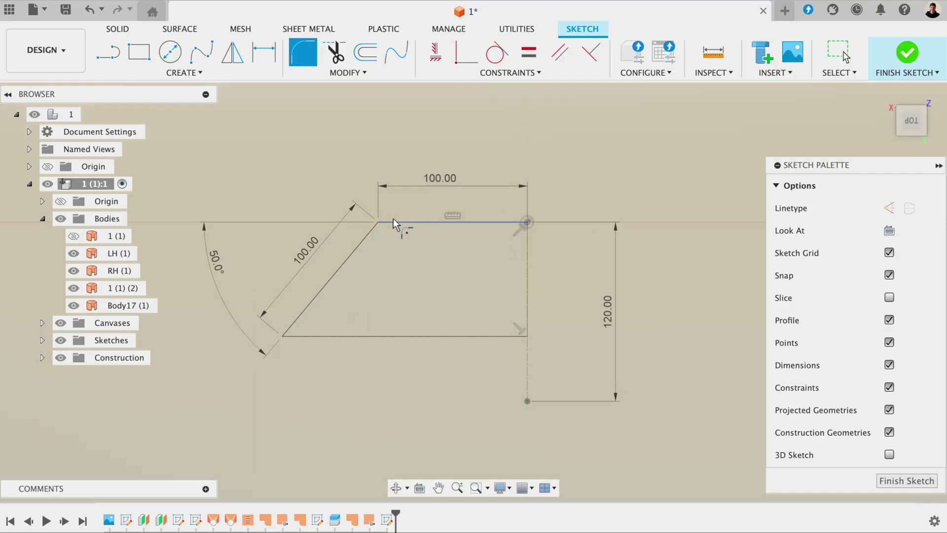
pyautogui.click(395, 221)
pyautogui.click(371, 234)
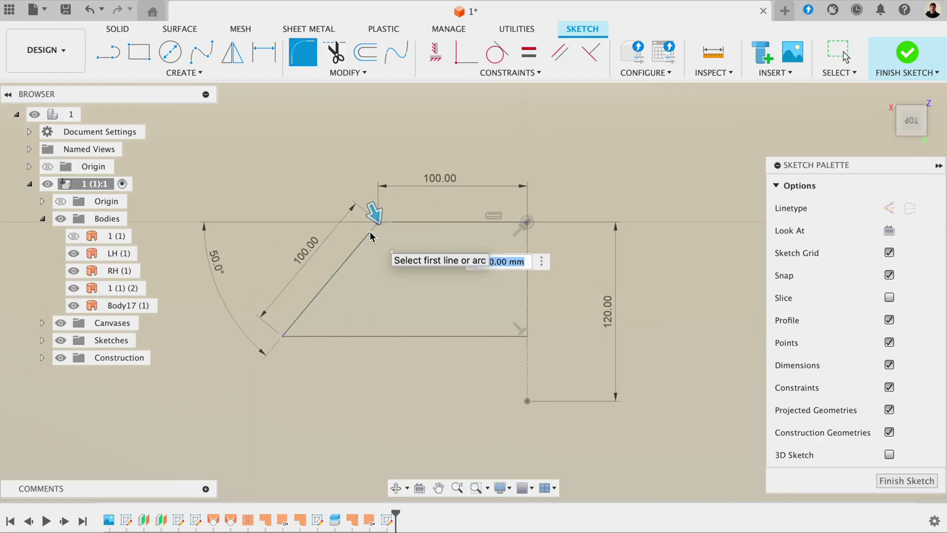
pyautogui.click(307, 306)
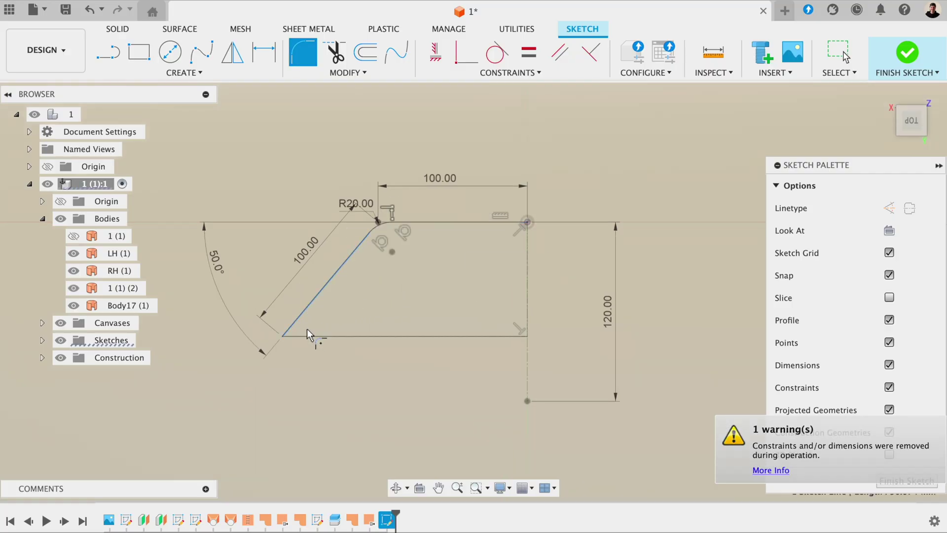
pyautogui.click(316, 336)
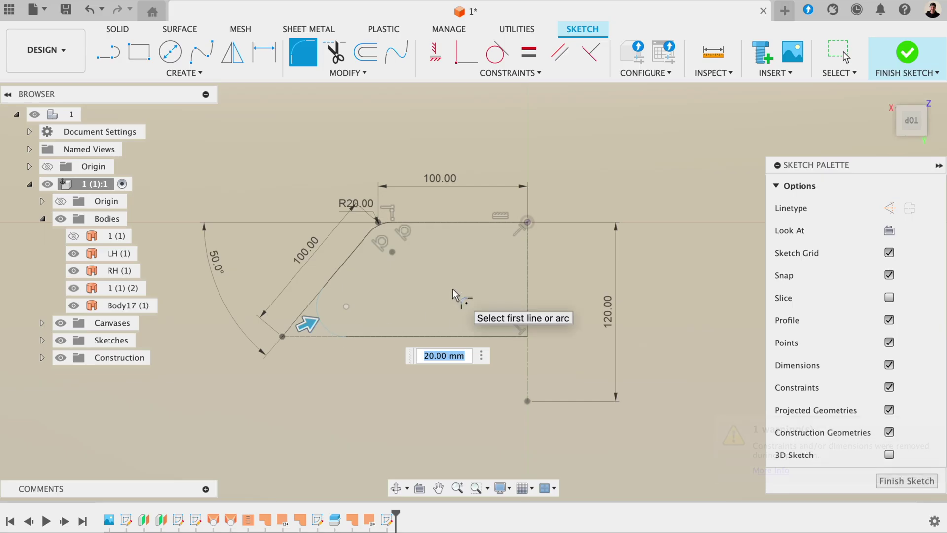
pyautogui.press('Return')
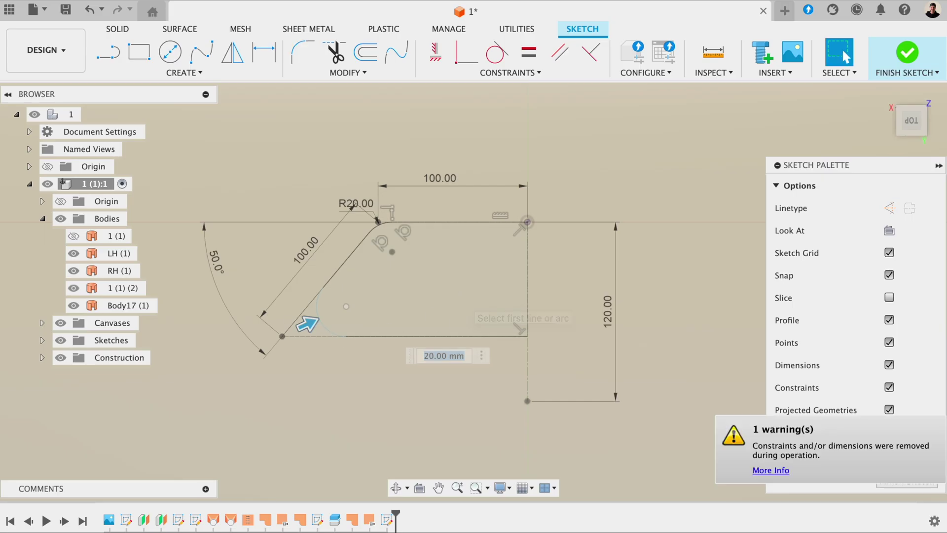
pyautogui.scroll(-3, 492, 286)
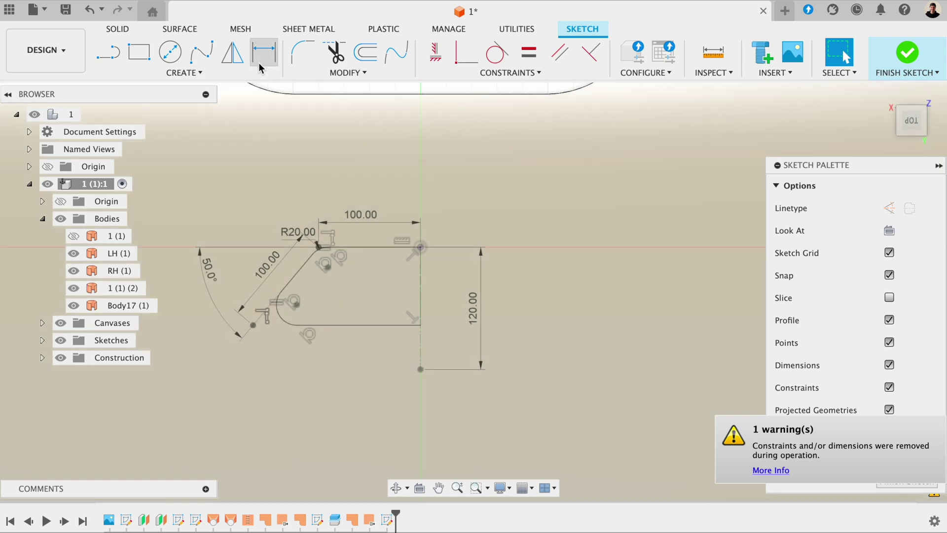
# Step: Mirror the top line, both fillet arcs, angled line and bottom line across the centreline
pyautogui.click(242, 60)
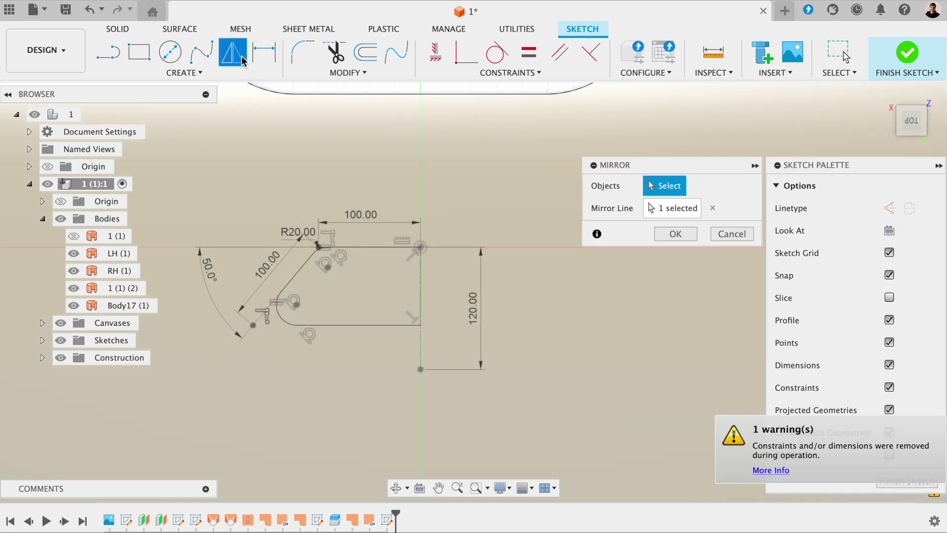
pyautogui.click(363, 246)
pyautogui.scroll(2, 320, 249)
pyautogui.scroll(1, 313, 252)
pyautogui.click(307, 251)
pyautogui.click(296, 269)
pyautogui.click(240, 367)
pyautogui.click(302, 387)
pyautogui.scroll(-2, 351, 363)
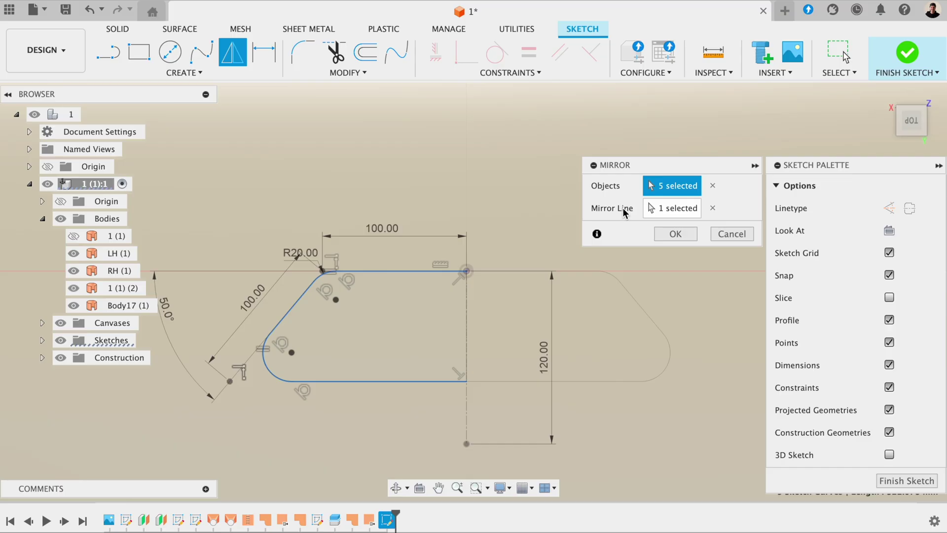
pyautogui.click(675, 233)
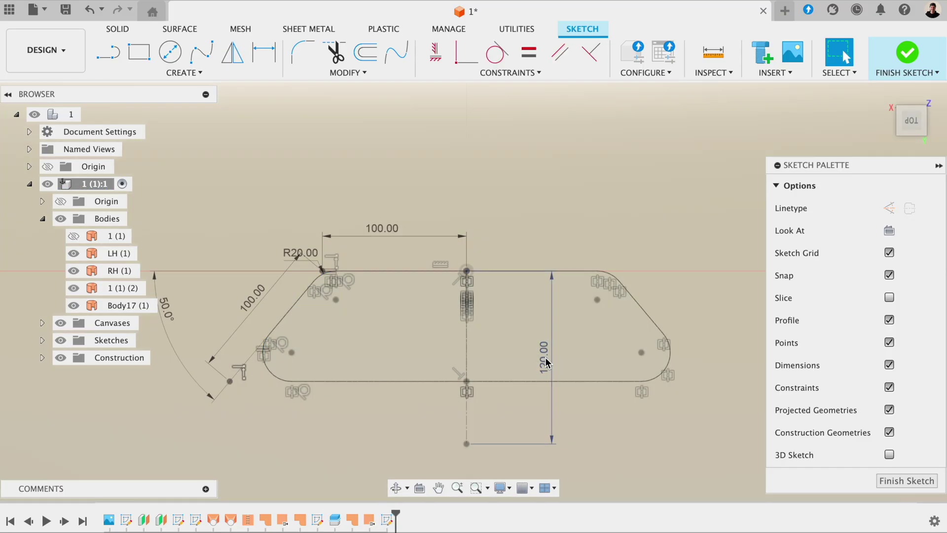
# Step: Move the 120.00 dimension clear of the mirrored profile
pyautogui.moveTo(545, 359); pyautogui.dragTo(705, 341)
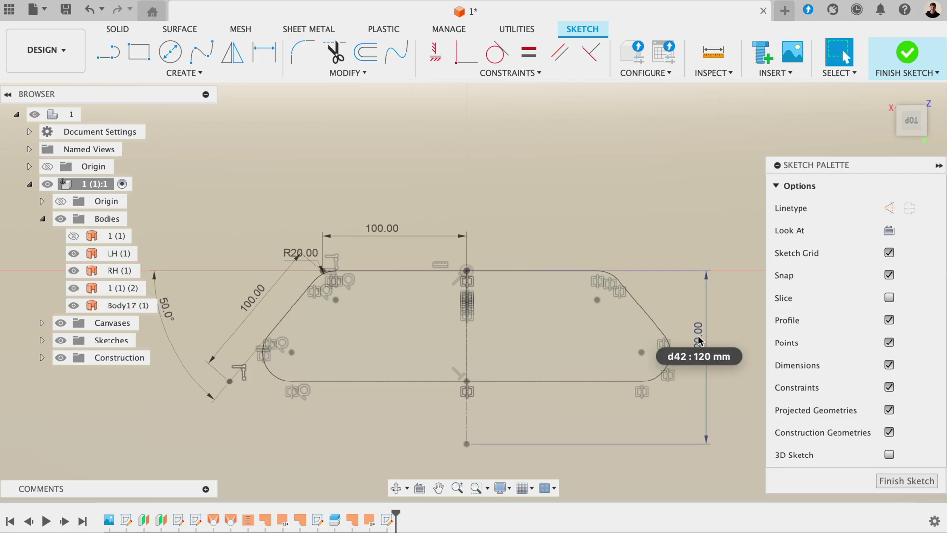
pyautogui.scroll(-2, 699, 339)
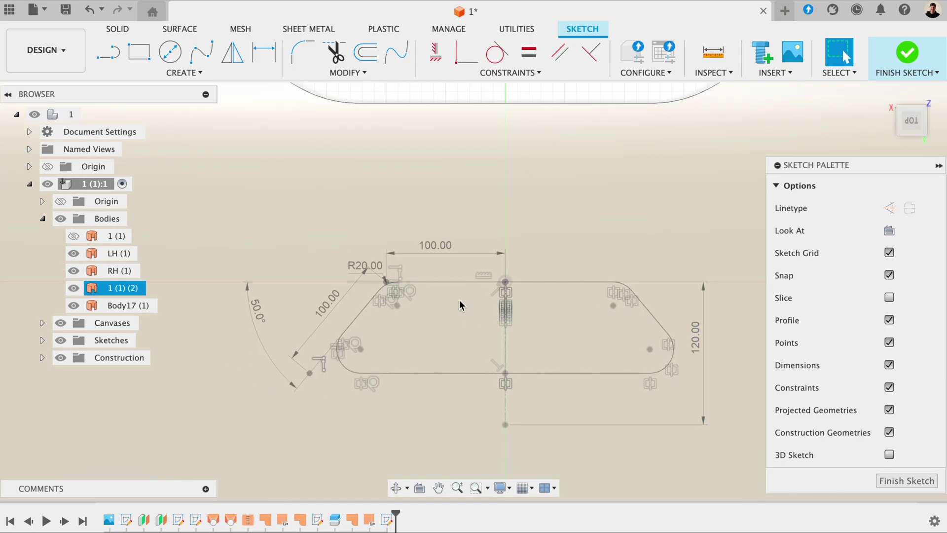
pyautogui.keyDown('shift'); pyautogui.moveTo(460, 300); pyautogui.dragTo(496, 249, button='middle'); pyautogui.keyUp('shift')
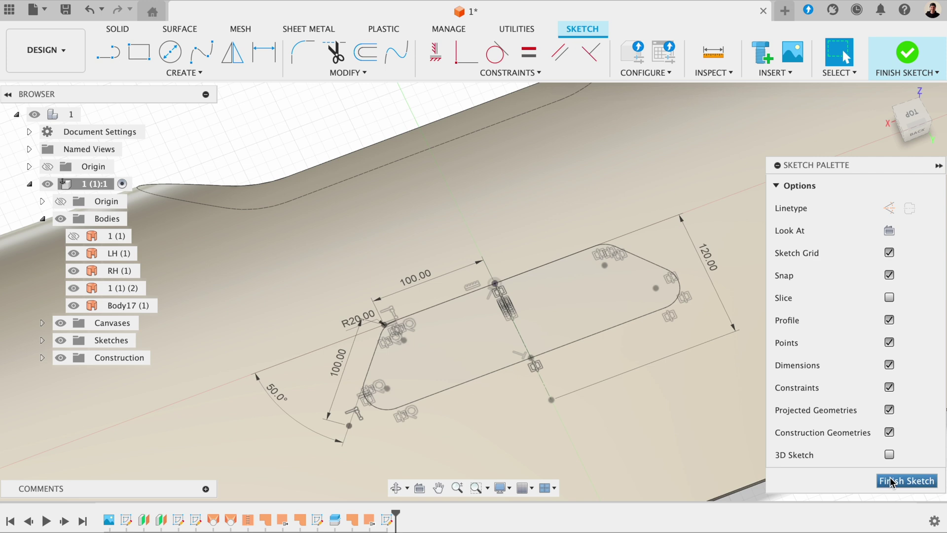
# Step: Finish the hatch outline sketch
pyautogui.click(891, 481)
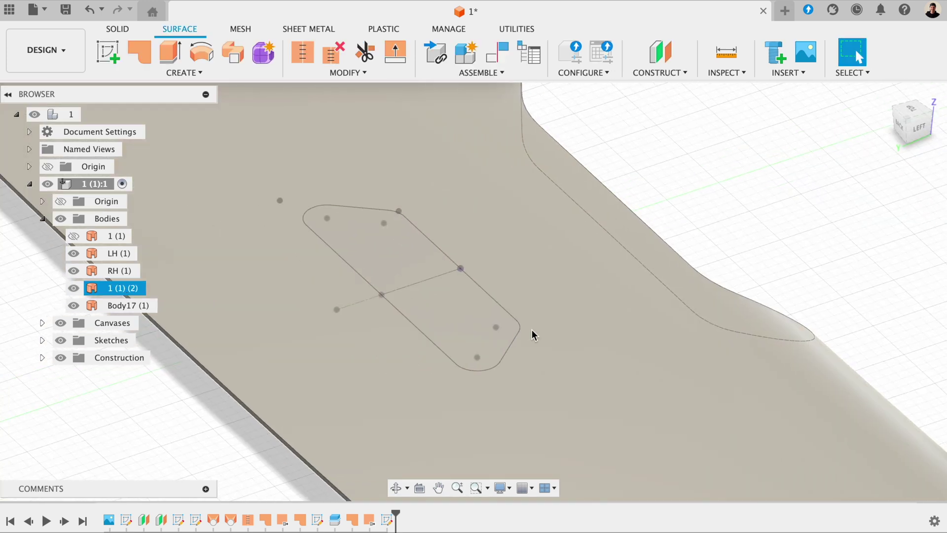
pyautogui.click(657, 215)
pyautogui.click(433, 165)
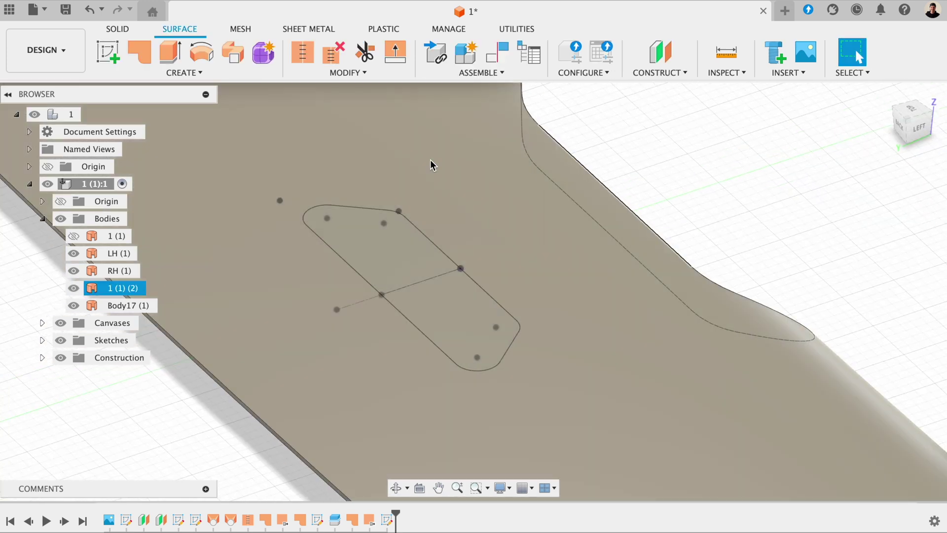
pyautogui.press('Escape')
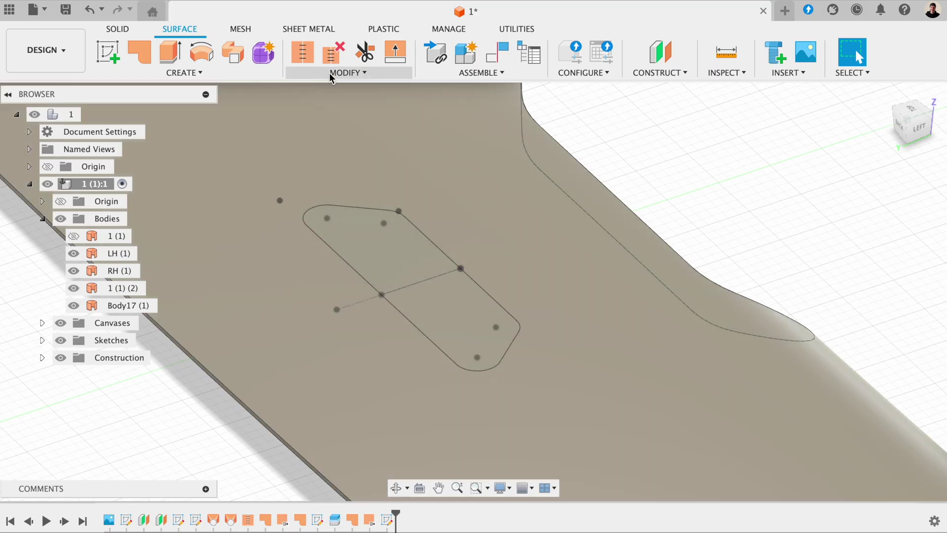
# Step: Split wing body 1 (1) (2) using the rounded hatch sketch profile as the cutter
pyautogui.click(329, 74)
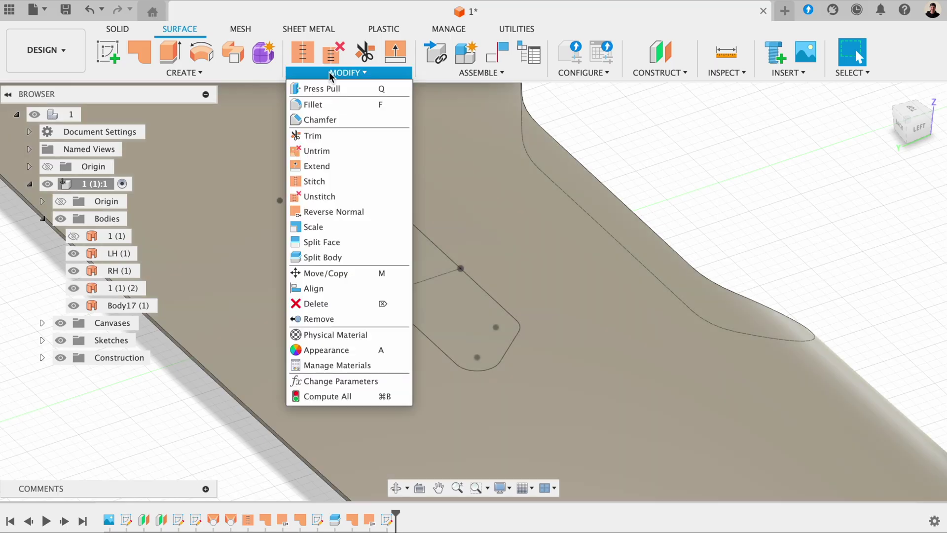
pyautogui.click(313, 258)
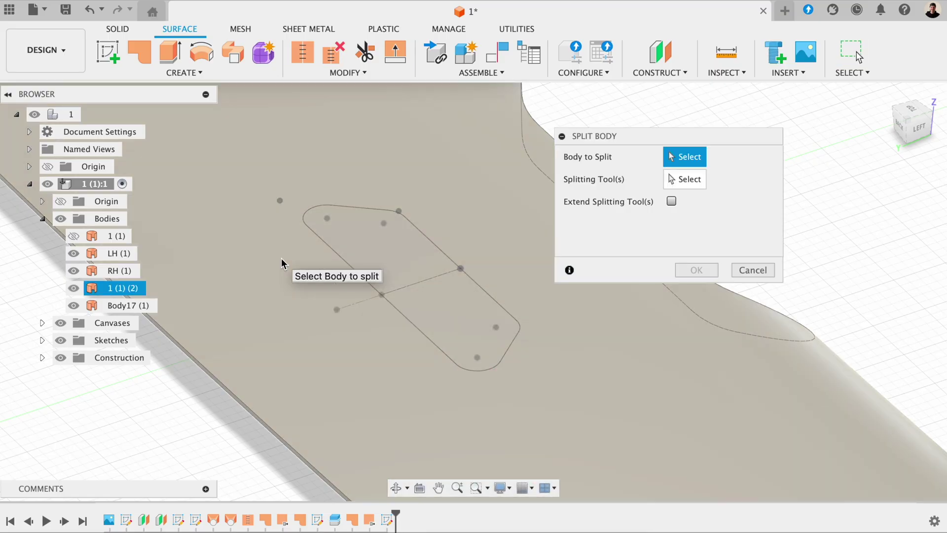
pyautogui.click(283, 262)
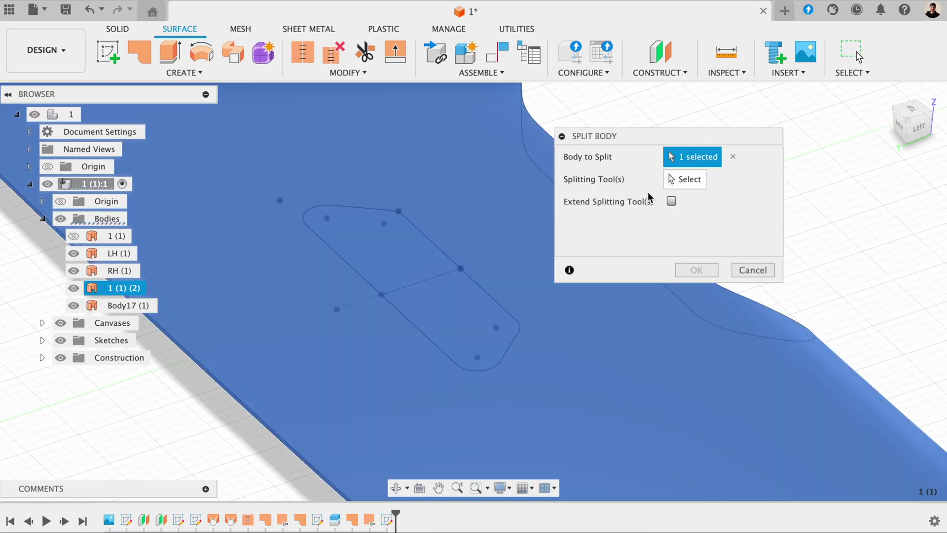
pyautogui.click(670, 183)
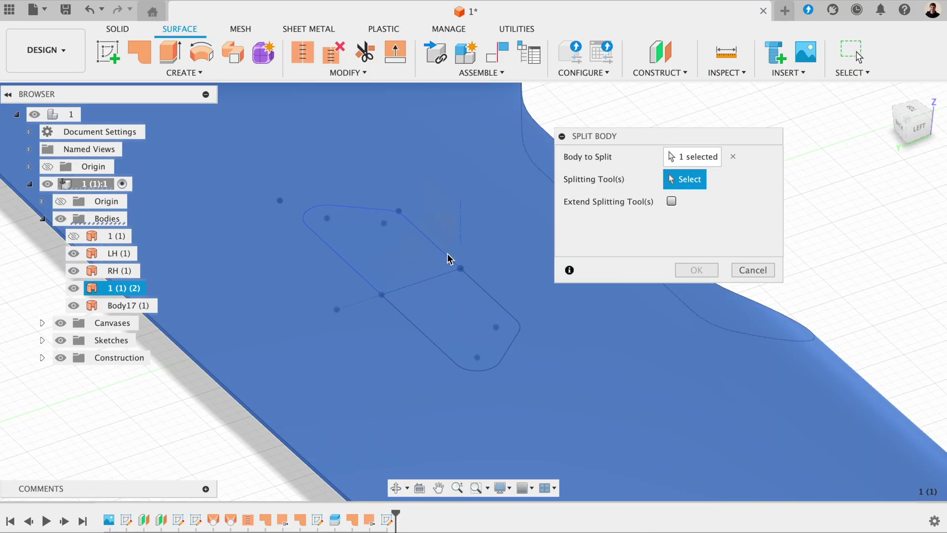
pyautogui.click(446, 256)
pyautogui.click(466, 282)
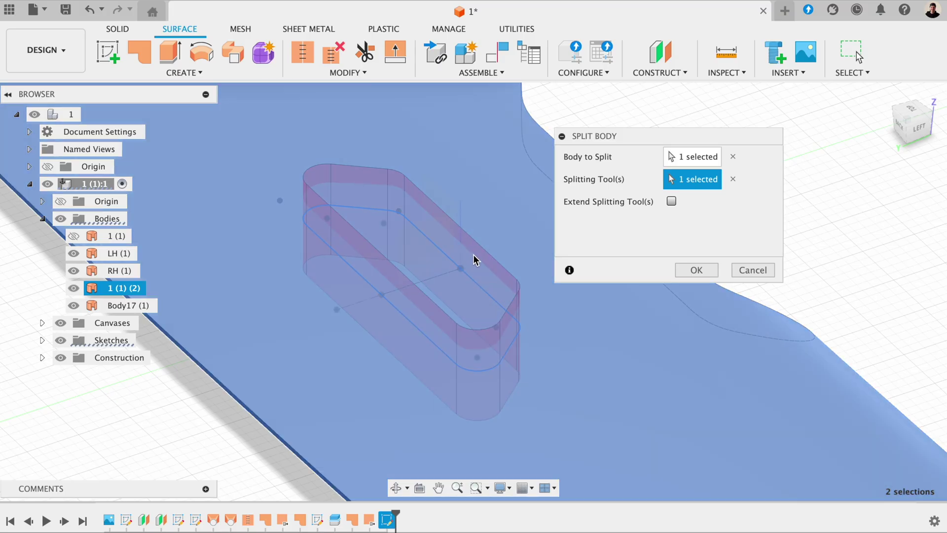
pyautogui.keyDown('shift'); pyautogui.moveTo(472, 253); pyautogui.dragTo(371, 238, button='middle'); pyautogui.keyUp('shift')
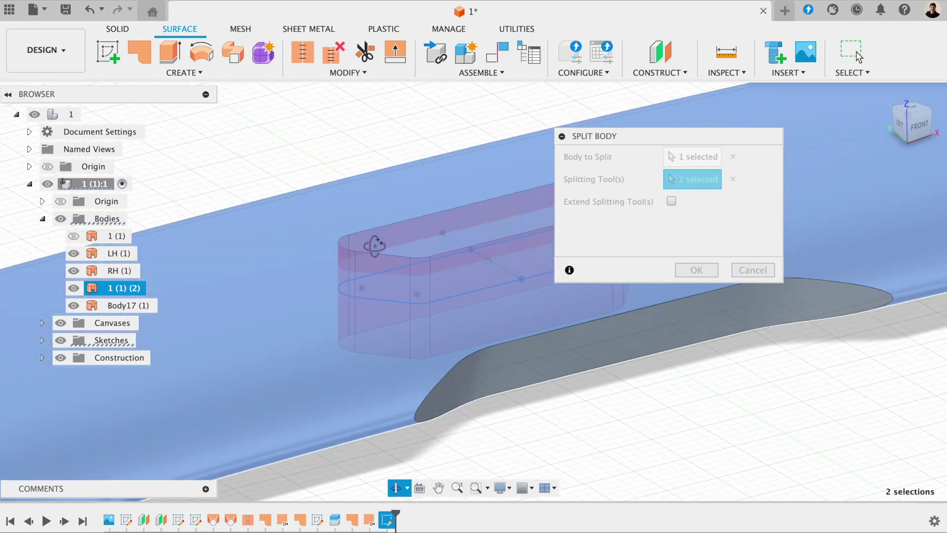
pyautogui.click(683, 273)
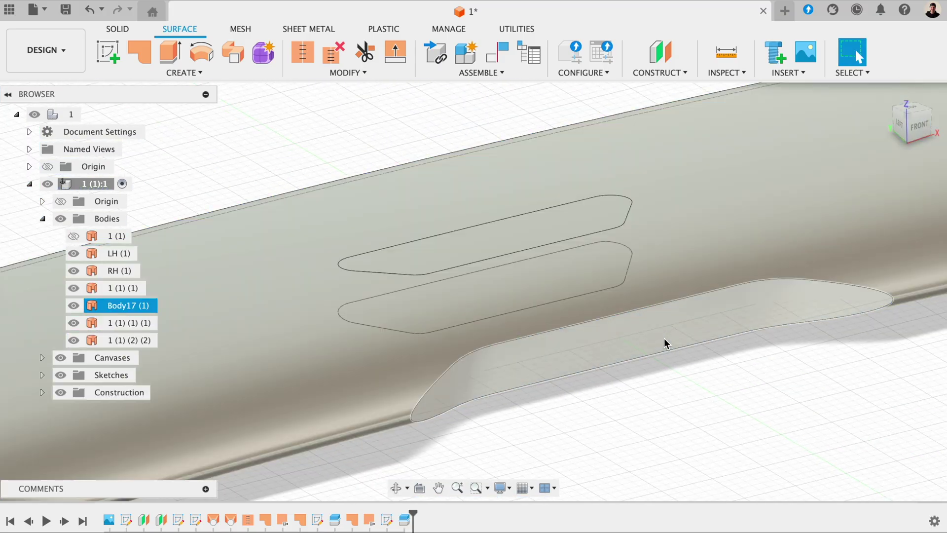
pyautogui.moveTo(665, 343)
pyautogui.keyDown('shift'); pyautogui.mouseDown(button='middle')
pyautogui.moveTo(671, 249)
pyautogui.moveTo(636, 256)
pyautogui.moveTo(644, 214)
pyautogui.moveTo(663, 293)
pyautogui.mouseUp(button='middle'); pyautogui.keyUp('shift')
pyautogui.scroll(5, 463, 294)
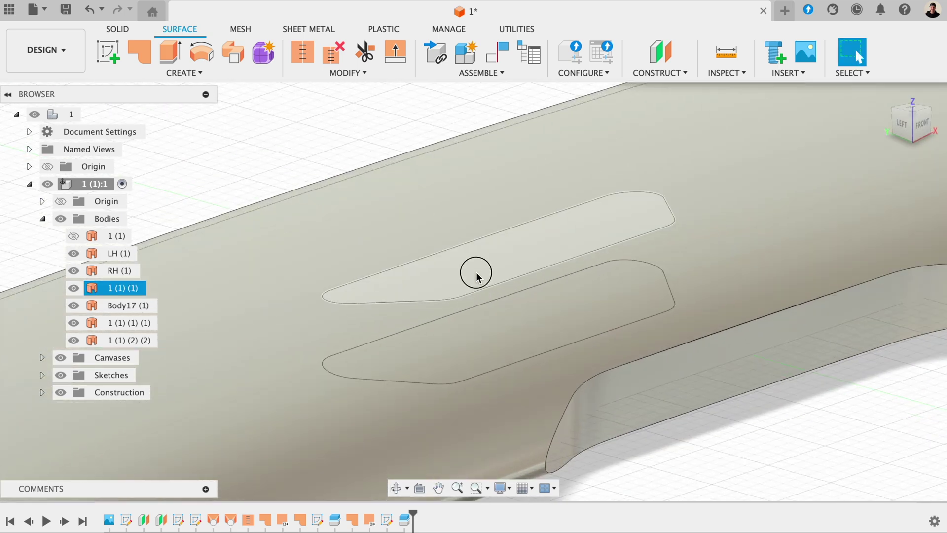
pyautogui.click(476, 277)
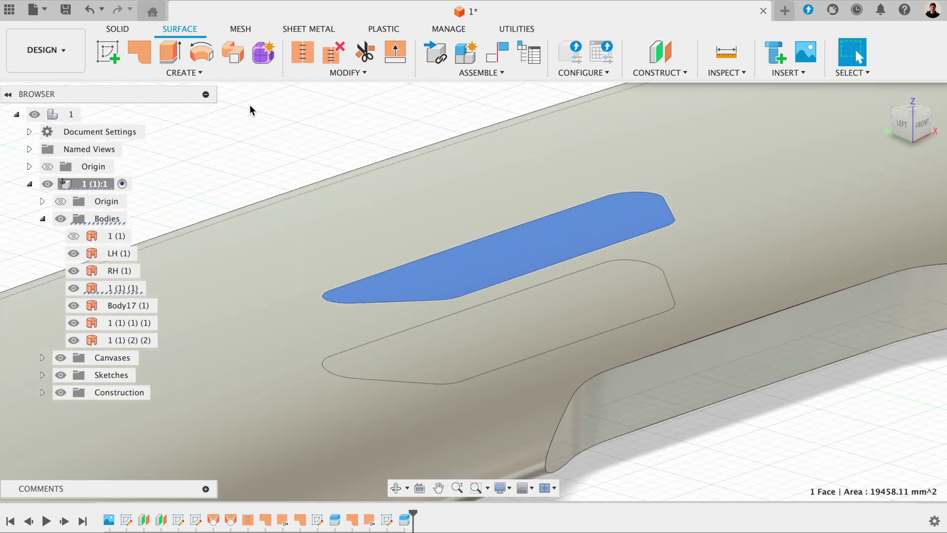
# Step: Offset the hatch face 10 mm into Body20 (1) and hide hatch body 1 (1) (1)
pyautogui.click(220, 74)
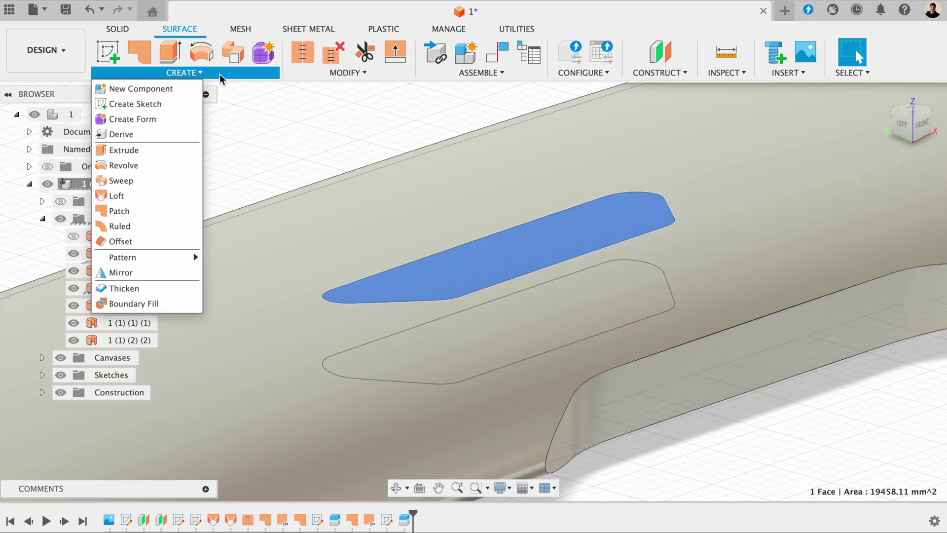
pyautogui.click(121, 241)
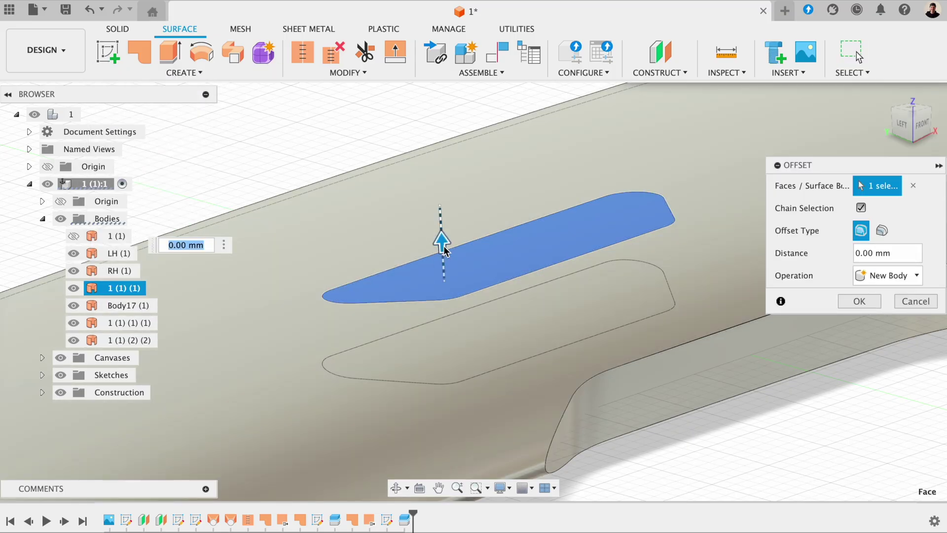
pyautogui.moveTo(441, 242); pyautogui.dragTo(440, 213)
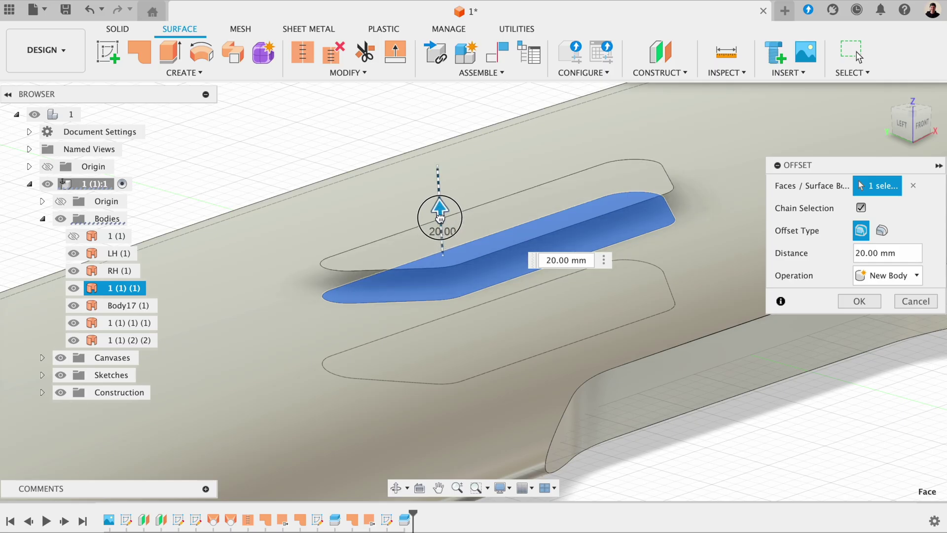
pyautogui.keyDown('shift'); pyautogui.moveTo(440, 213); pyautogui.dragTo(486, 175, button='middle'); pyautogui.keyUp('shift')
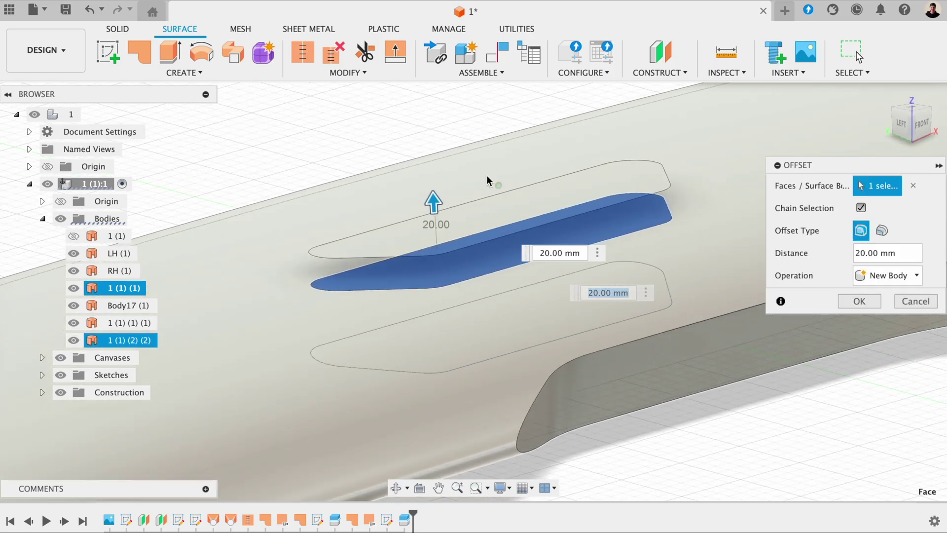
pyautogui.scroll(2, 486, 173)
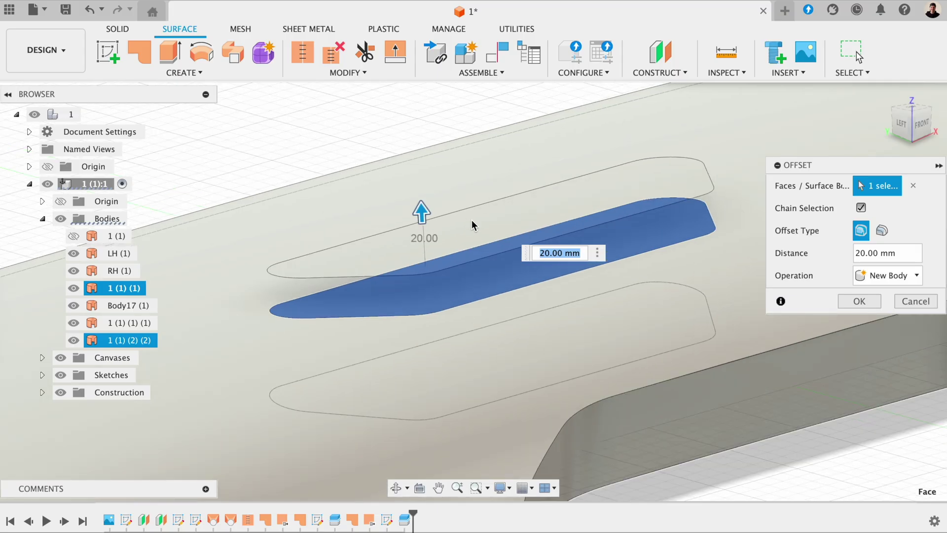
pyautogui.keyDown('shift'); pyautogui.moveTo(478, 220); pyautogui.dragTo(582, 232, button='middle'); pyautogui.keyUp('shift')
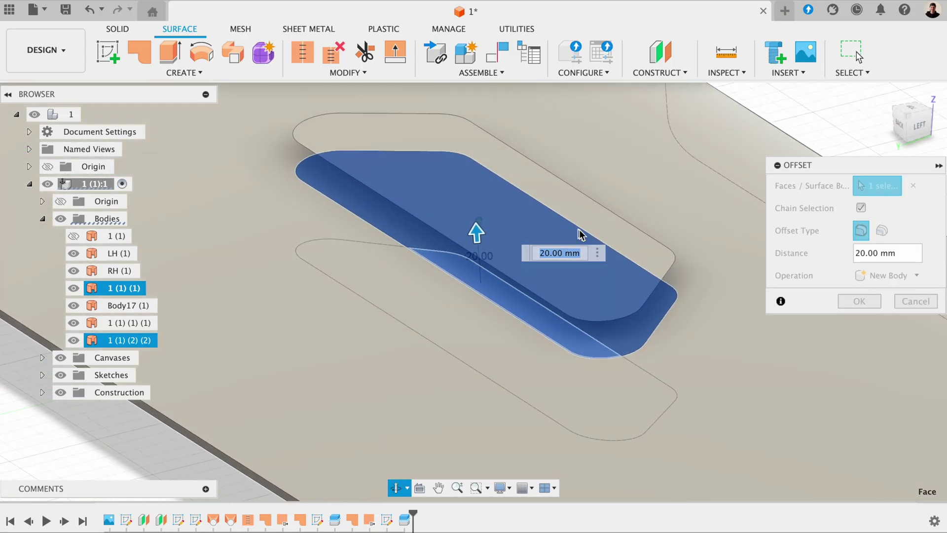
pyautogui.keyDown('shift'); pyautogui.moveTo(636, 200); pyautogui.dragTo(461, 300, button='middle'); pyautogui.keyUp('shift')
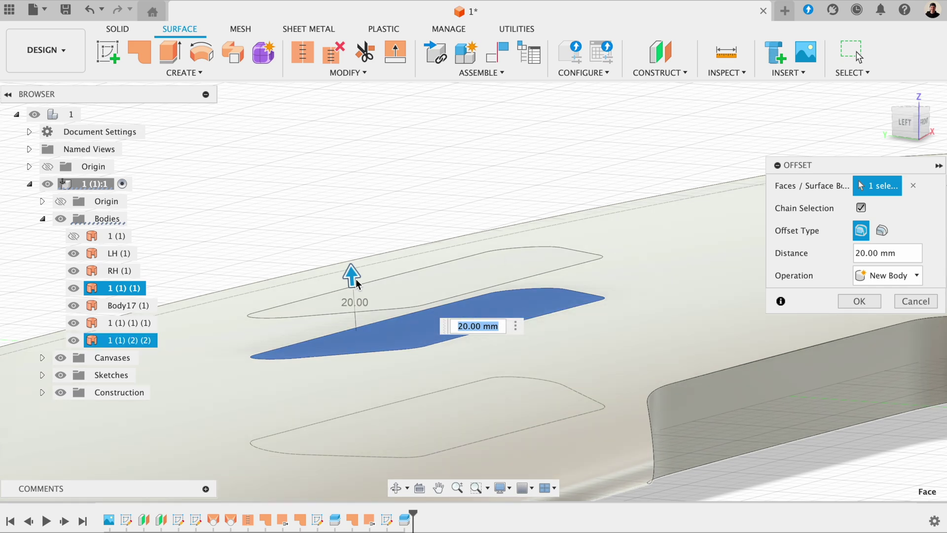
pyautogui.scroll(2, 353, 278)
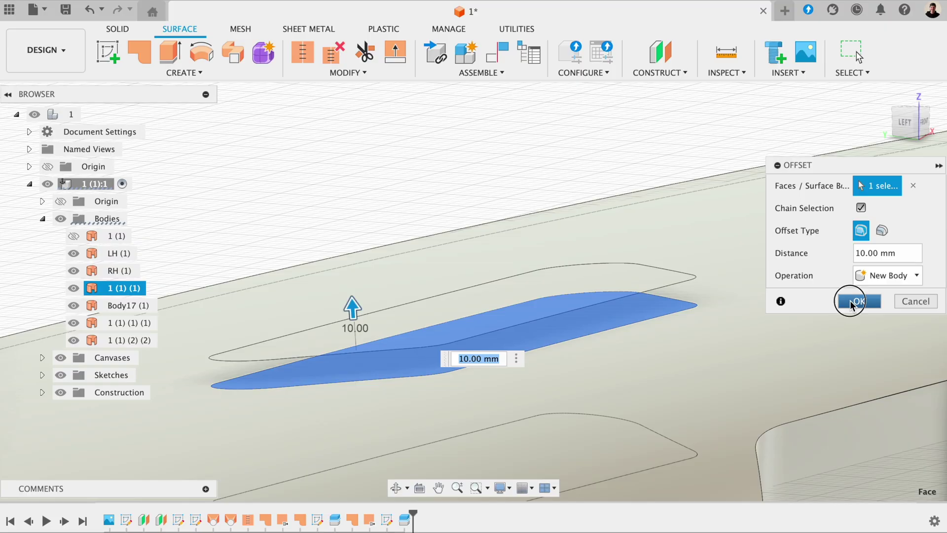
pyautogui.click(856, 300)
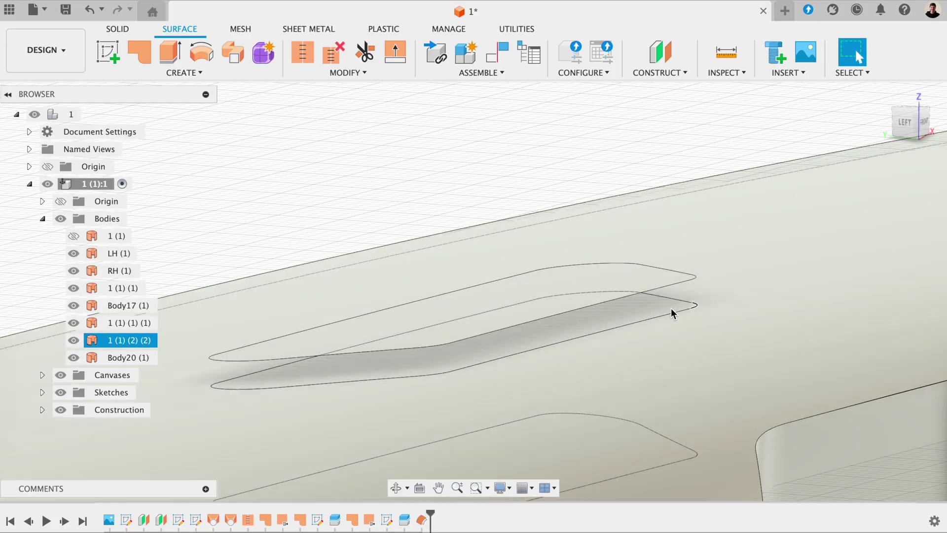
pyautogui.click(659, 312)
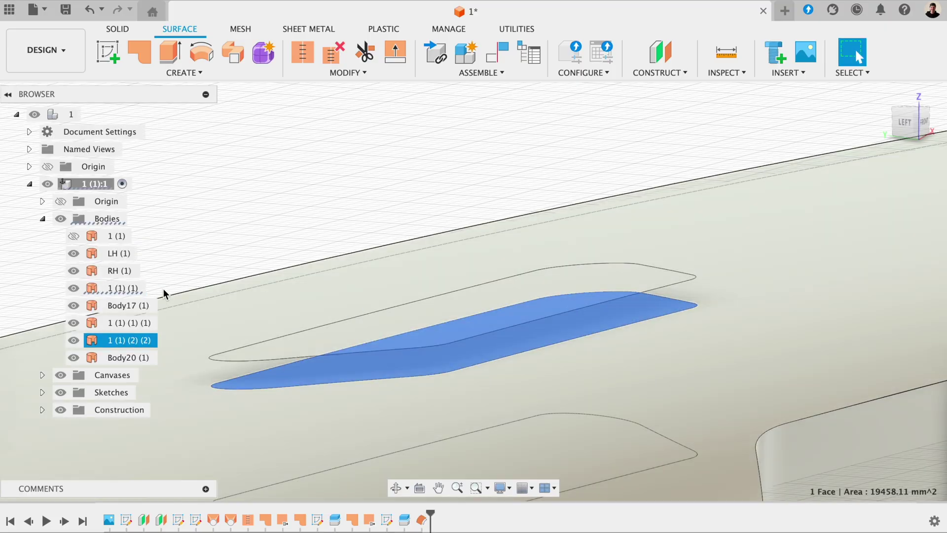
pyautogui.click(74, 288)
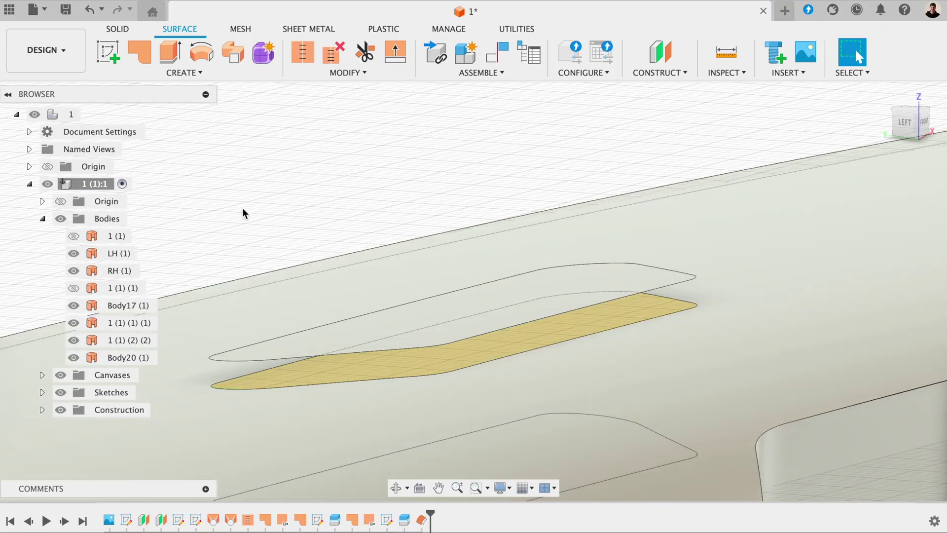
pyautogui.keyDown('shift'); pyautogui.moveTo(245, 214); pyautogui.dragTo(289, 232, button='middle'); pyautogui.keyUp('shift')
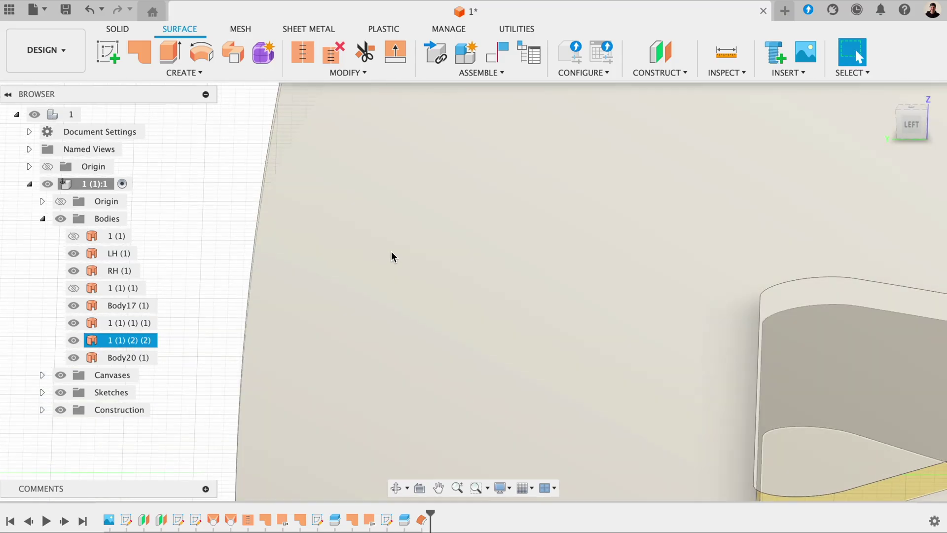
pyautogui.keyDown('shift'); pyautogui.moveTo(533, 262); pyautogui.dragTo(534, 301, button='middle'); pyautogui.keyUp('shift')
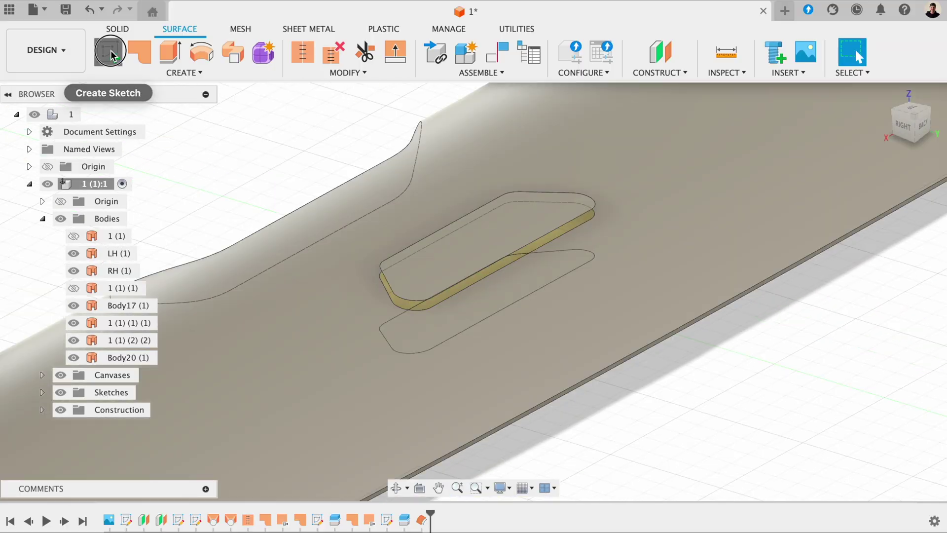
# Step: Sketch one vertical line across the wing through the hatch centre and finish the sketch
pyautogui.click(108, 52)
pyautogui.click(445, 281)
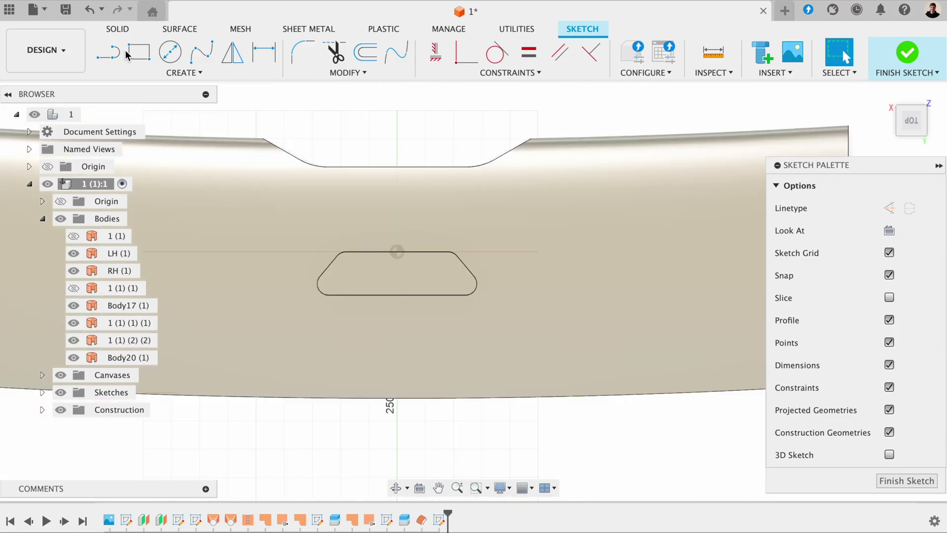
pyautogui.click(108, 52)
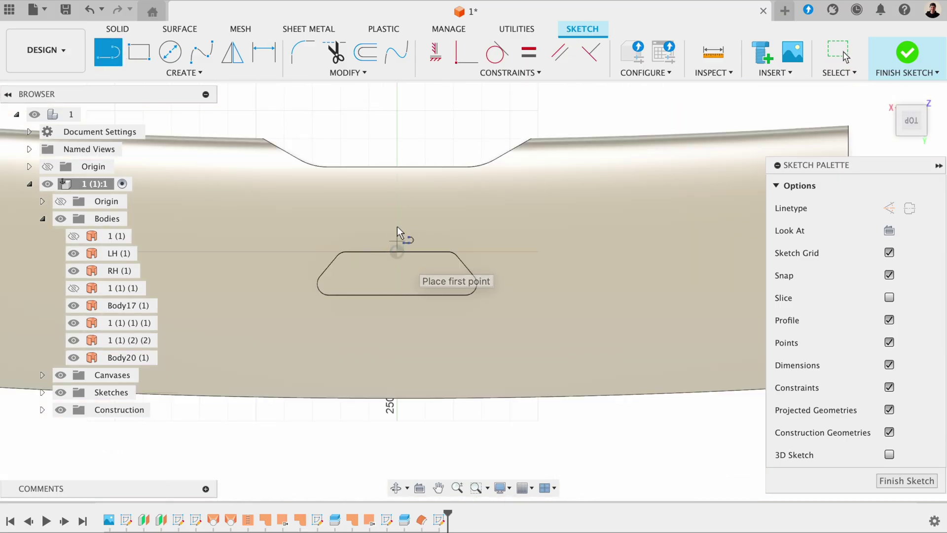
pyautogui.click(397, 92)
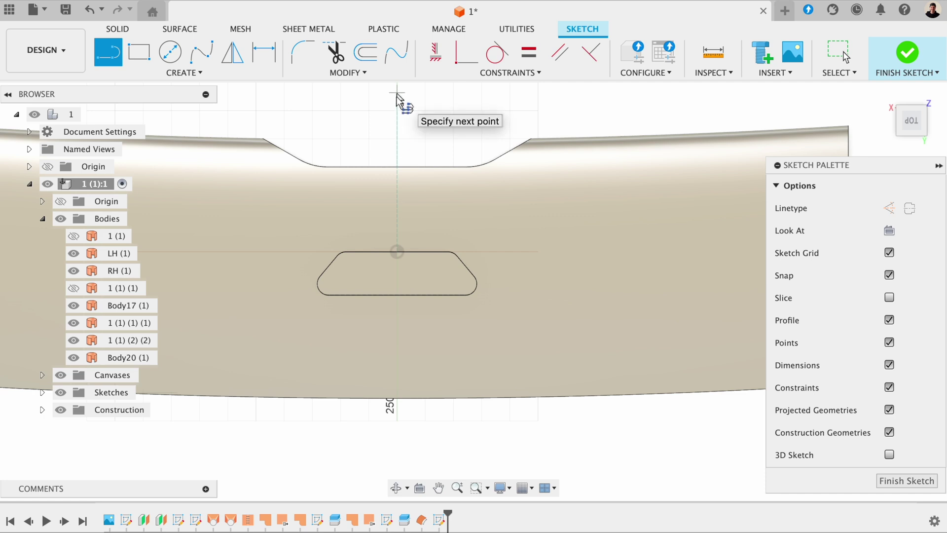
pyautogui.click(397, 431)
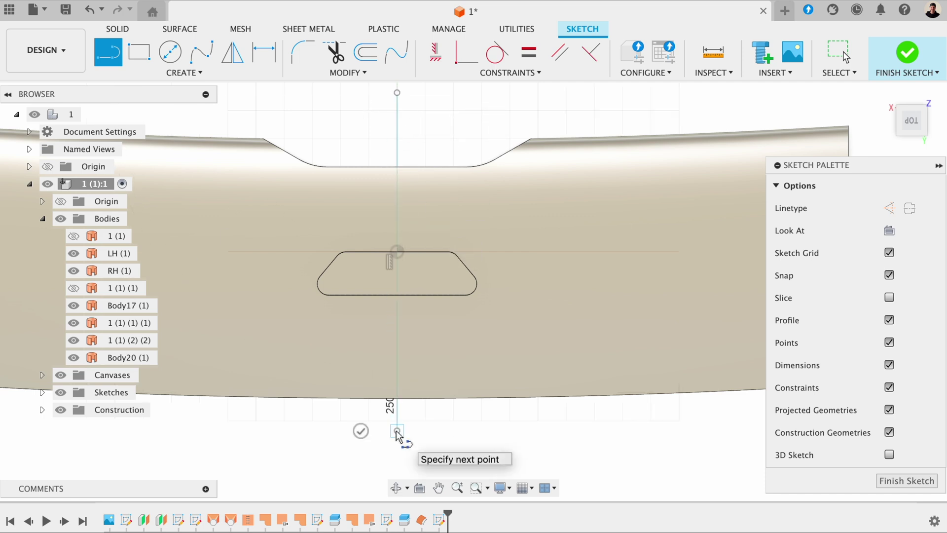
pyautogui.press('Escape')
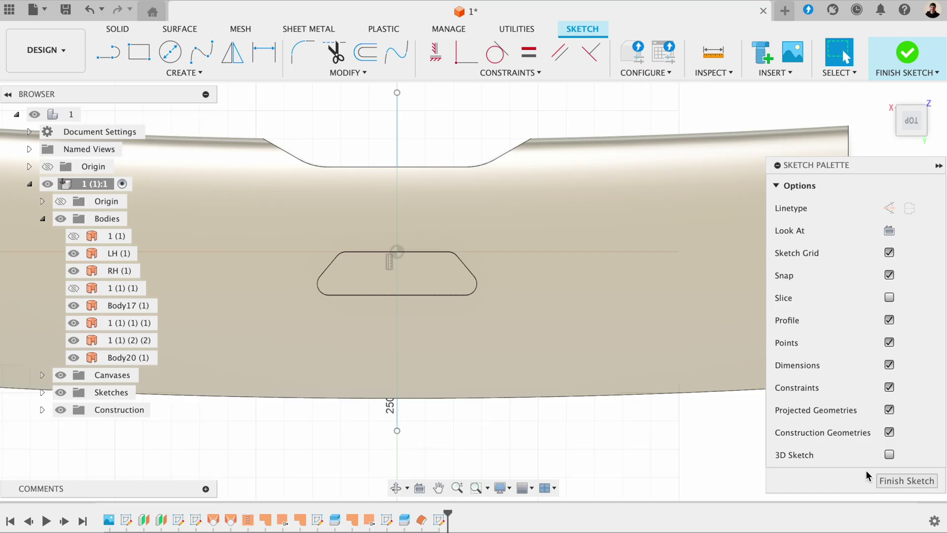
pyautogui.click(884, 480)
pyautogui.moveTo(516, 359)
pyautogui.keyDown('shift'); pyautogui.mouseDown(button='middle')
pyautogui.moveTo(555, 314)
pyautogui.moveTo(557, 279)
pyautogui.mouseUp(button='middle'); pyautogui.keyUp('shift')
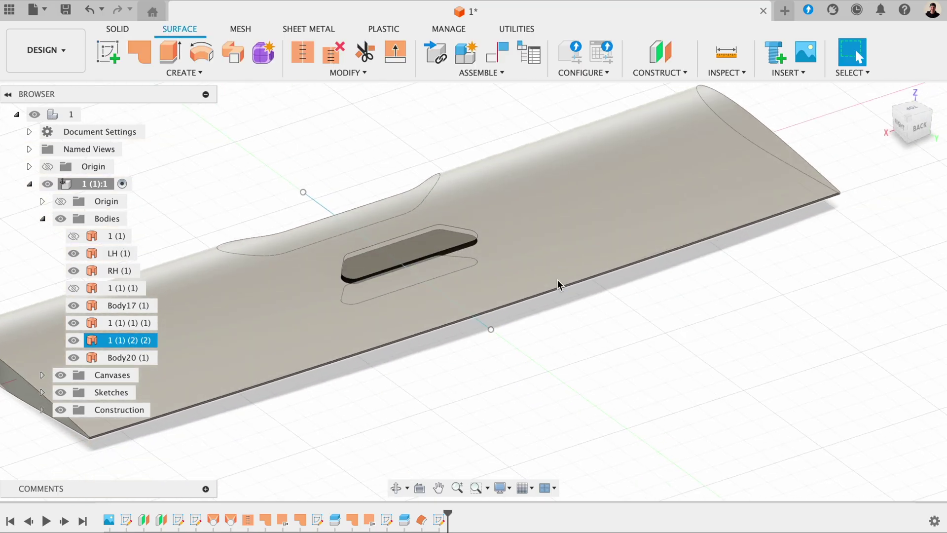
# Step: Split the wing body and the small hatch panel using the centre-line sketch as cutter
pyautogui.click(276, 162)
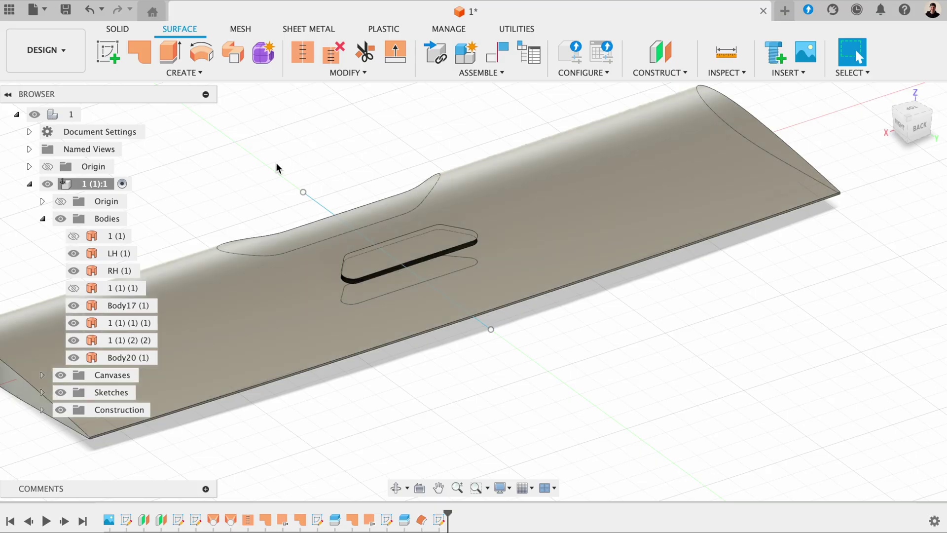
pyautogui.click(329, 72)
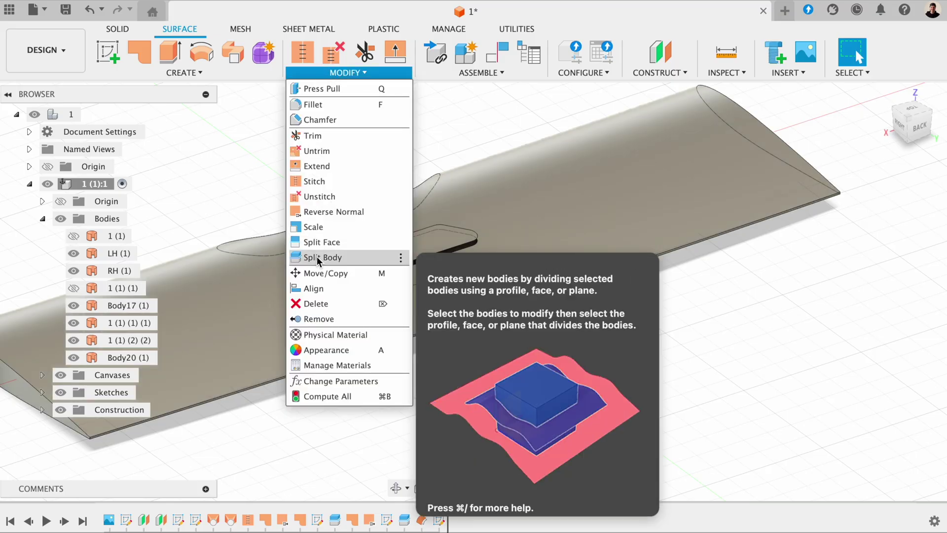
pyautogui.click(317, 257)
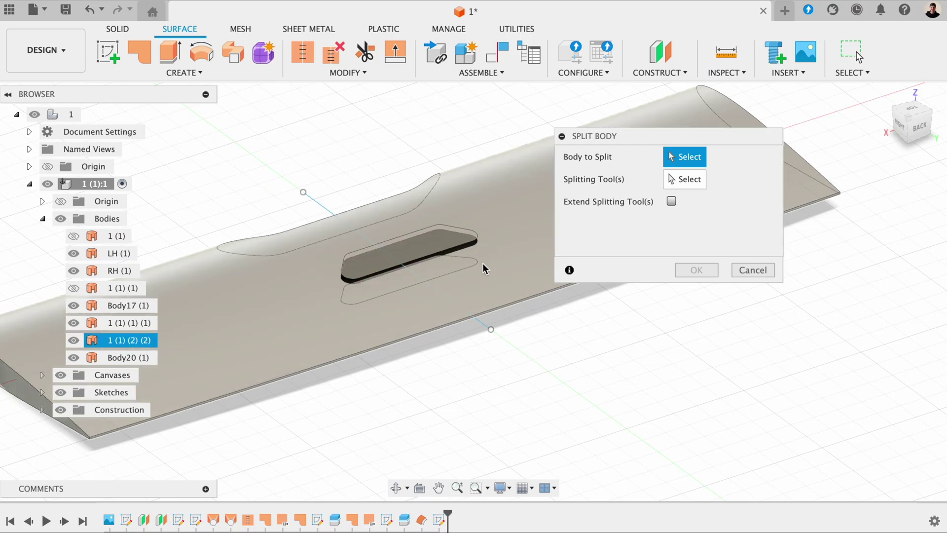
pyautogui.click(484, 268)
pyautogui.click(441, 242)
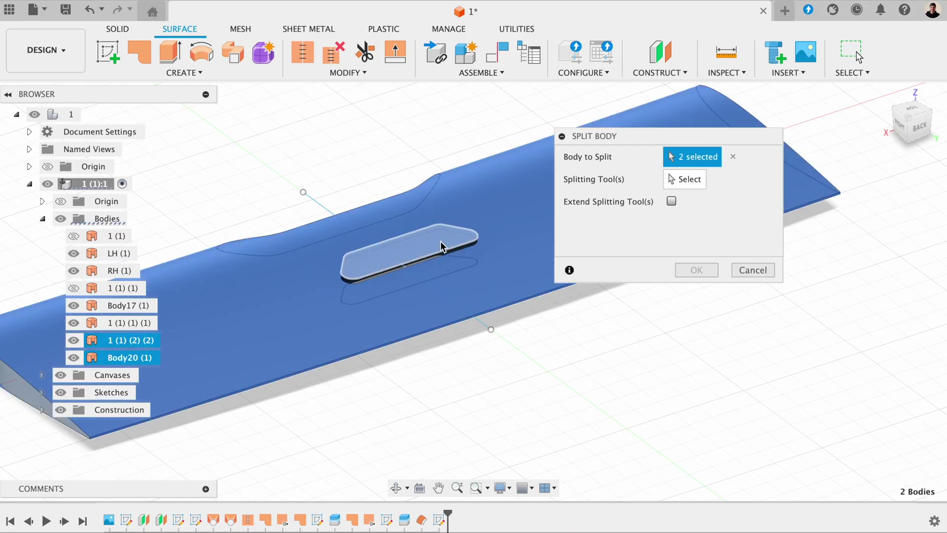
pyautogui.click(671, 183)
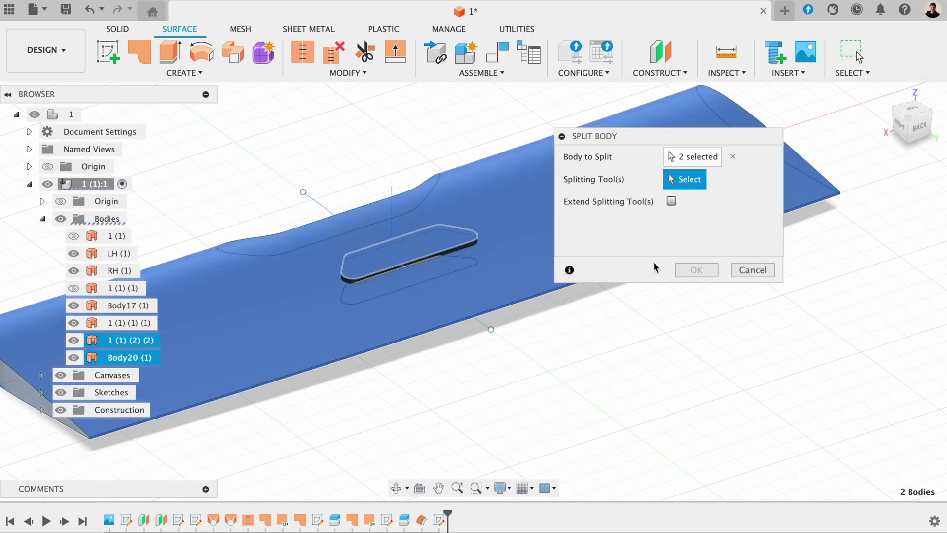
pyautogui.click(481, 323)
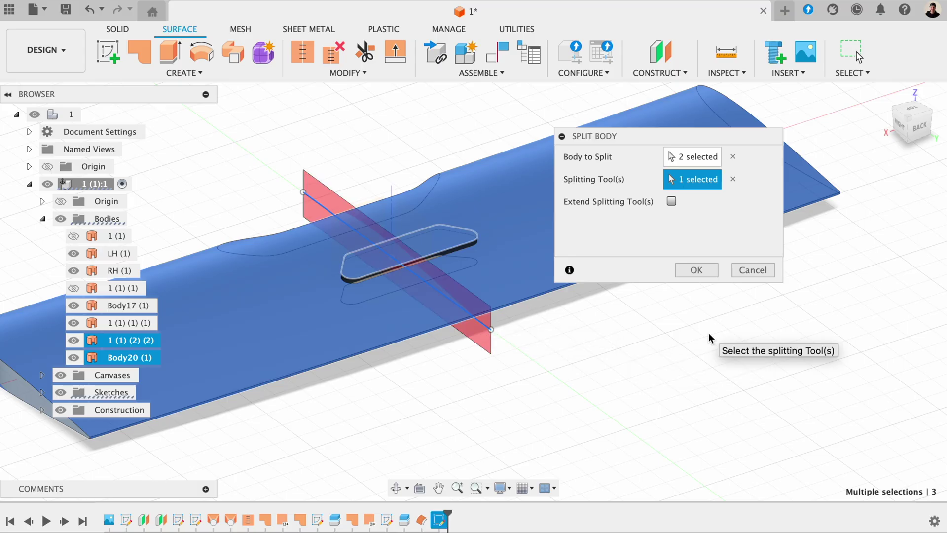
pyautogui.click(696, 270)
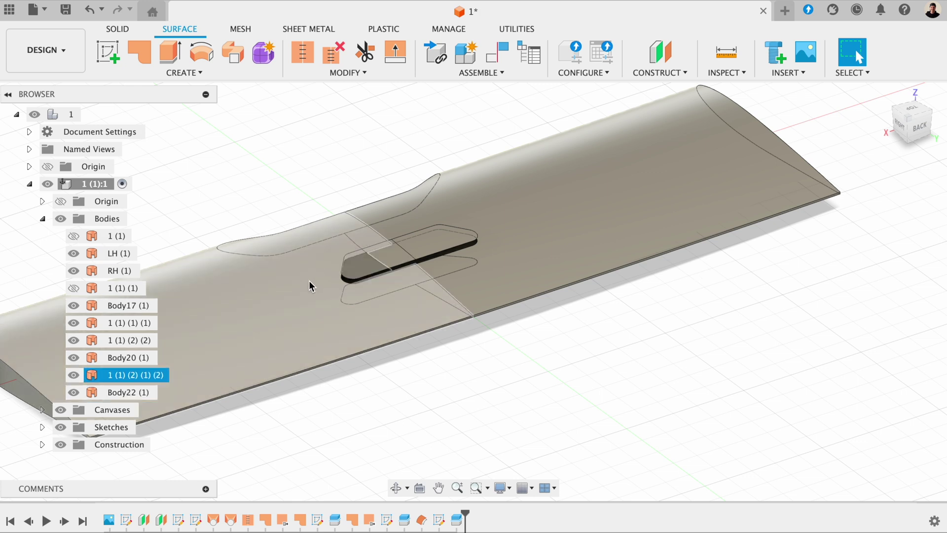
# Step: Hide the left wing half 1 (1) (2) (1) (2) and hatch half Body22 (1)
pyautogui.click(311, 284)
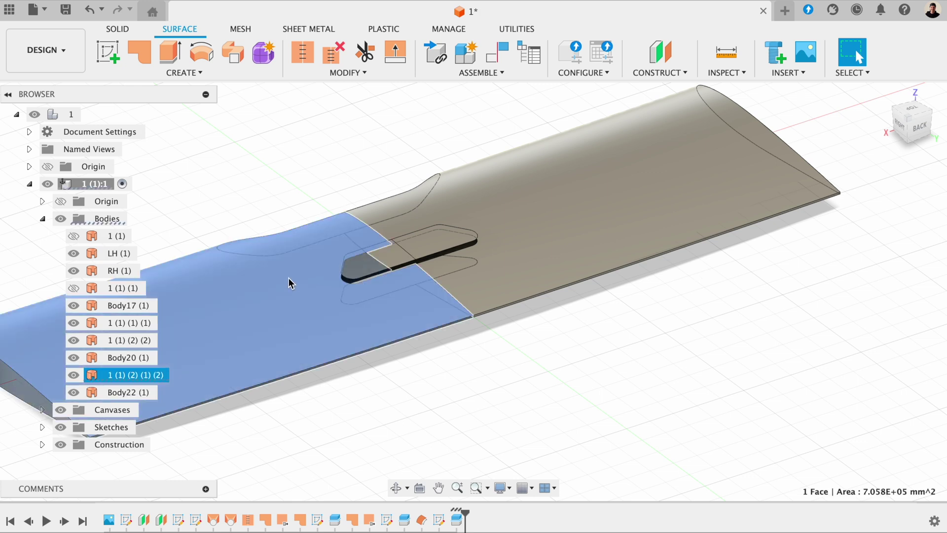
pyautogui.click(74, 376)
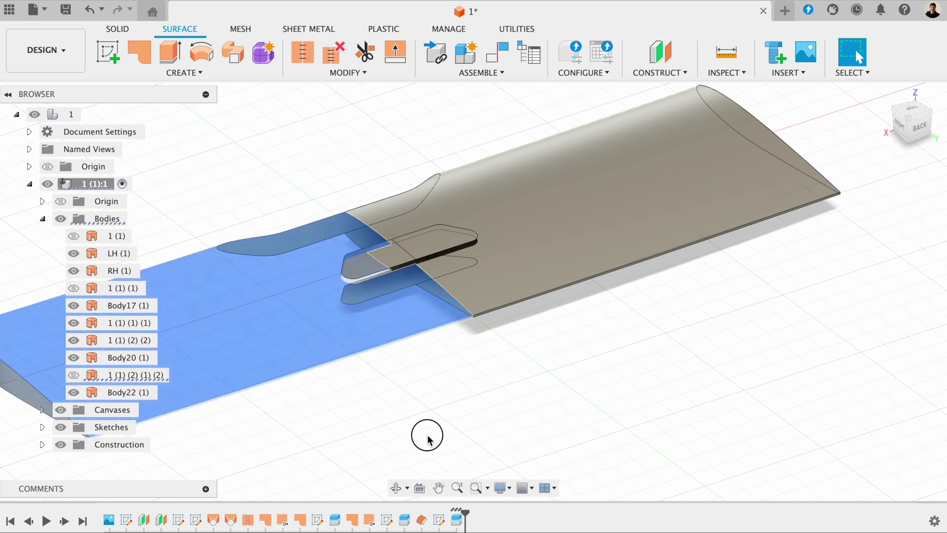
pyautogui.click(379, 264)
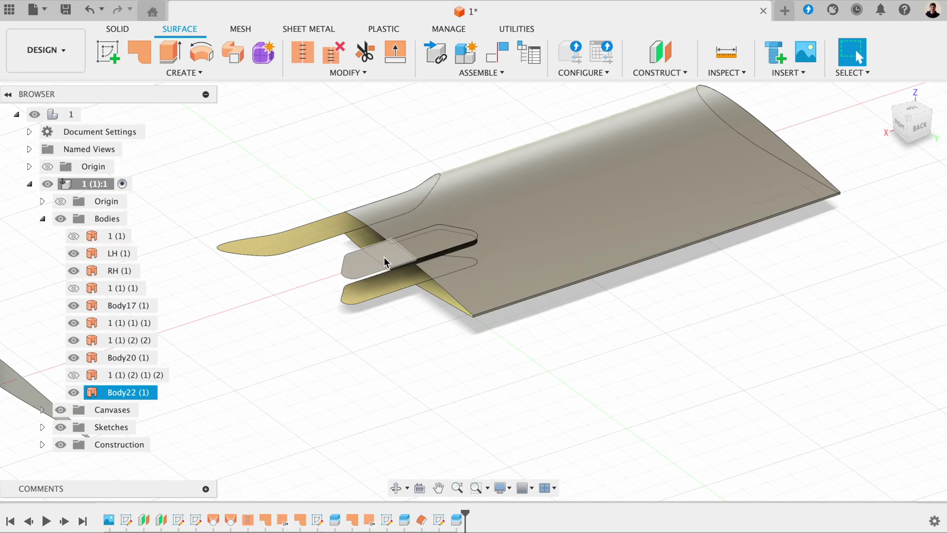
pyautogui.click(384, 261)
pyautogui.click(74, 392)
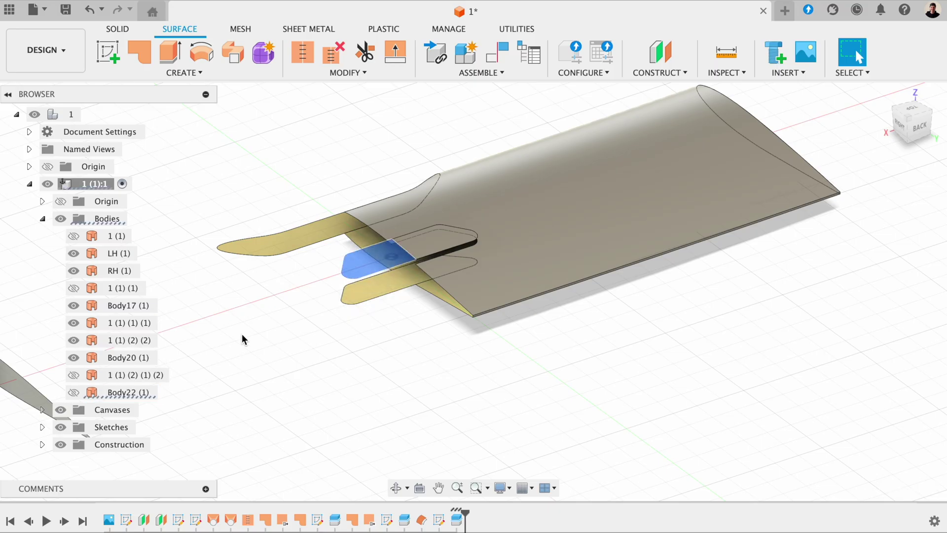
pyautogui.click(334, 332)
pyautogui.keyDown('shift'); pyautogui.moveTo(333, 332); pyautogui.dragTo(379, 330, button='middle'); pyautogui.keyUp('shift')
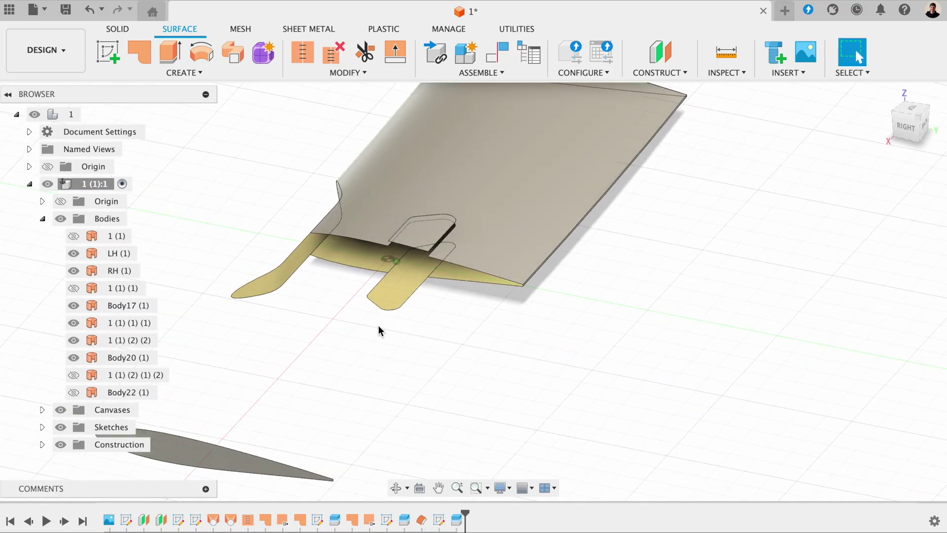
pyautogui.scroll(6, 437, 237)
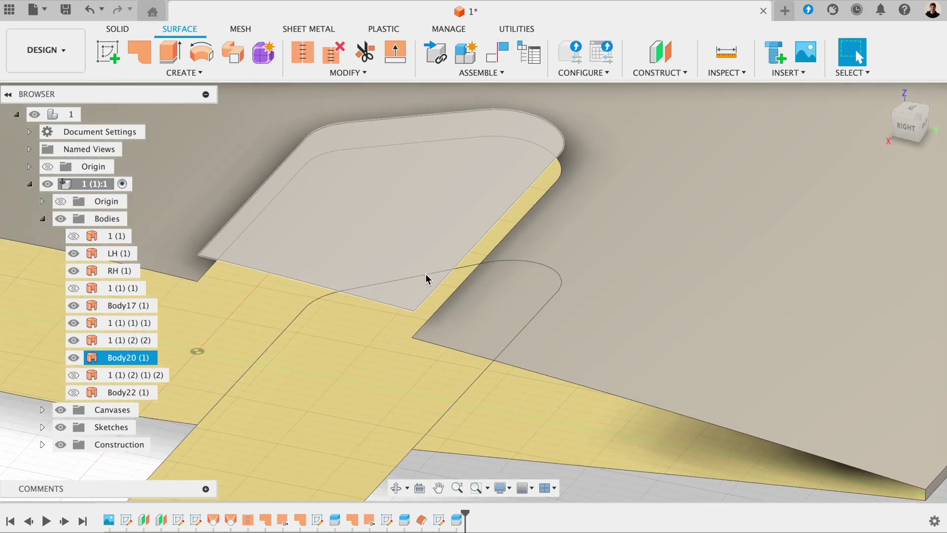
pyautogui.keyDown('shift'); pyautogui.moveTo(425, 276); pyautogui.dragTo(422, 250, button='middle'); pyautogui.keyUp('shift')
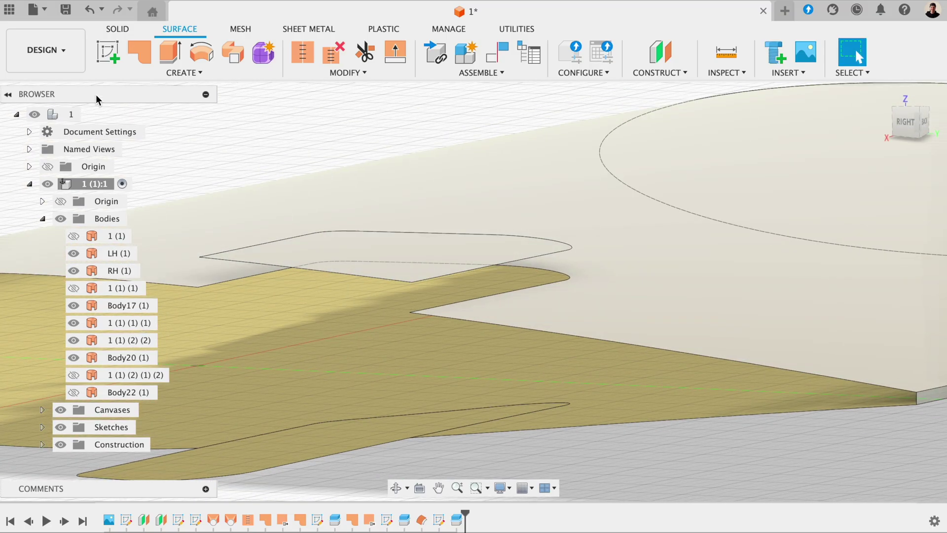
# Step: In a new sketch, project the hatch panel's and wing edge's corner points
pyautogui.click(111, 56)
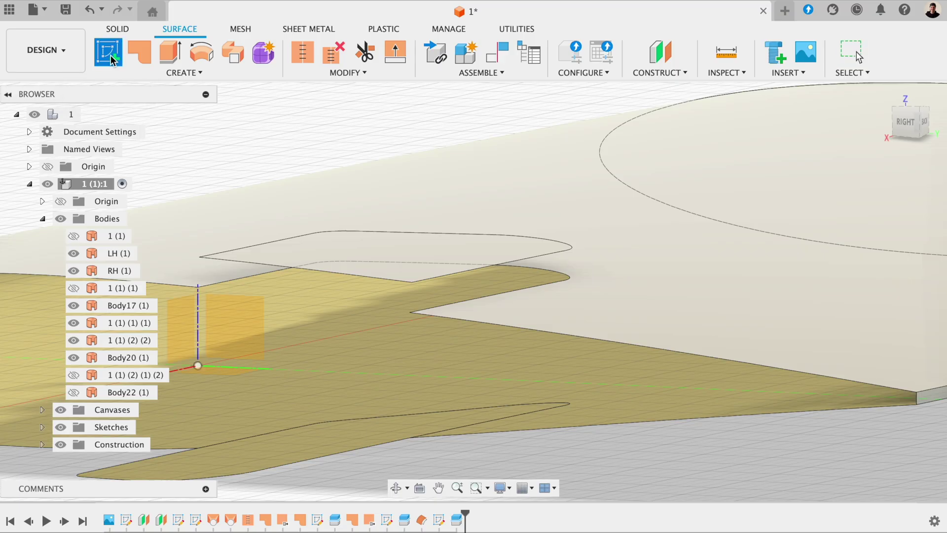
pyautogui.click(234, 321)
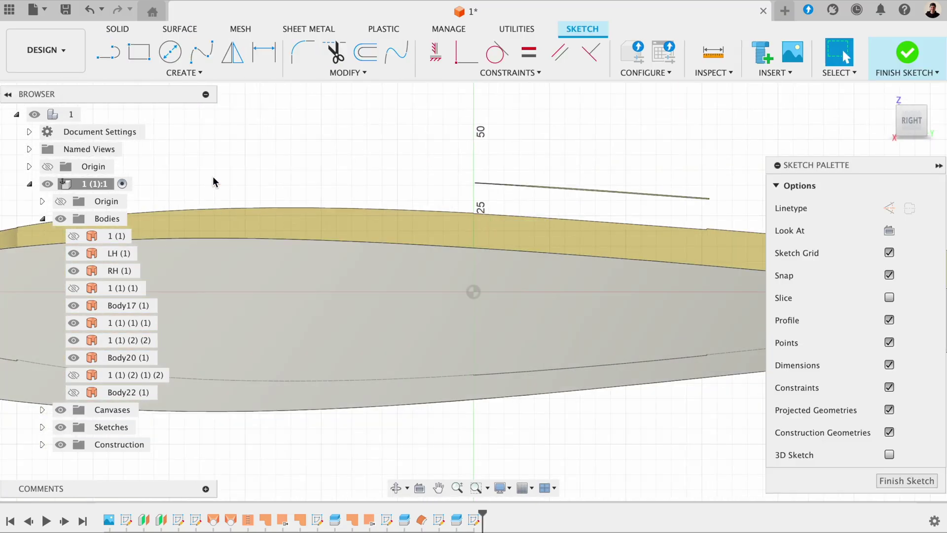
pyautogui.click(206, 74)
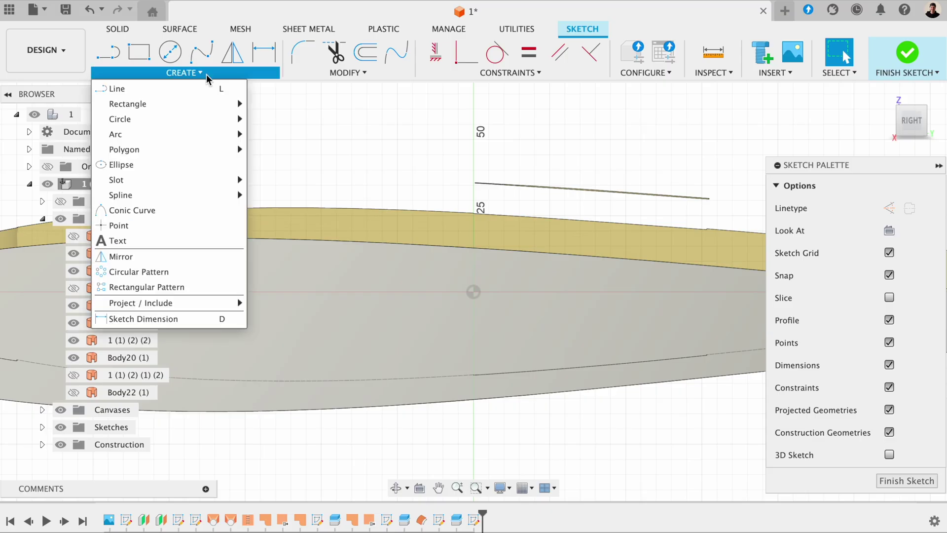
pyautogui.moveTo(183, 306)
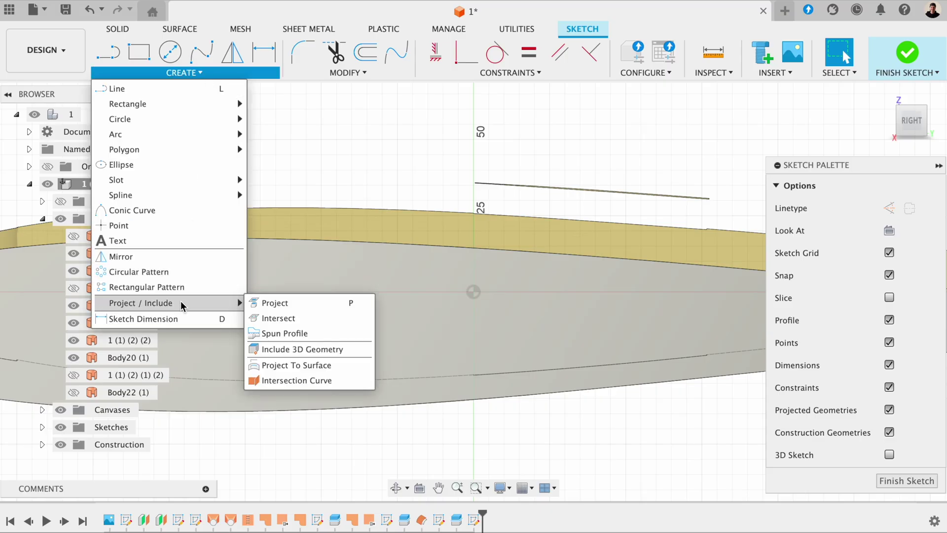
pyautogui.click(266, 302)
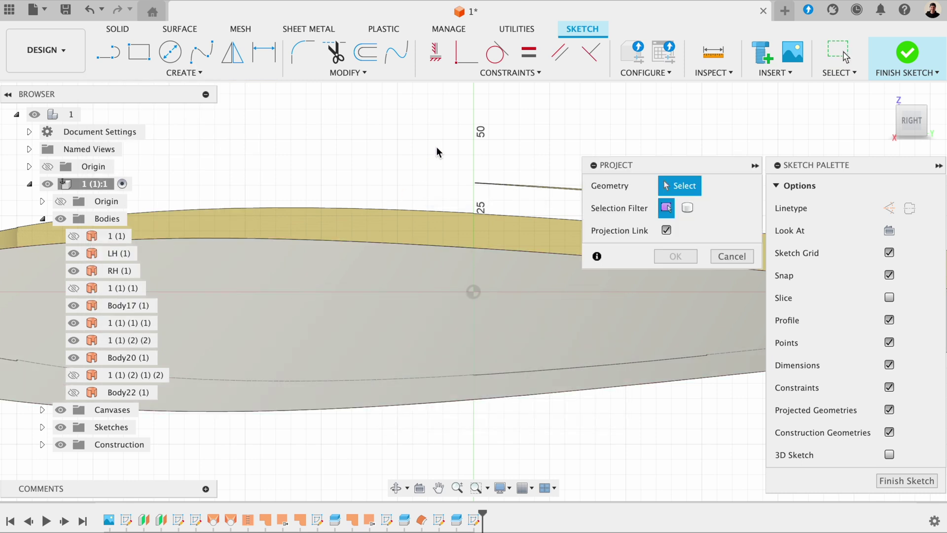
pyautogui.keyDown('shift'); pyautogui.moveTo(468, 157); pyautogui.dragTo(375, 231, button='middle'); pyautogui.keyUp('shift')
pyautogui.scroll(5, 376, 232)
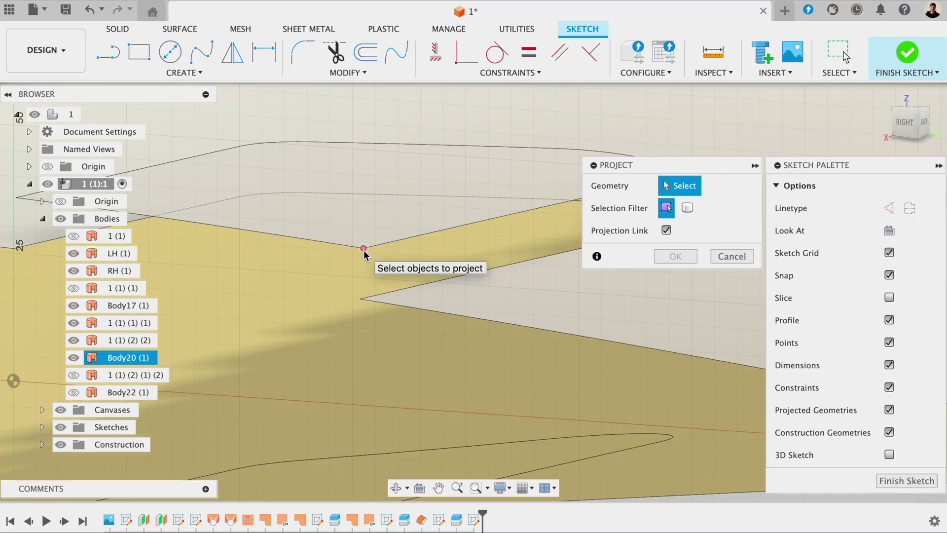
pyautogui.click(363, 249)
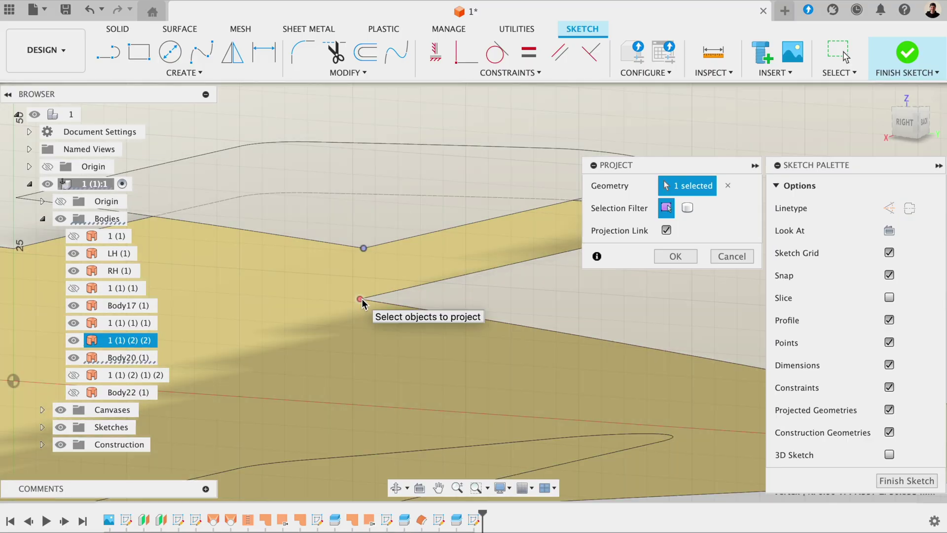
pyautogui.click(361, 298)
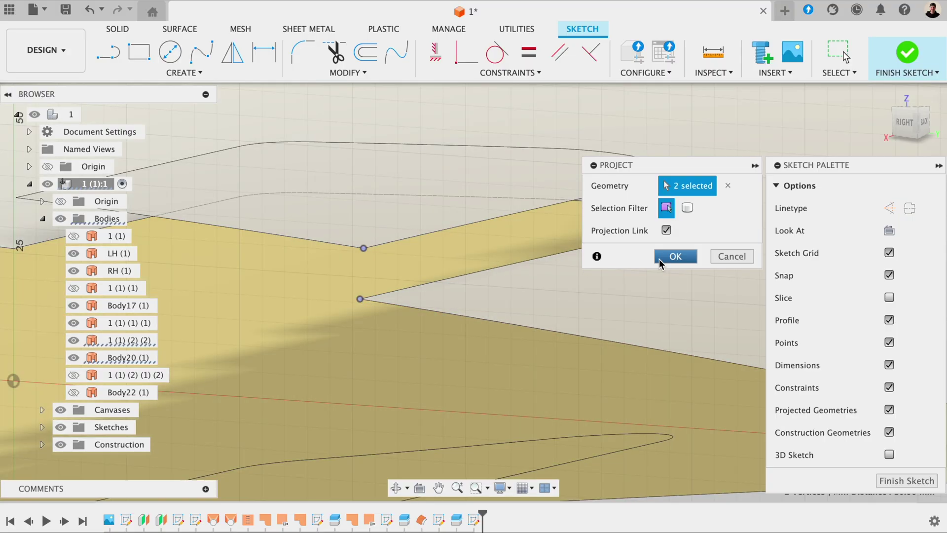
pyautogui.click(667, 259)
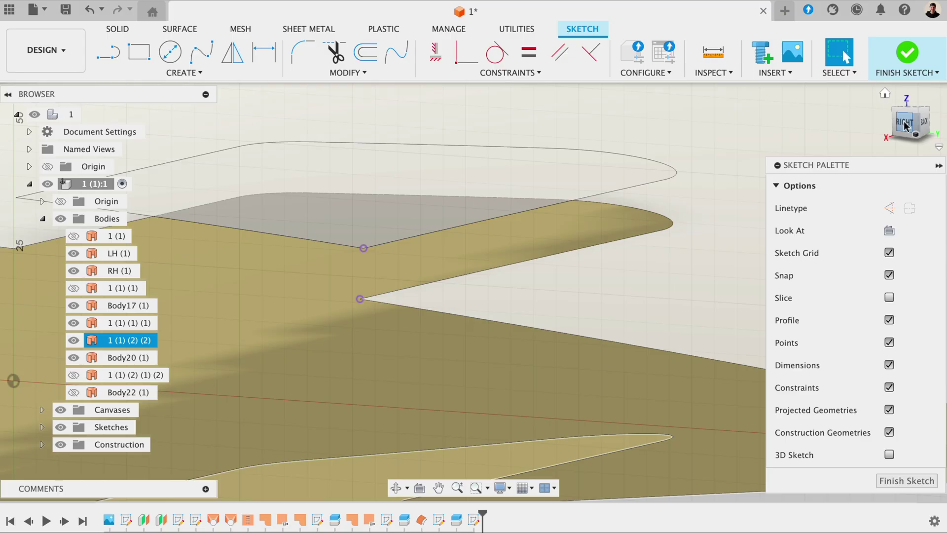
# Step: From the Right view, draw a fit-point spline from the upper to the lower projected point via a middle point
pyautogui.click(905, 125)
pyautogui.scroll(1, 472, 243)
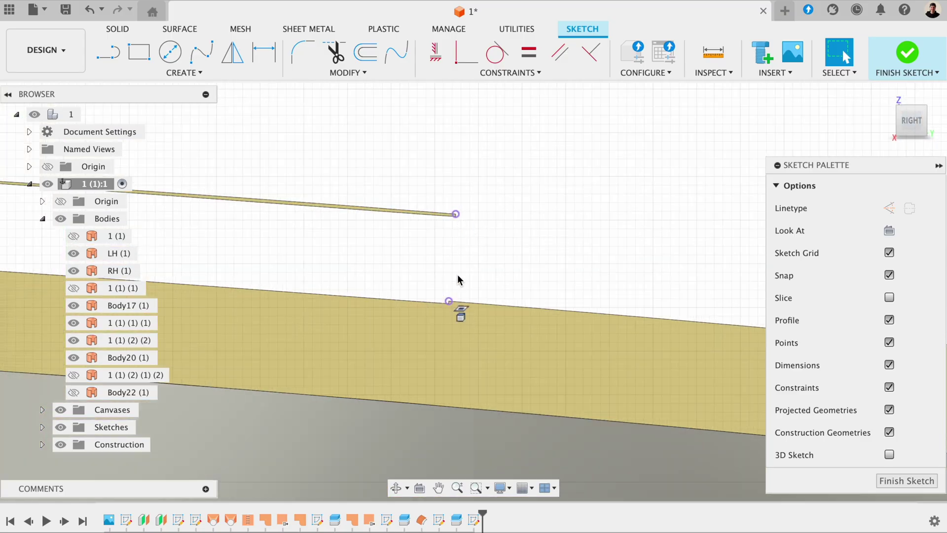
pyautogui.click(202, 55)
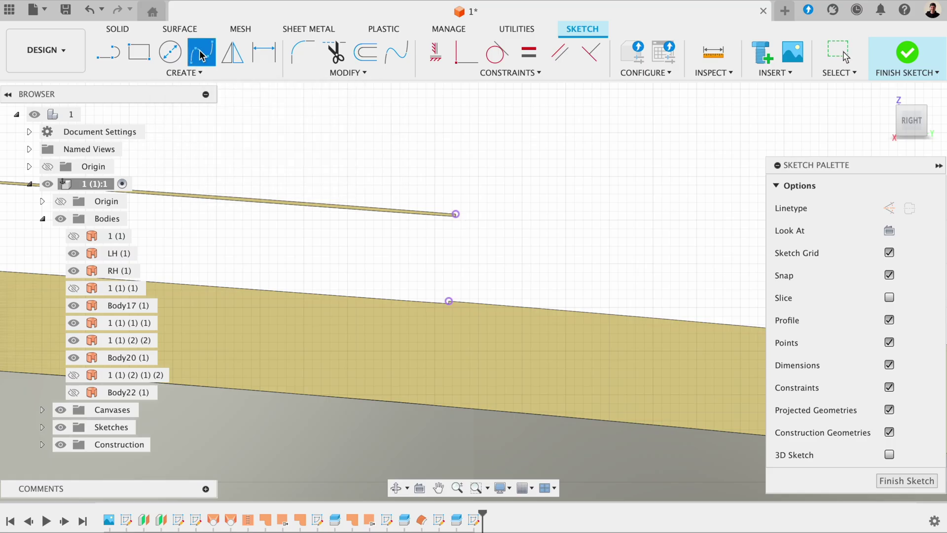
pyautogui.click(456, 214)
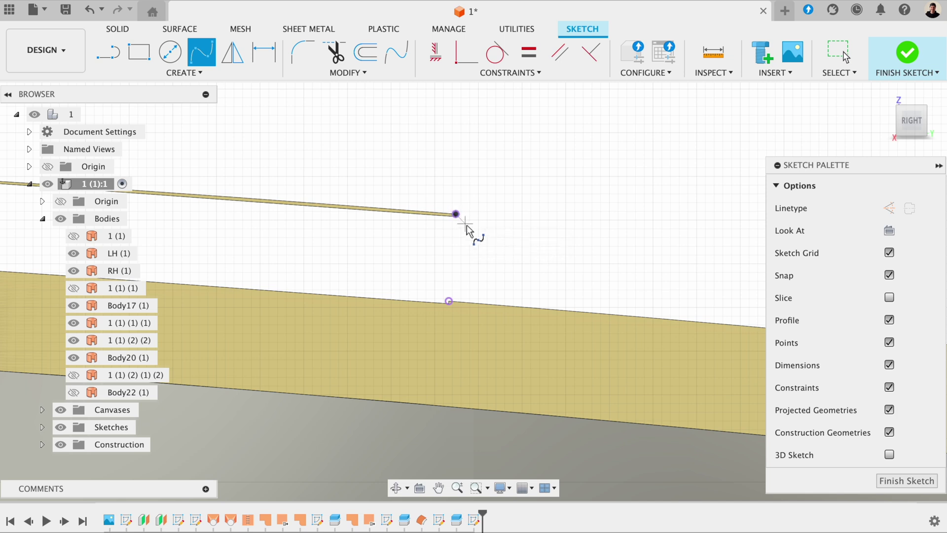
pyautogui.click(474, 263)
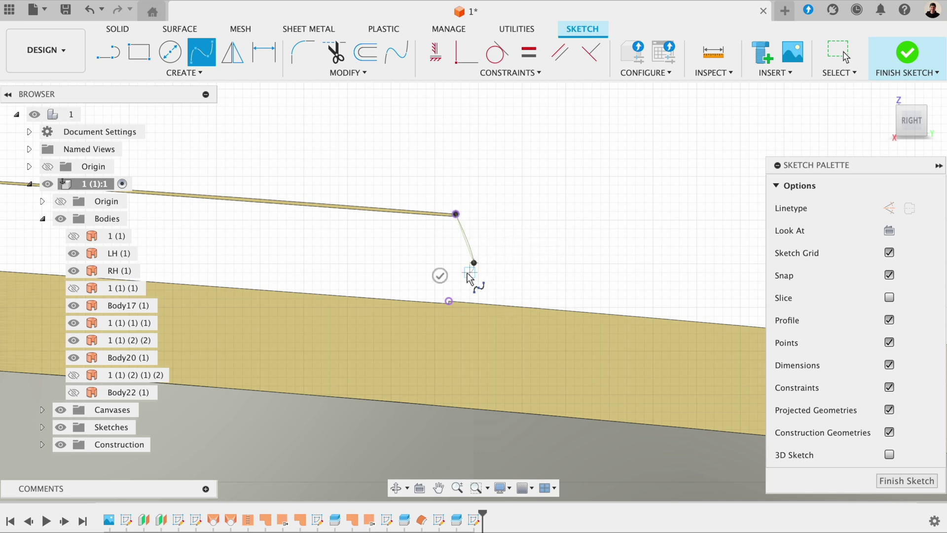
pyautogui.click(448, 299)
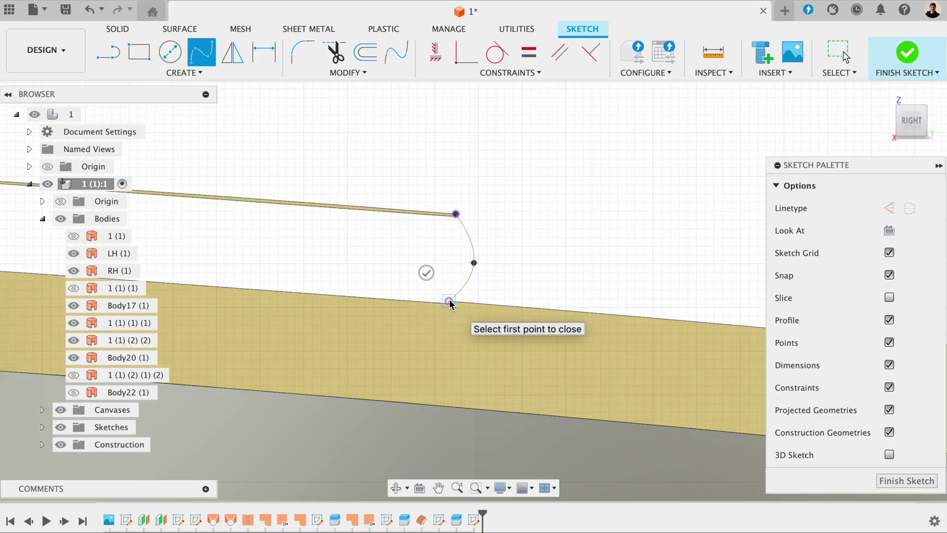
pyautogui.press('Escape')
# Step: Drag the spline's middle point left to flatten the curve and finish the sketch
pyautogui.scroll(3, 469, 266)
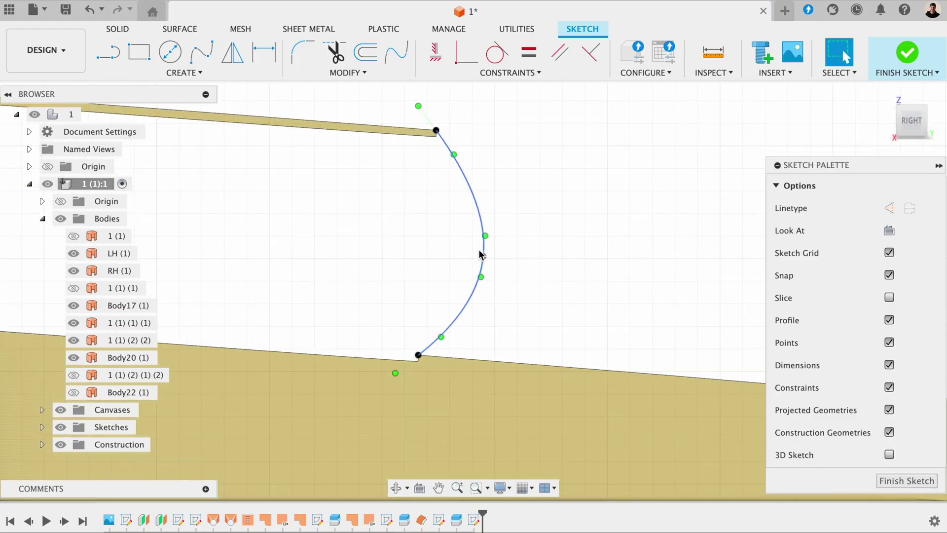
pyautogui.click(479, 250)
pyautogui.moveTo(468, 245)
pyautogui.mouseDown()
pyautogui.moveTo(454, 242)
pyautogui.moveTo(463, 244)
pyautogui.mouseUp()
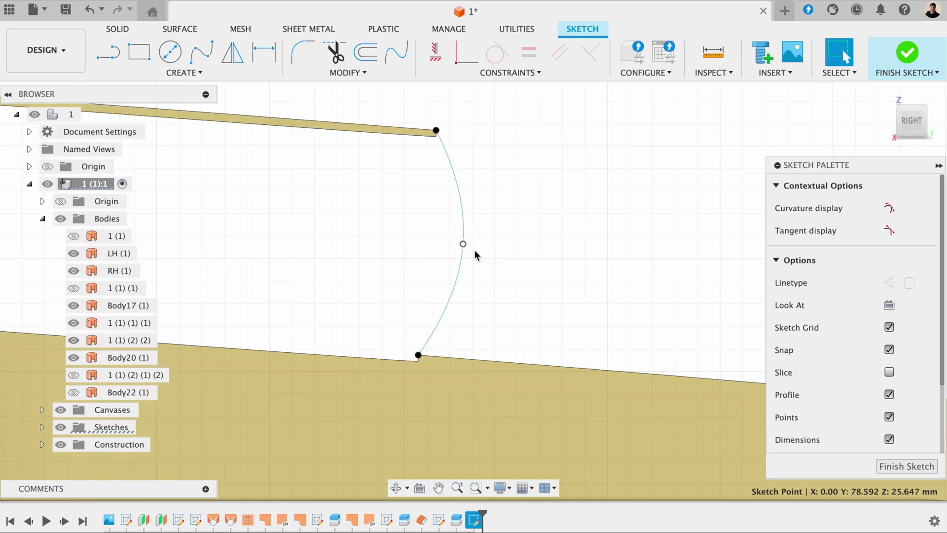
pyautogui.click(897, 466)
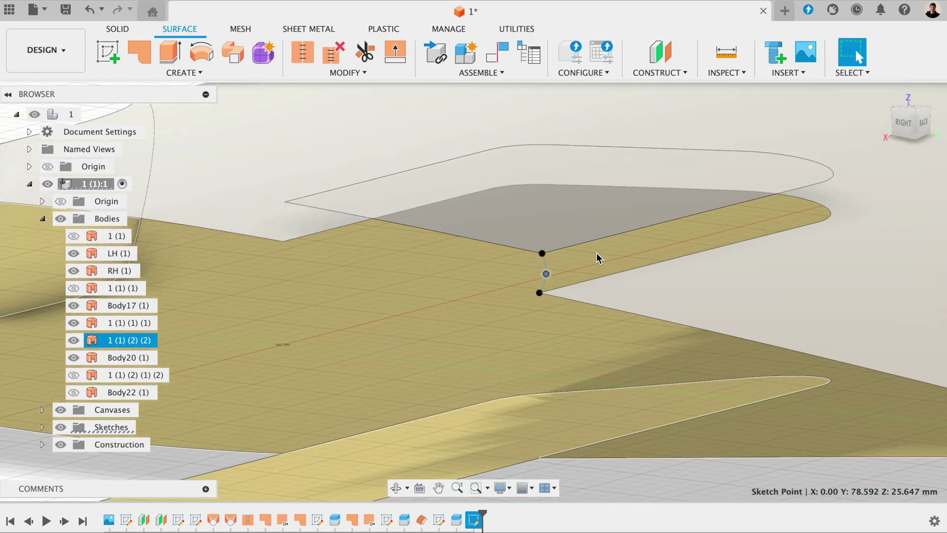
# Step: Clear the body selection and open the Surface Create dropdown to reach Loft
pyautogui.moveTo(598, 256); pyautogui.dragTo(503, 282, button='middle')
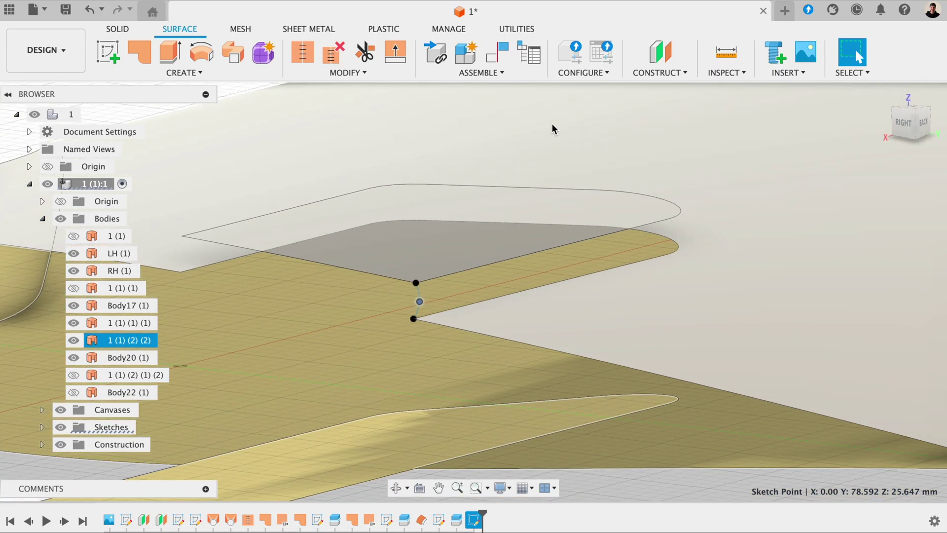
pyautogui.click(367, 124)
pyautogui.click(234, 74)
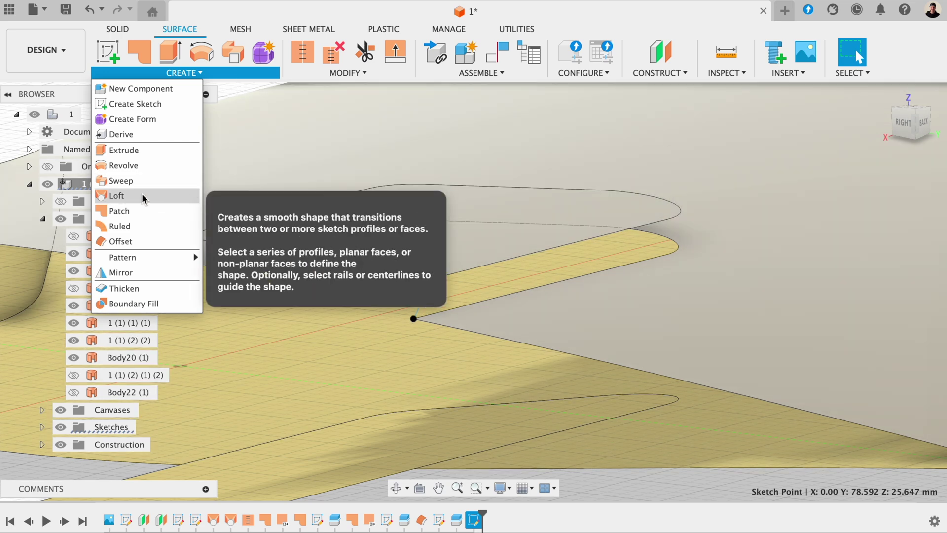
# Step: Start a loft, drop the sharp profile, and pick the two sheet edges as Profile 1 and 2
pyautogui.click(120, 196)
pyautogui.click(168, 205)
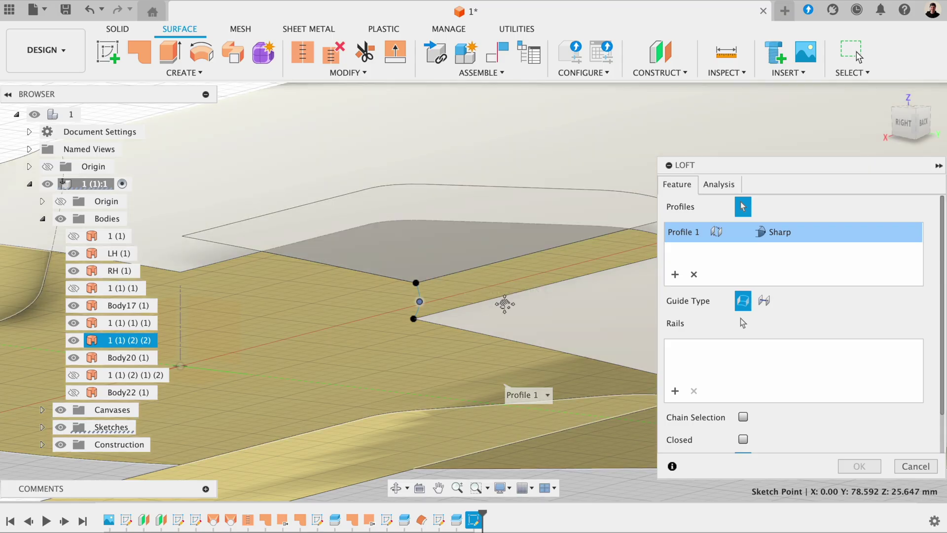
pyautogui.moveTo(503, 303); pyautogui.dragTo(386, 330, button='middle')
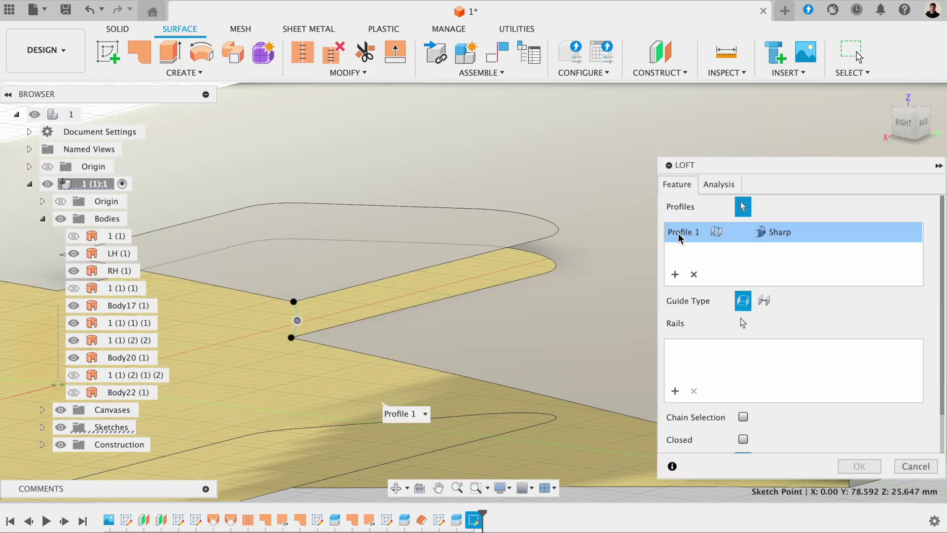
pyautogui.click(693, 277)
pyautogui.click(494, 254)
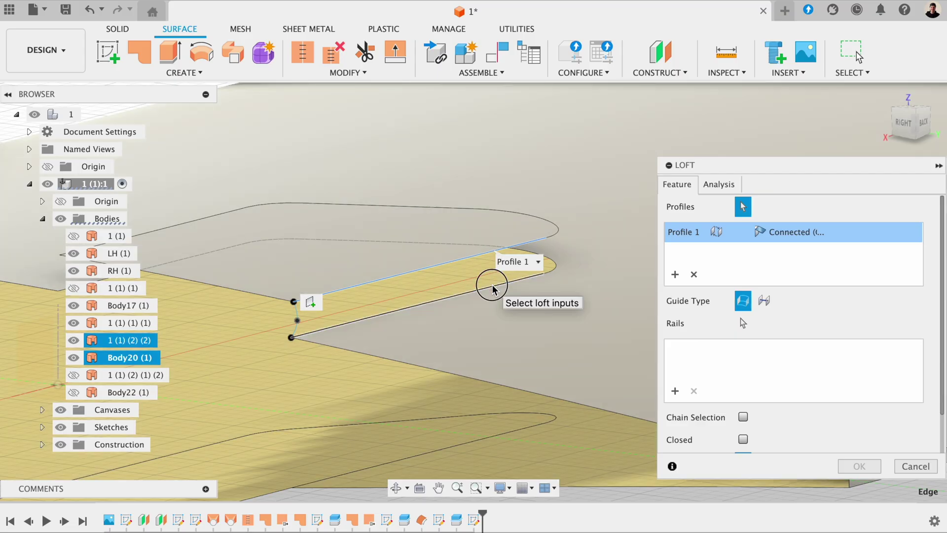
pyautogui.click(492, 288)
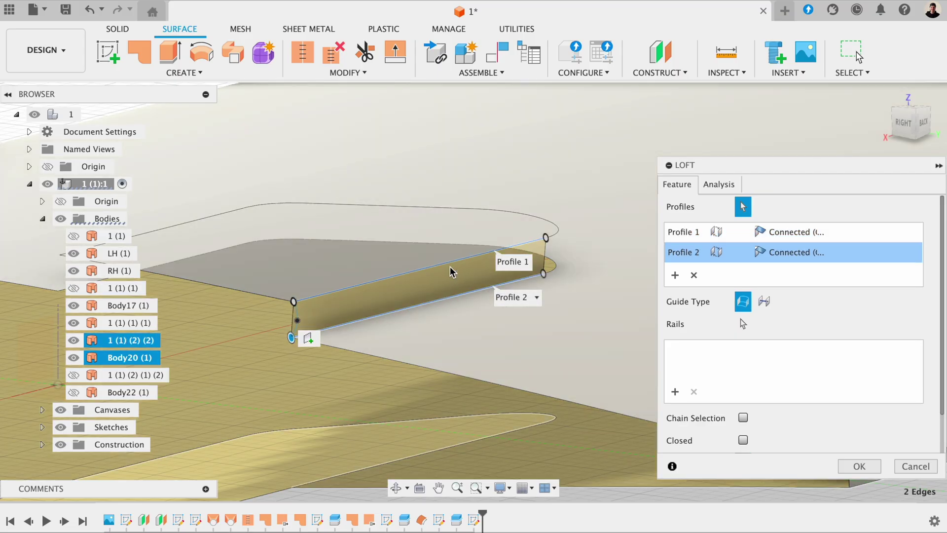
# Step: Extend the first profile around the rounded end and inspect the loft preview from all sides
pyautogui.keyDown('shift'); pyautogui.moveTo(471, 277); pyautogui.dragTo(471, 244, button='middle'); pyautogui.keyUp('shift')
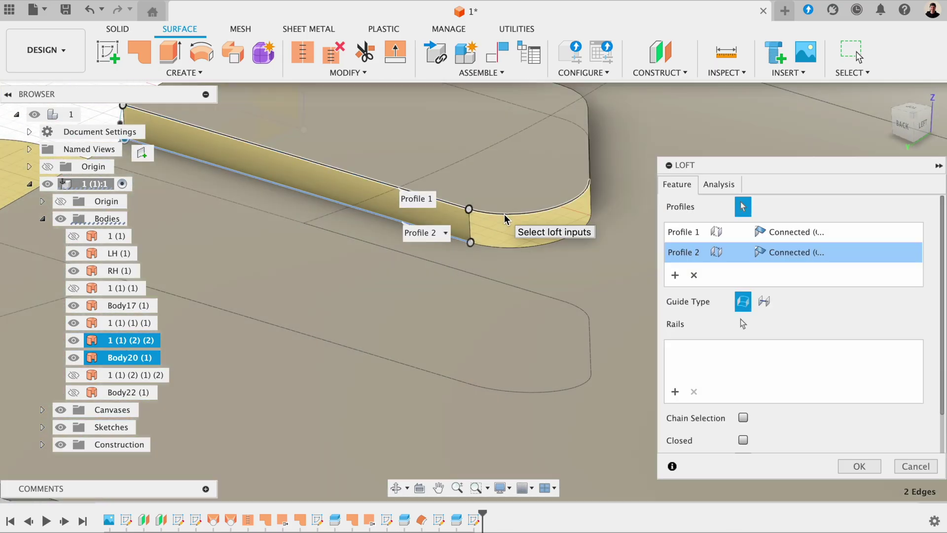
pyautogui.click(505, 217)
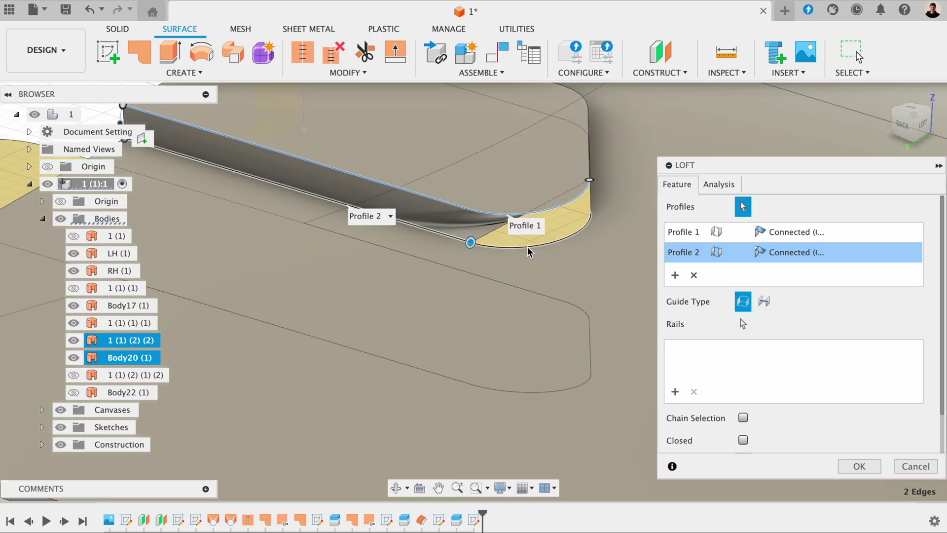
pyautogui.keyDown('shift'); pyautogui.moveTo(545, 245); pyautogui.dragTo(485, 222, button='middle'); pyautogui.keyUp('shift')
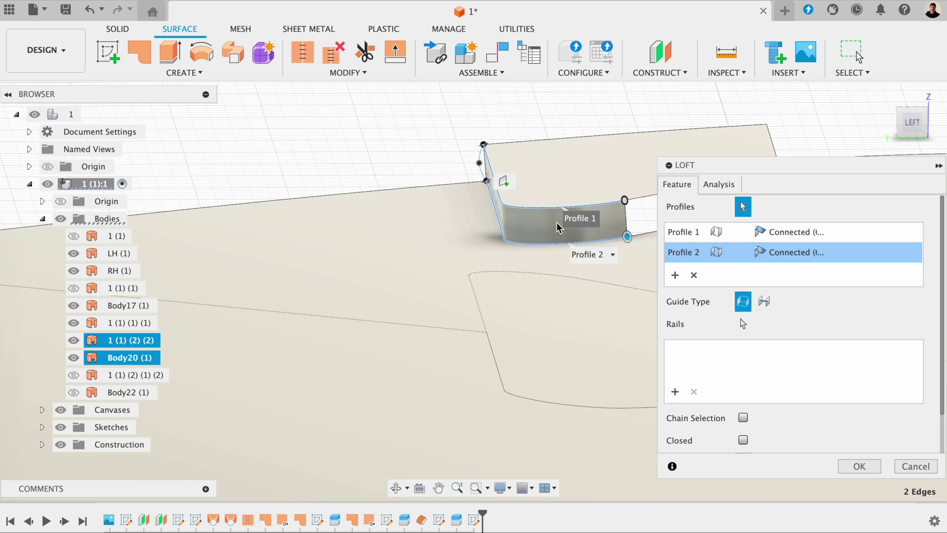
pyautogui.keyDown('shift'); pyautogui.moveTo(558, 228); pyautogui.dragTo(366, 253, button='middle'); pyautogui.keyUp('shift')
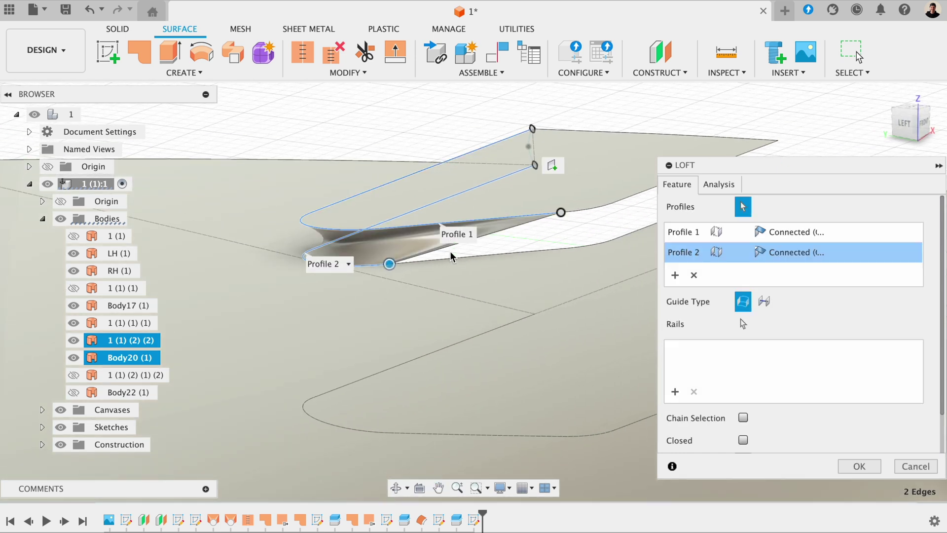
pyautogui.keyDown('shift'); pyautogui.moveTo(458, 262); pyautogui.dragTo(518, 196, button='middle'); pyautogui.keyUp('shift')
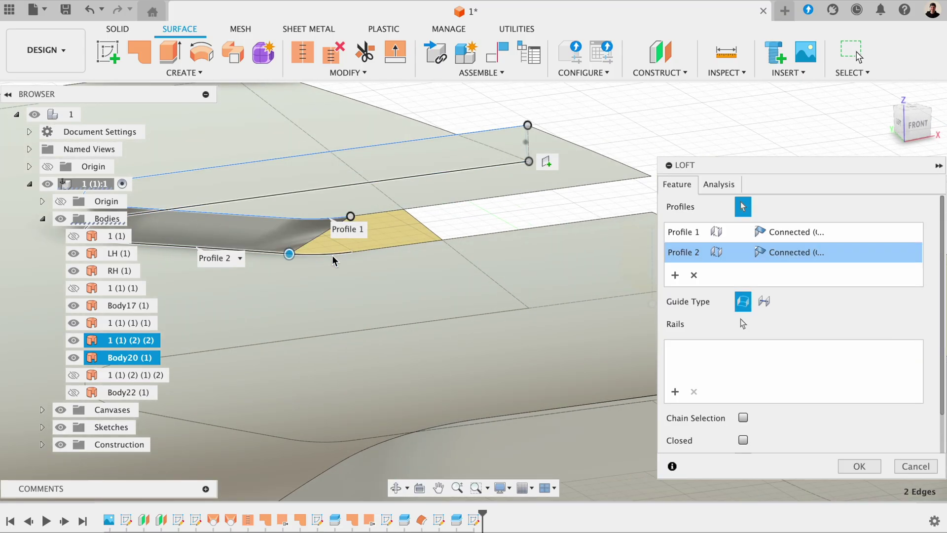
pyautogui.keyDown('shift'); pyautogui.moveTo(380, 248); pyautogui.dragTo(444, 233, button='middle'); pyautogui.keyUp('shift')
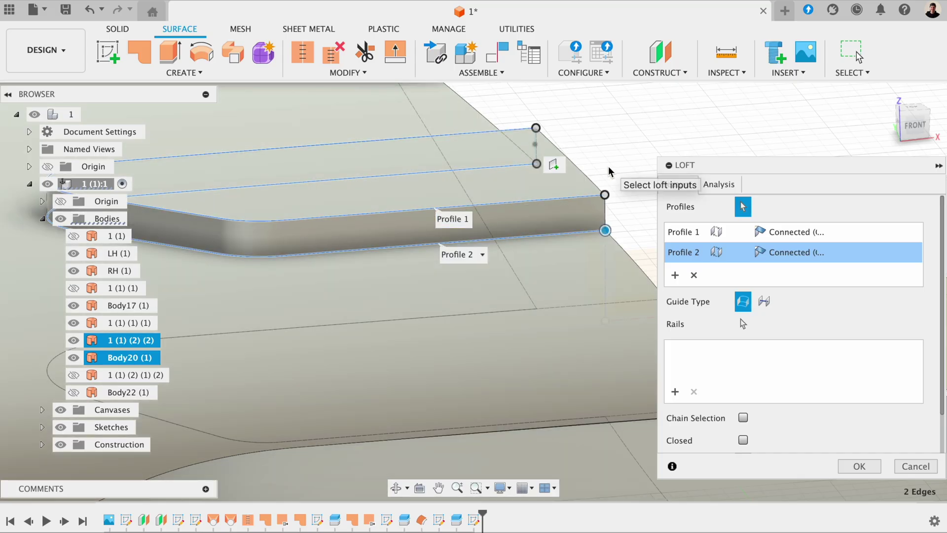
pyautogui.keyDown('shift'); pyautogui.moveTo(612, 173); pyautogui.dragTo(473, 224, button='middle'); pyautogui.keyUp('shift')
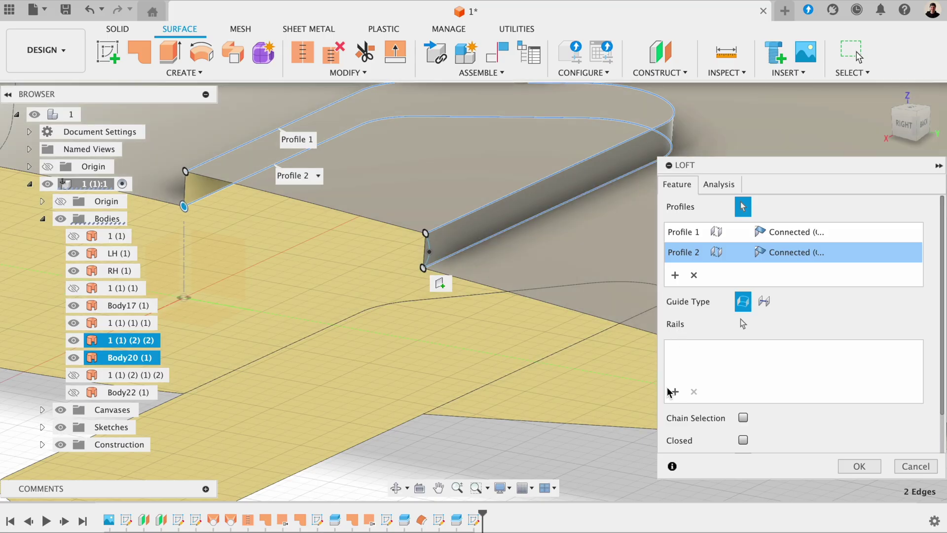
# Step: Add the vertical end edge as Rail 1 and confirm the loft as Body23
pyautogui.click(672, 392)
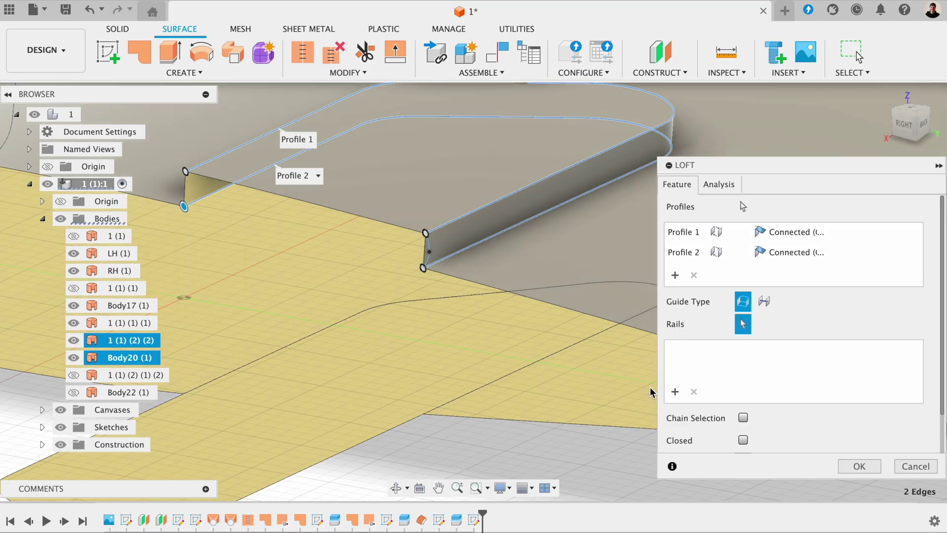
pyautogui.click(427, 249)
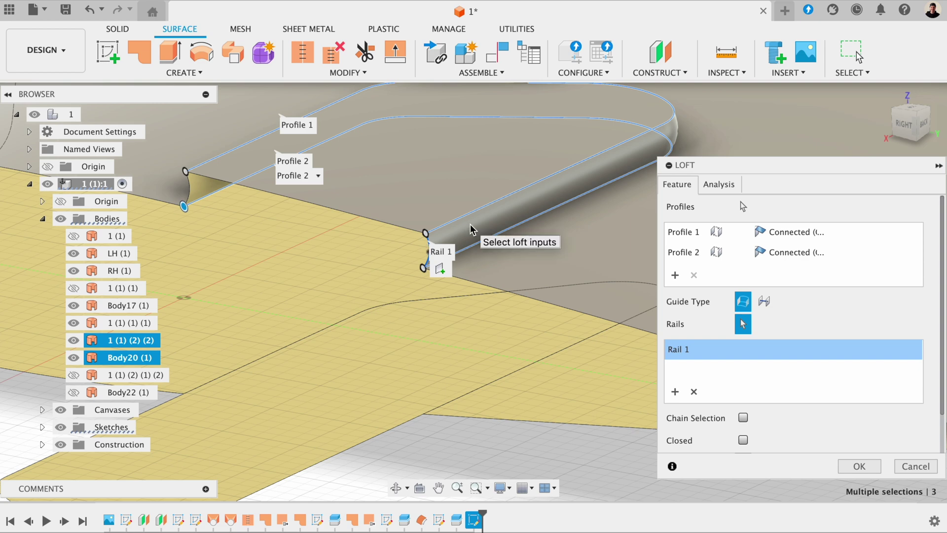
pyautogui.moveTo(321, 249); pyautogui.dragTo(461, 278, button='middle')
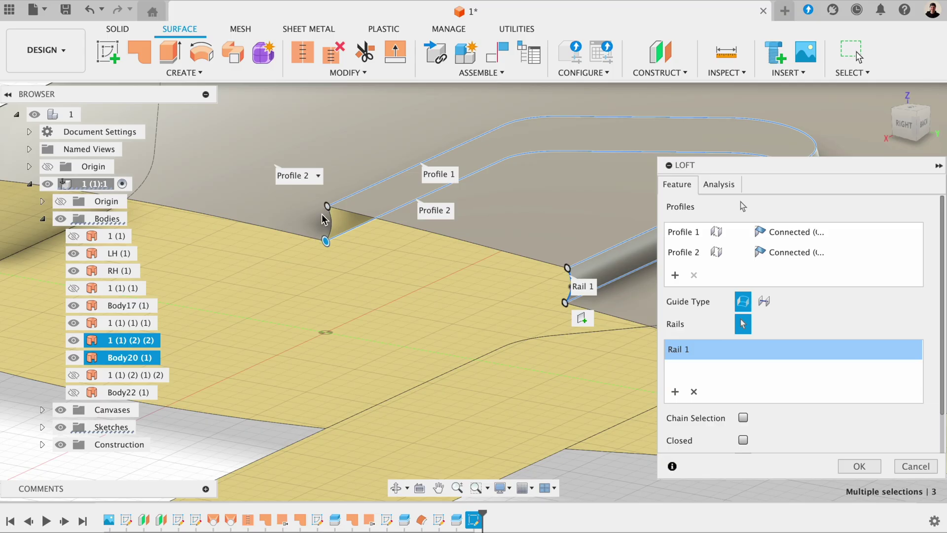
pyautogui.keyDown('shift'); pyautogui.moveTo(402, 237); pyautogui.dragTo(436, 310, button='middle'); pyautogui.keyUp('shift')
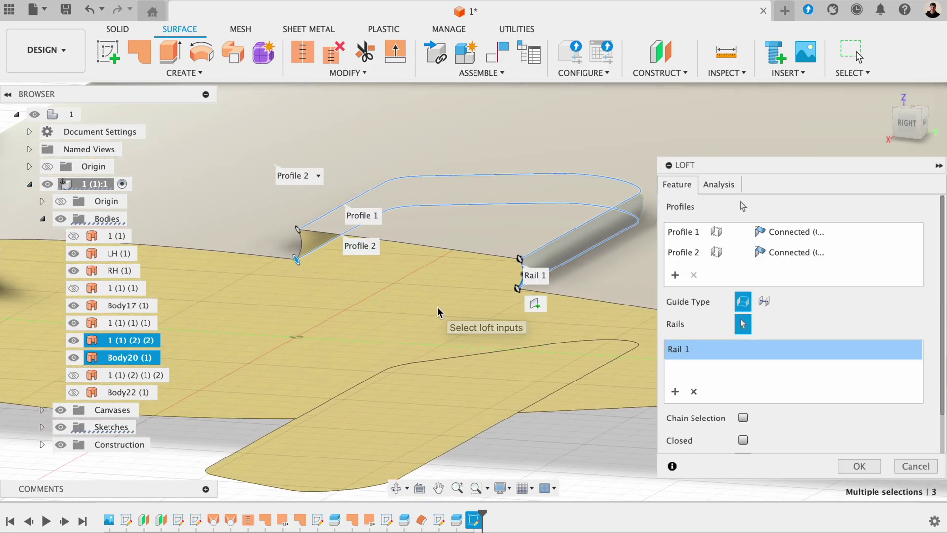
pyautogui.click(859, 466)
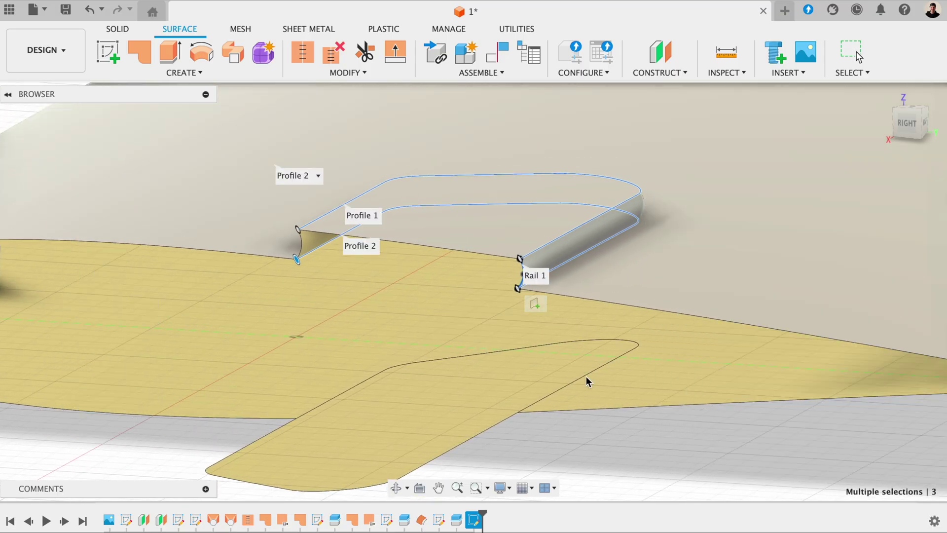
pyautogui.scroll(-8, 562, 369)
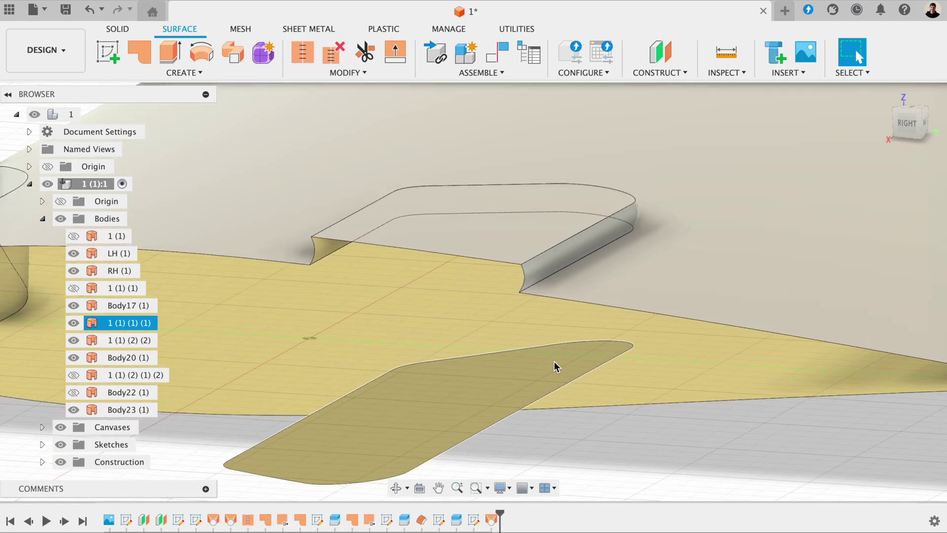
# Step: Unhide bodies 1 (1) (2) (1) (2) and Body22 and open the Create menu at Mirror
pyautogui.moveTo(545, 358)
pyautogui.keyDown('shift'); pyautogui.mouseDown(button='middle')
pyautogui.moveTo(554, 355)
pyautogui.moveTo(543, 360)
pyautogui.mouseUp(button='middle'); pyautogui.keyUp('shift')
pyautogui.click(356, 361)
pyautogui.click(73, 374)
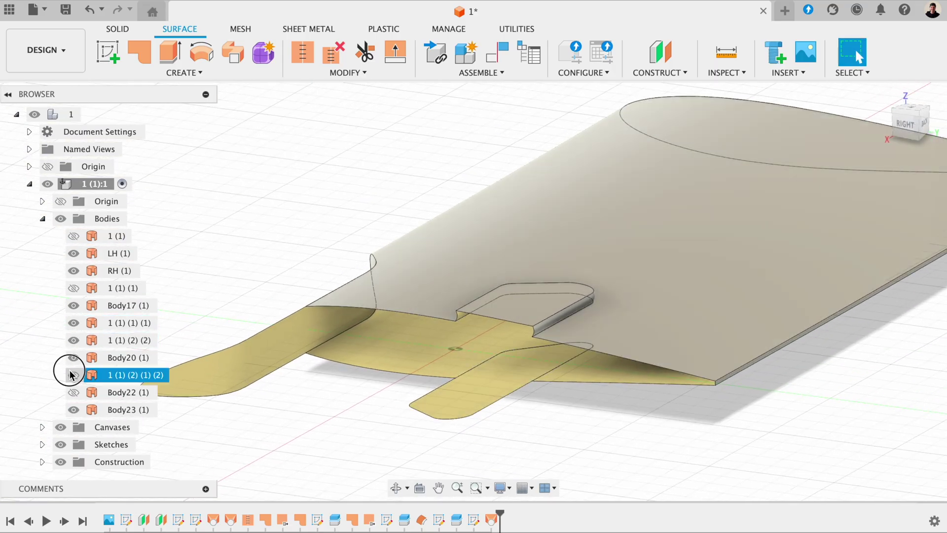
pyautogui.click(74, 392)
pyautogui.moveTo(293, 250); pyautogui.dragTo(362, 156, button='middle')
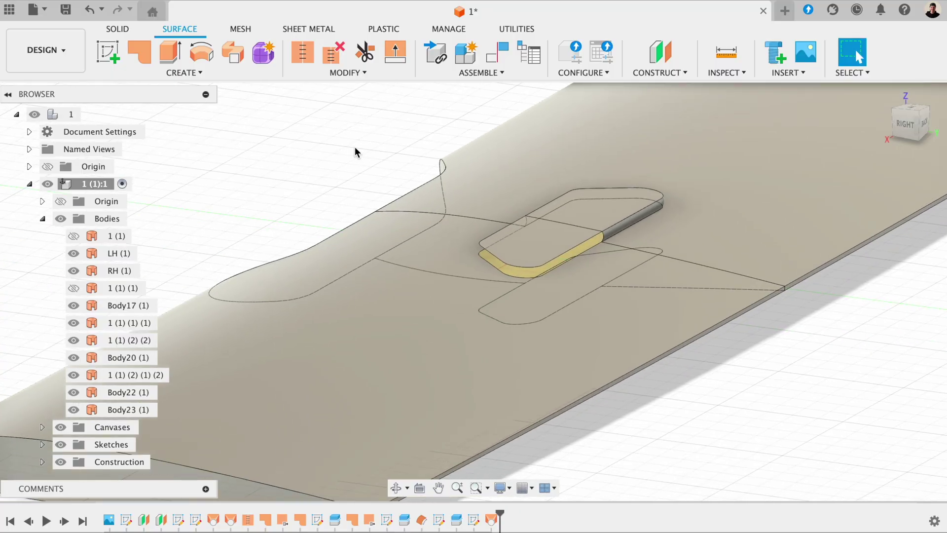
pyautogui.click(198, 72)
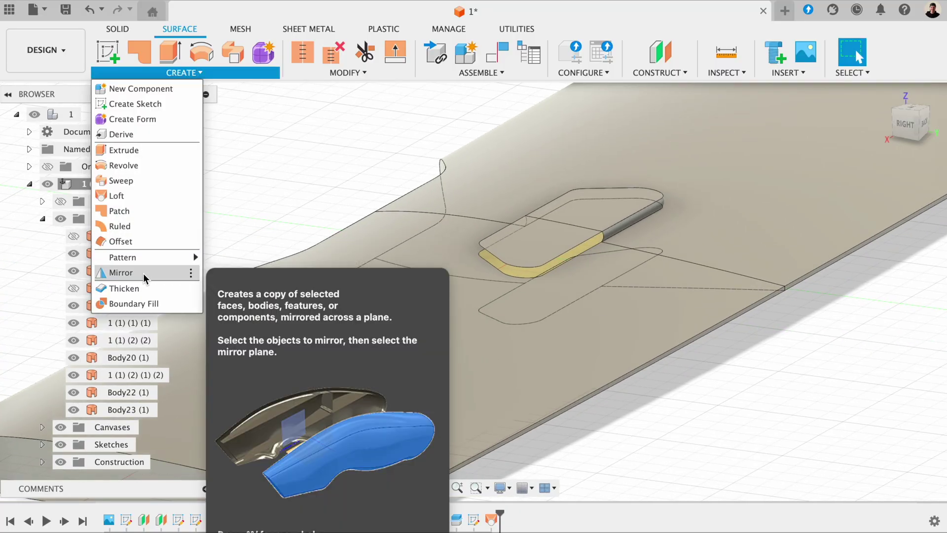
# Step: Mirror Body23 across the centre plane using the Join operation
pyautogui.click(190, 271)
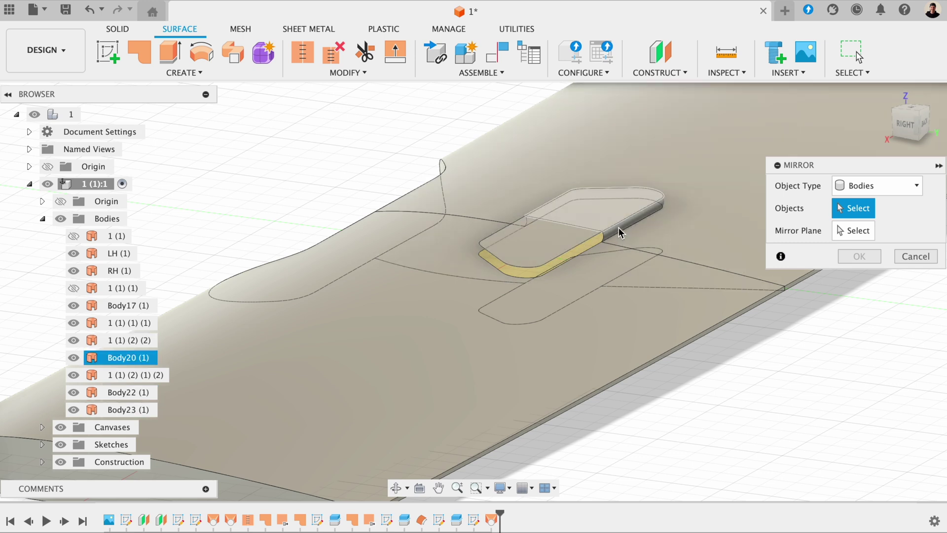
pyautogui.click(619, 230)
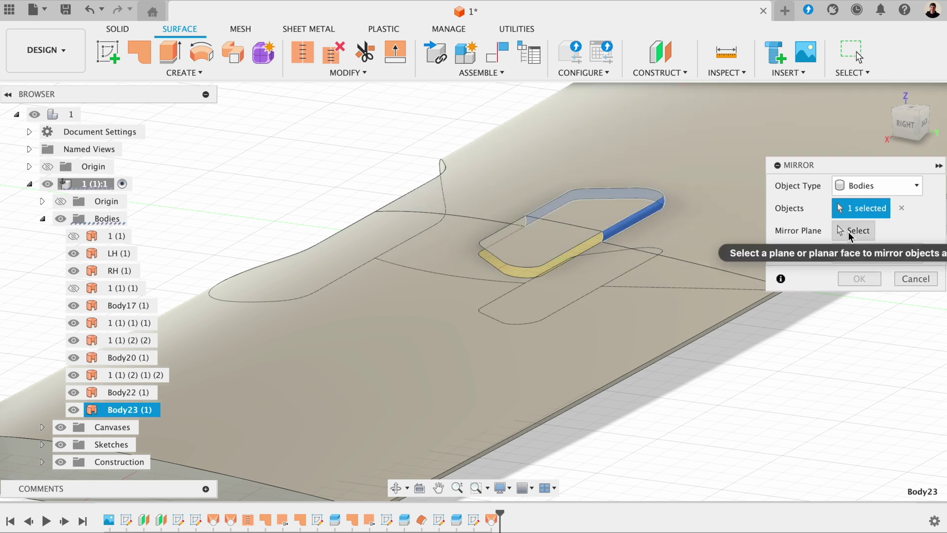
pyautogui.click(851, 237)
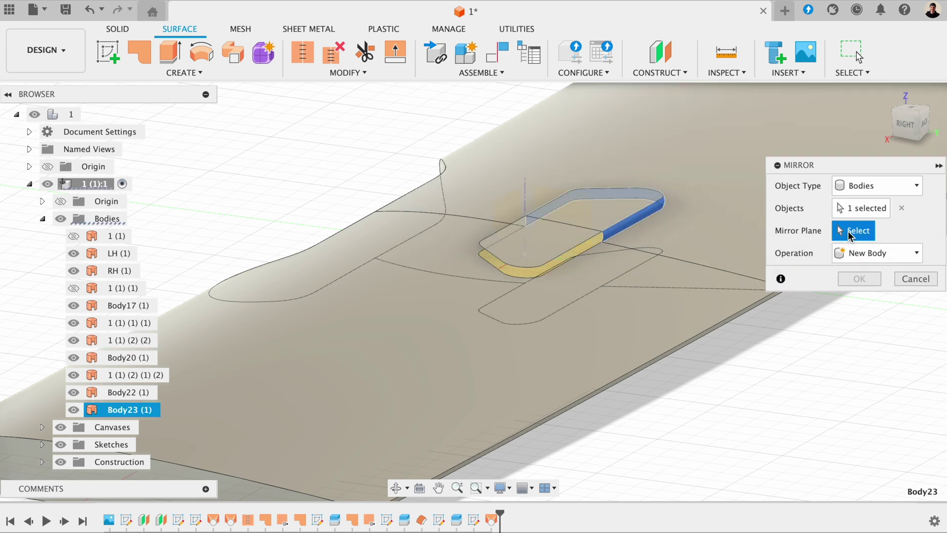
pyautogui.click(564, 195)
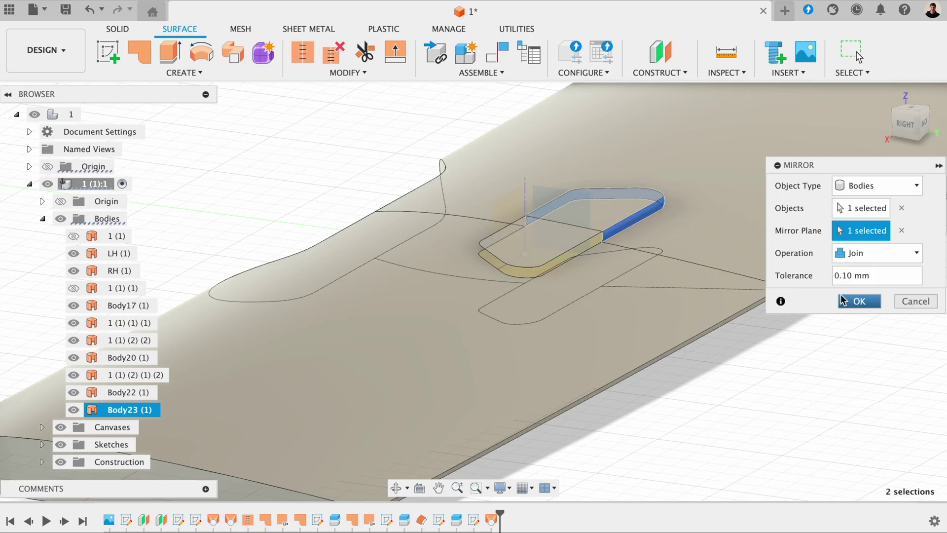
pyautogui.click(858, 300)
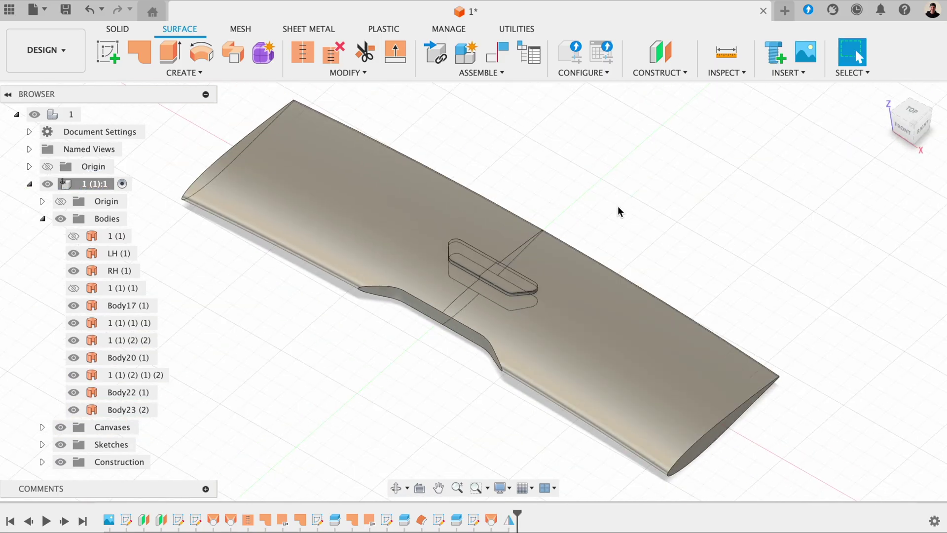